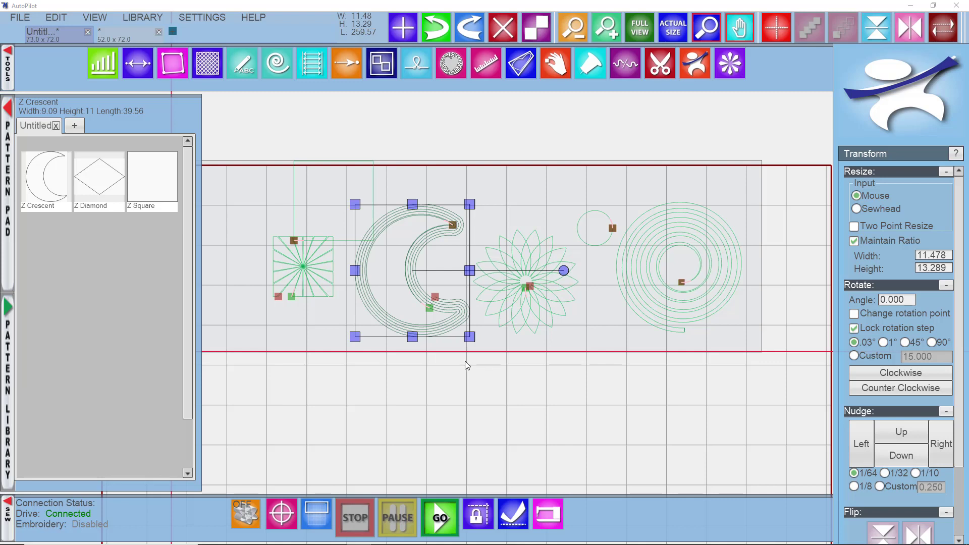
# Step: Switch to the empty second quilt and browse the full Pattern Library
pyautogui.click(123, 30)
pyautogui.scroll(-2, 455, 253)
pyautogui.scroll(2, 459, 213)
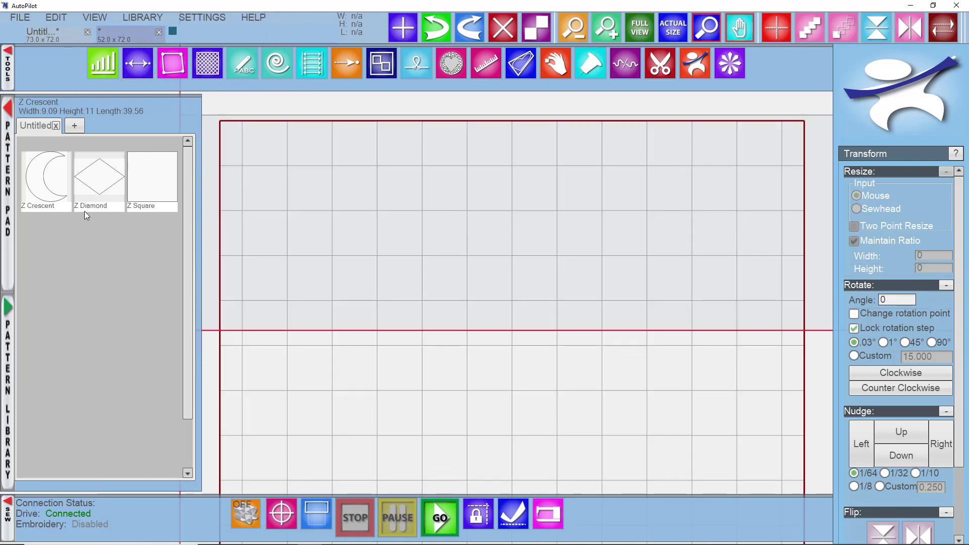
pyautogui.click(11, 347)
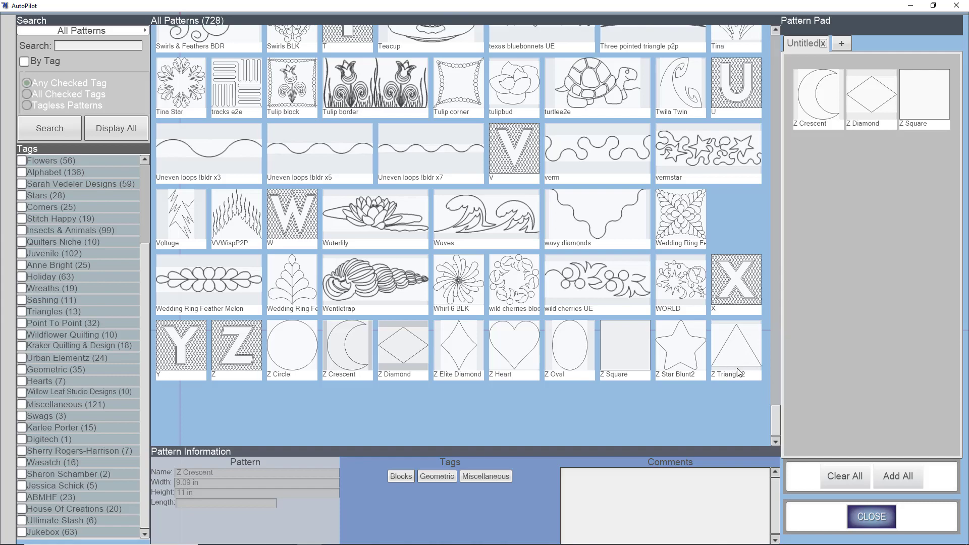
pyautogui.click(888, 513)
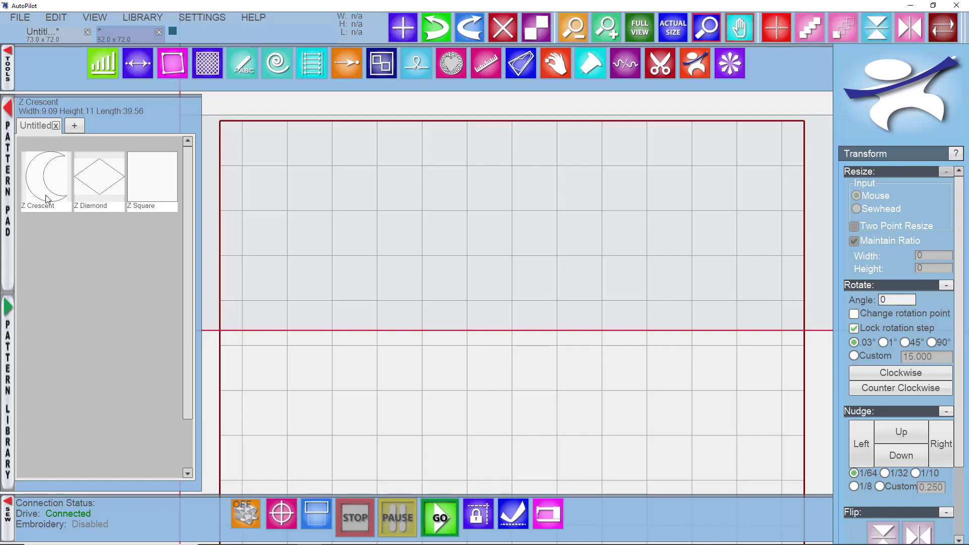
# Step: Place a Z Crescent, shrink it to about 7.22 × 8.74, move it down-right, and bring up Echo
pyautogui.moveTo(47, 191); pyautogui.dragTo(501, 216)
pyautogui.scroll(2, 491, 214)
pyautogui.moveTo(570, 290); pyautogui.dragTo(544, 261)
pyautogui.moveTo(476, 230); pyautogui.dragTo(507, 258)
pyautogui.click(277, 66)
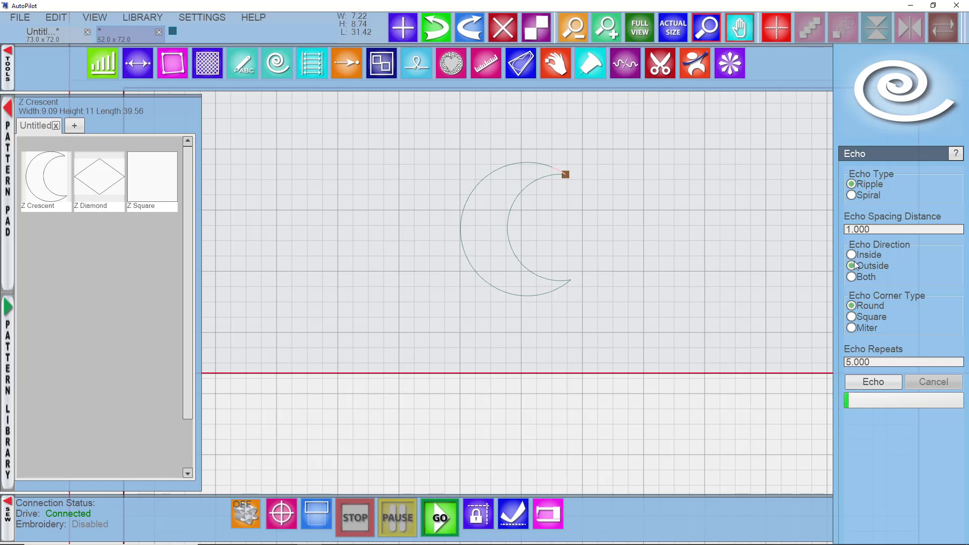
# Step: Set the echo spacing distance to 0.250
pyautogui.click(856, 229)
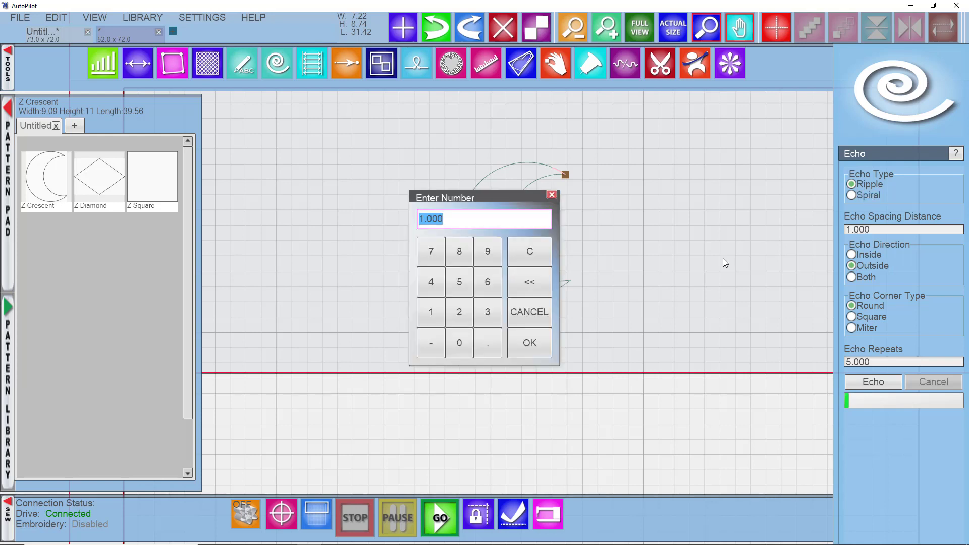
pyautogui.click(487, 342)
pyautogui.click(459, 312)
pyautogui.click(460, 281)
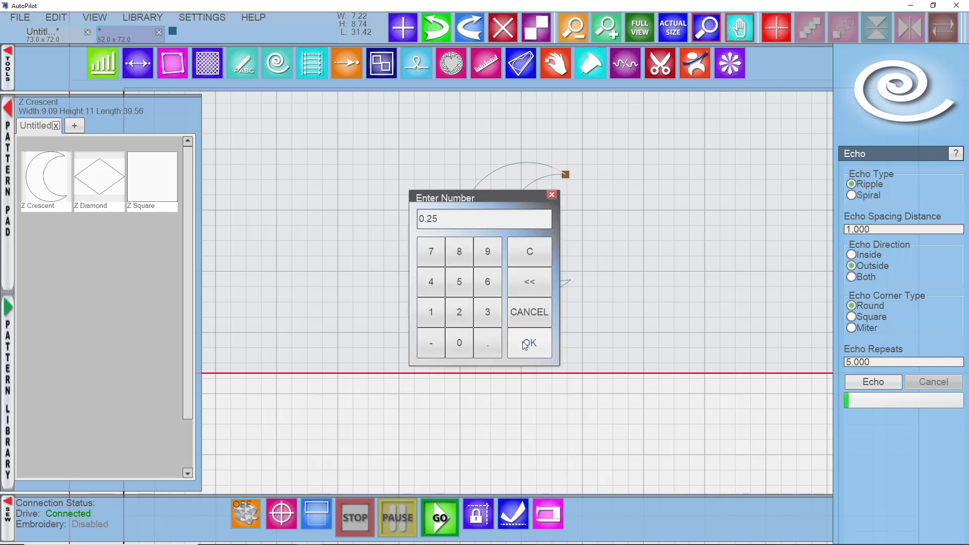
pyautogui.click(529, 342)
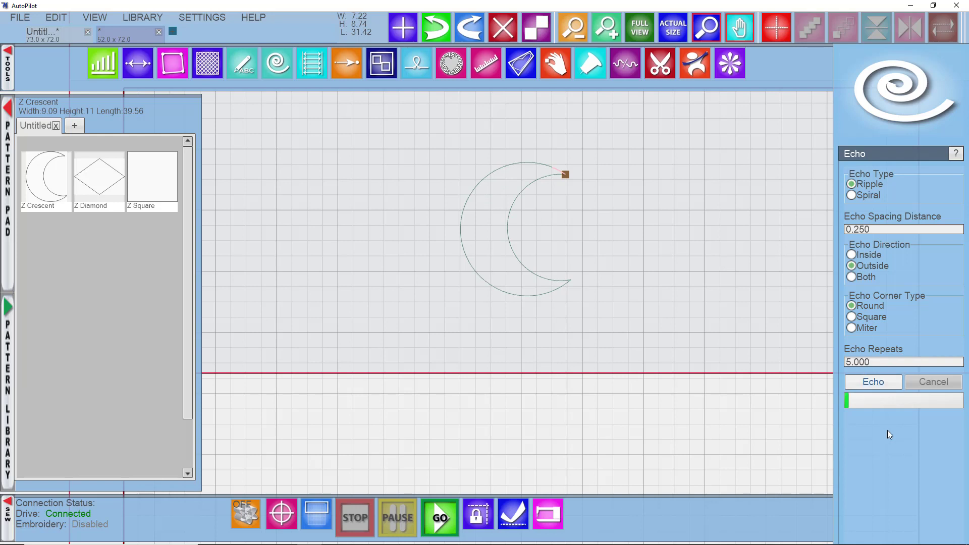
# Step: Generate five rounded echoes around the crescent, then undo them
pyautogui.click(884, 383)
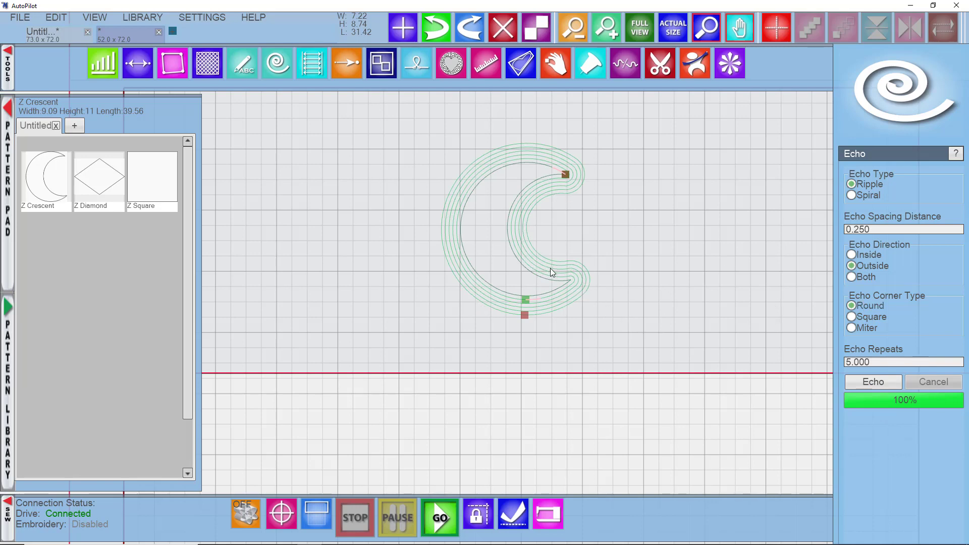
pyautogui.scroll(4, 551, 272)
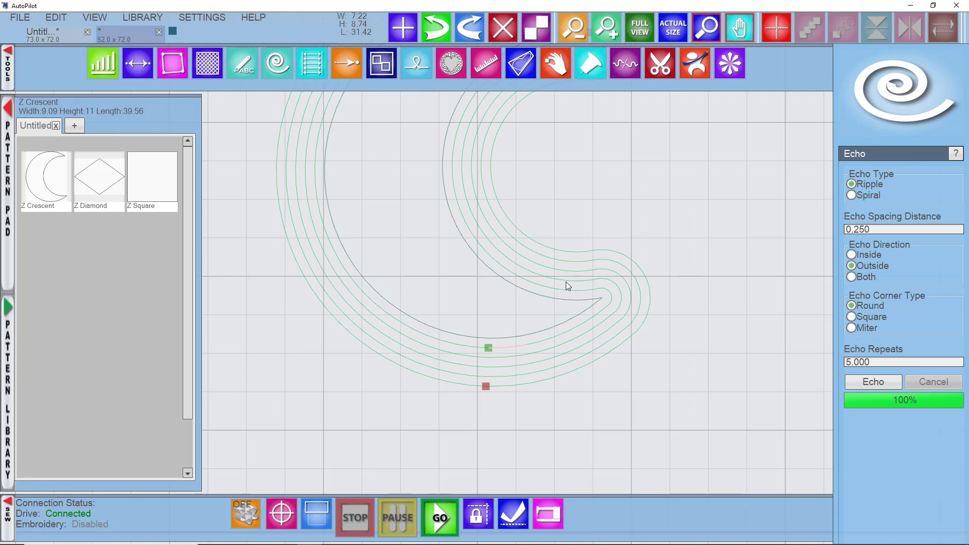
pyautogui.scroll(-4, 566, 286)
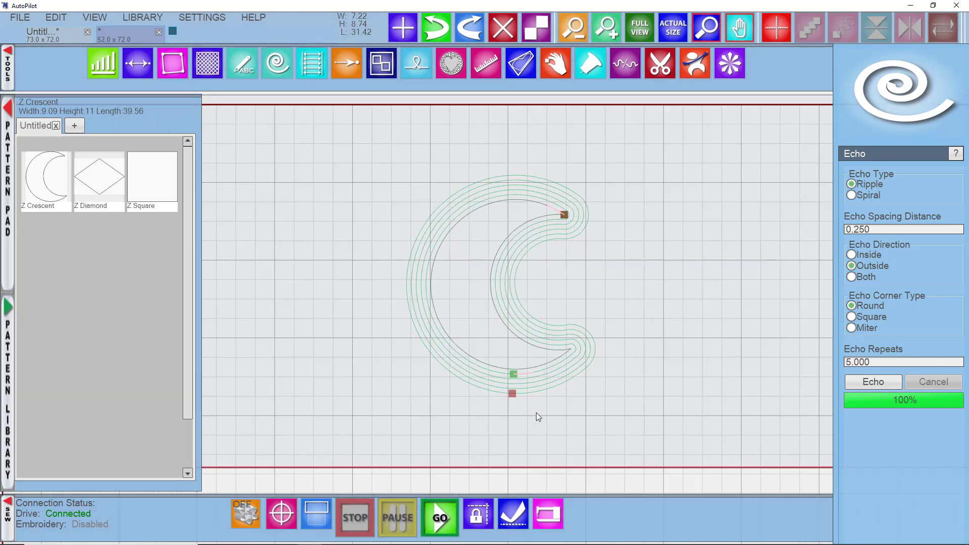
pyautogui.scroll(4, 541, 372)
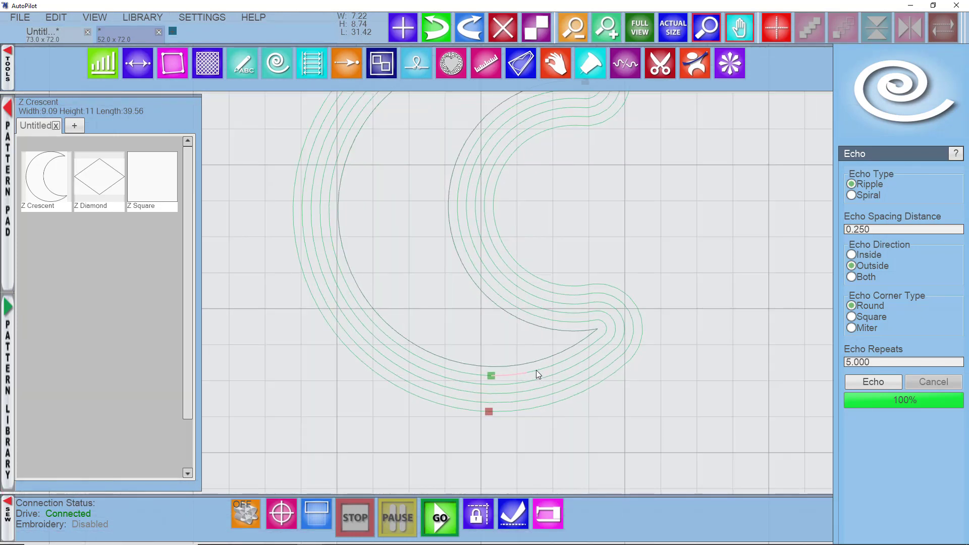
pyautogui.click(541, 376)
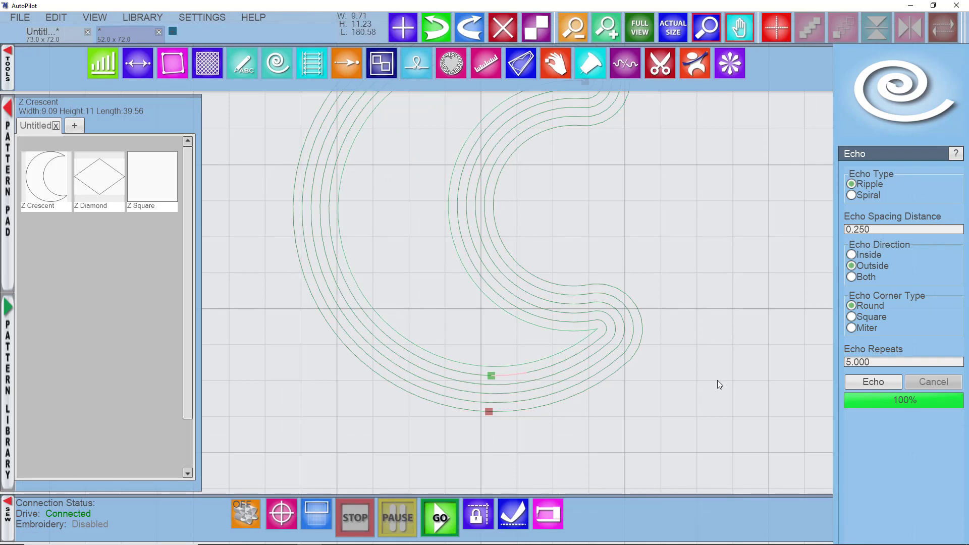
pyautogui.hotkey('ctrl', 'z')
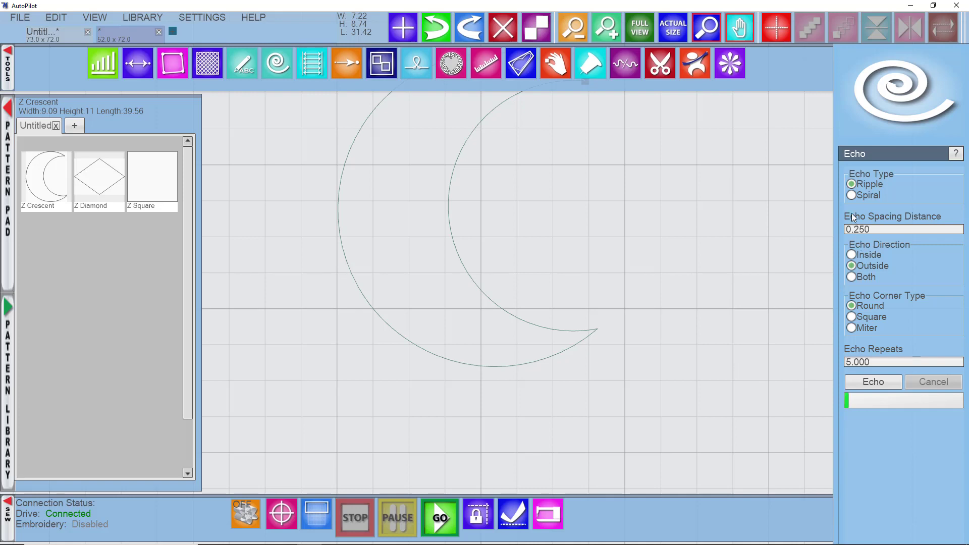
pyautogui.click(853, 327)
pyautogui.click(867, 382)
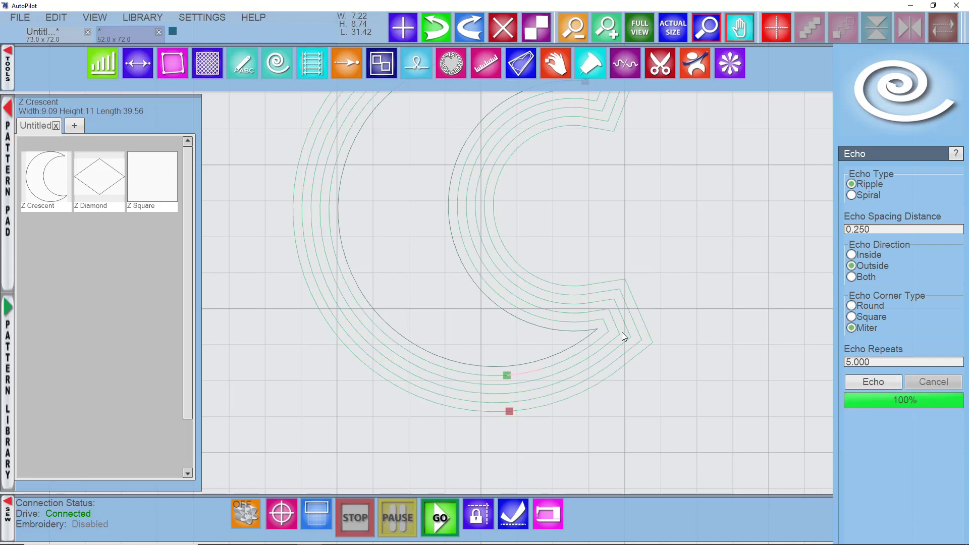
pyautogui.scroll(-4, 617, 262)
pyautogui.click(664, 272)
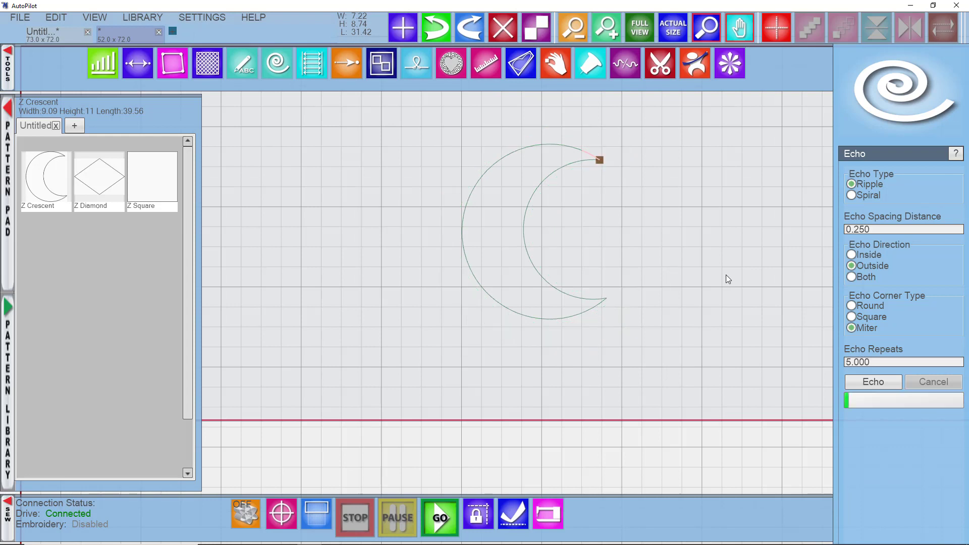
pyautogui.click(866, 382)
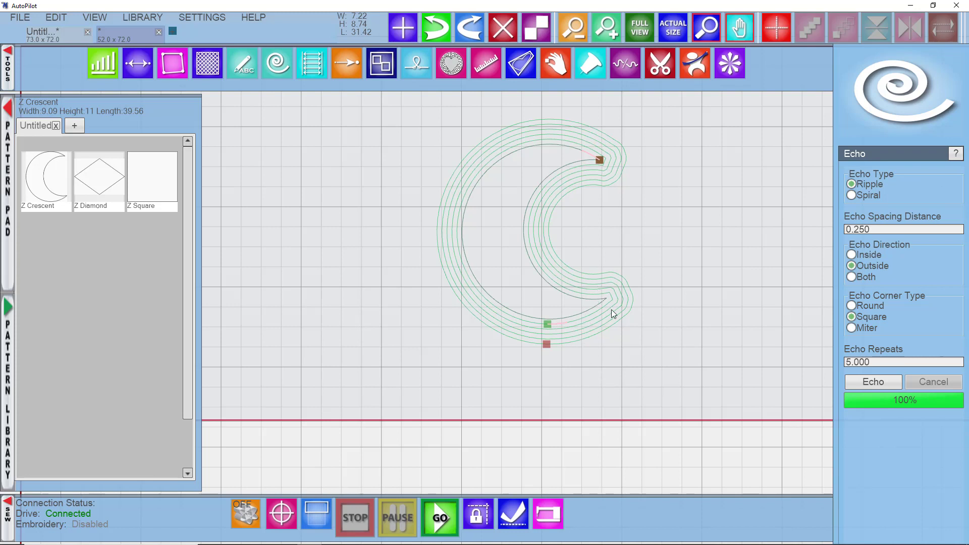
pyautogui.click(878, 382)
pyautogui.hotkey('ctrl', 'z')
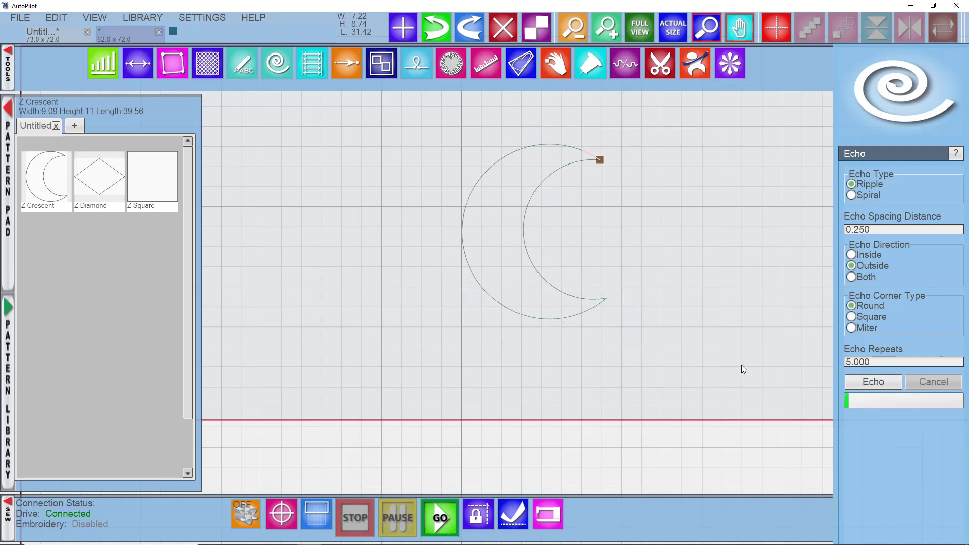
# Step: Generate spiral echoes with mitered corners around the crescent
pyautogui.click(851, 195)
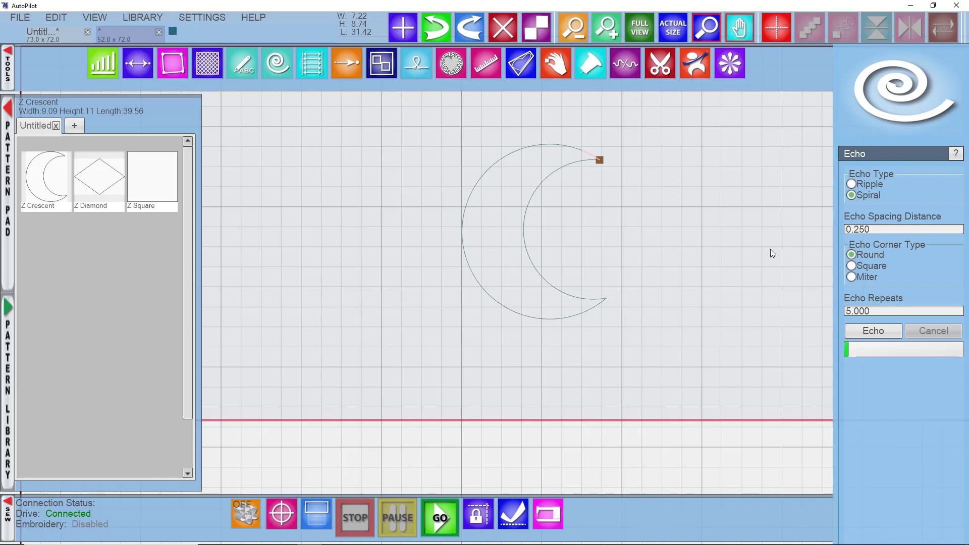
pyautogui.click(851, 277)
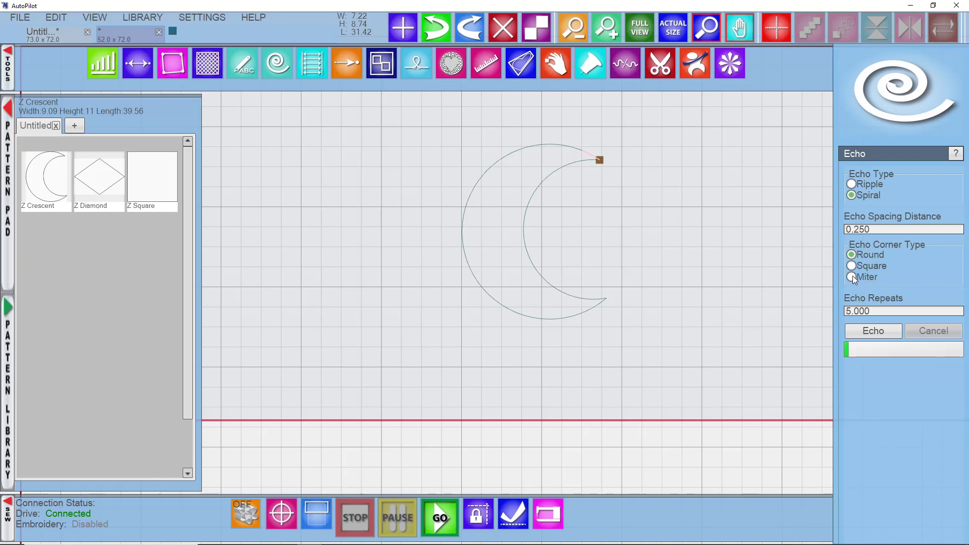
pyautogui.click(872, 332)
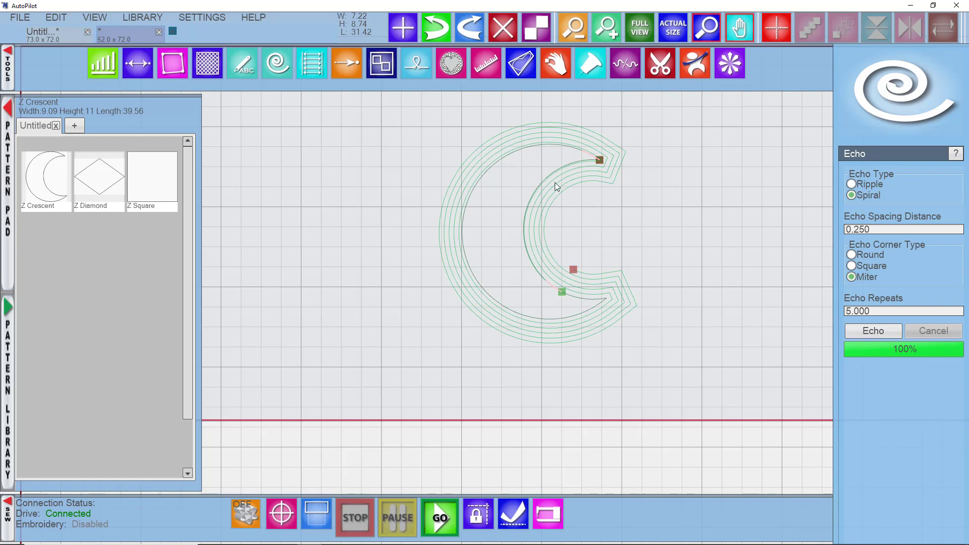
pyautogui.scroll(3, 528, 153)
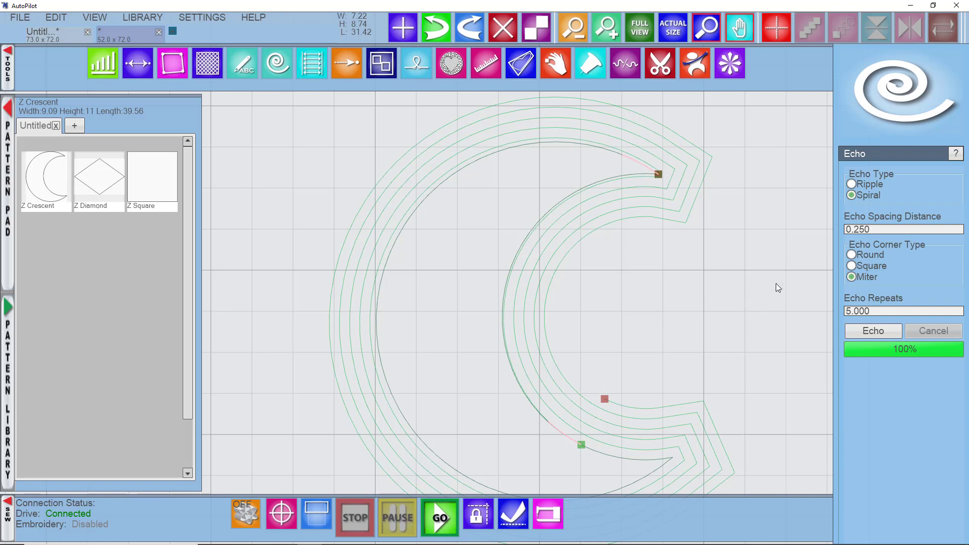
# Step: Replace the mitered spiral echoes with round-cornered ones
pyautogui.click(861, 331)
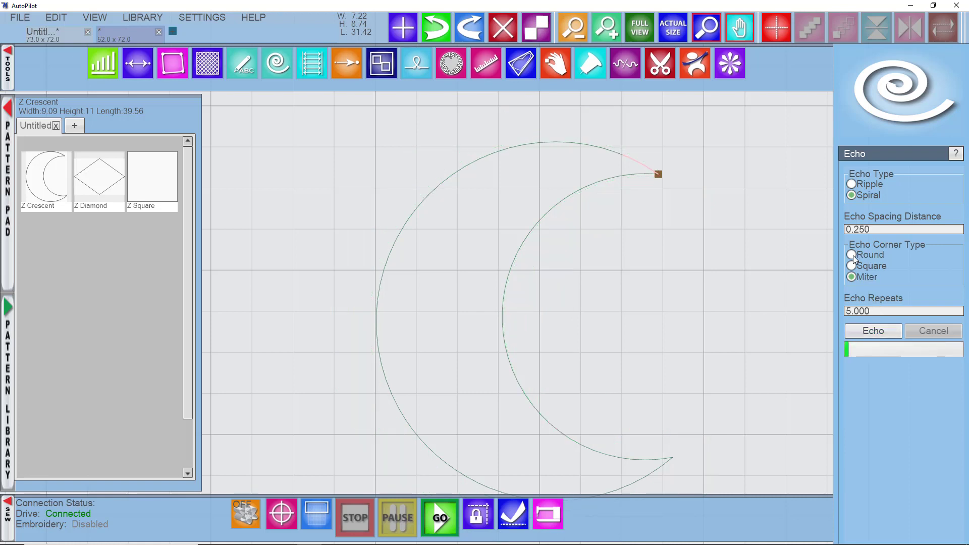
pyautogui.click(852, 255)
pyautogui.click(873, 331)
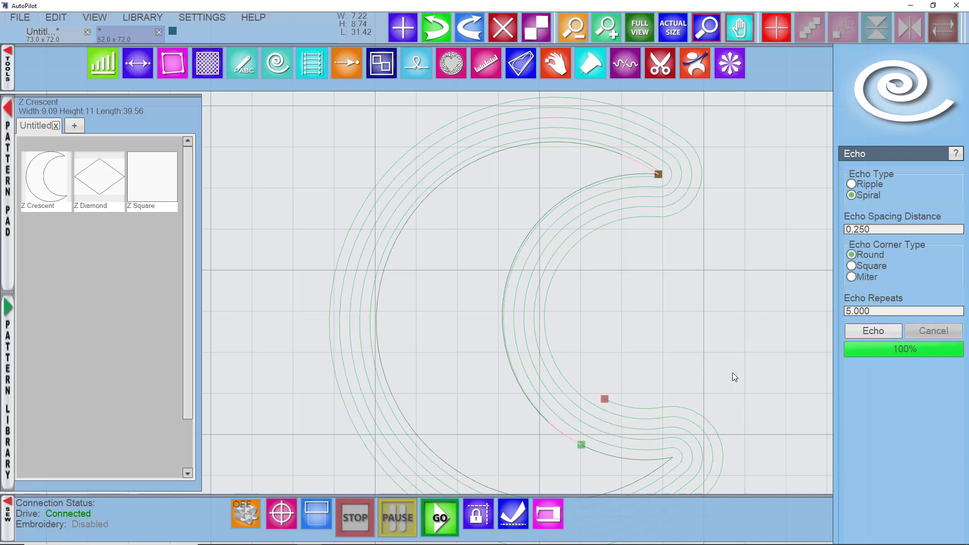
pyautogui.scroll(-2, 701, 364)
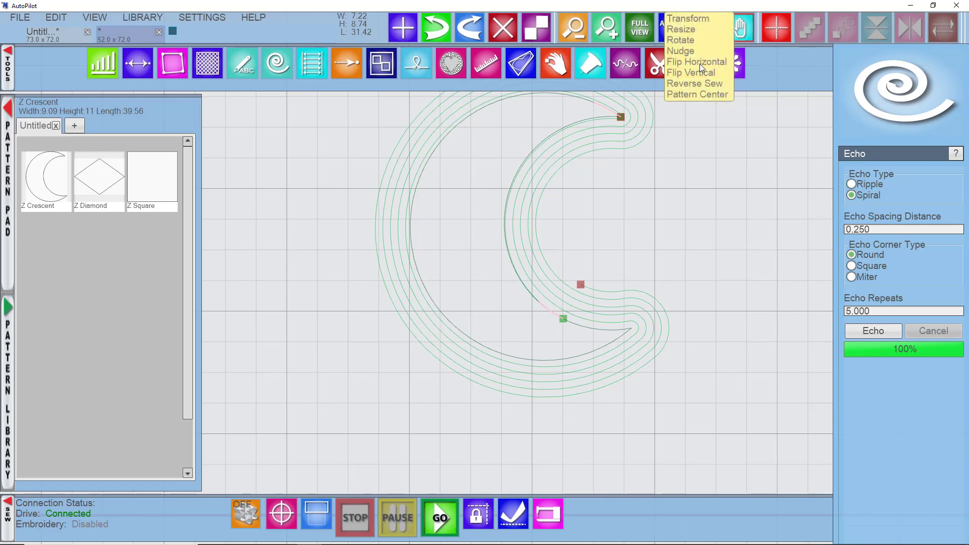
# Step: Enlarge the crescent to about 9.58 × 11.02 and centre the star in view
pyautogui.click(695, 63)
pyautogui.moveTo(456, 281); pyautogui.dragTo(463, 354)
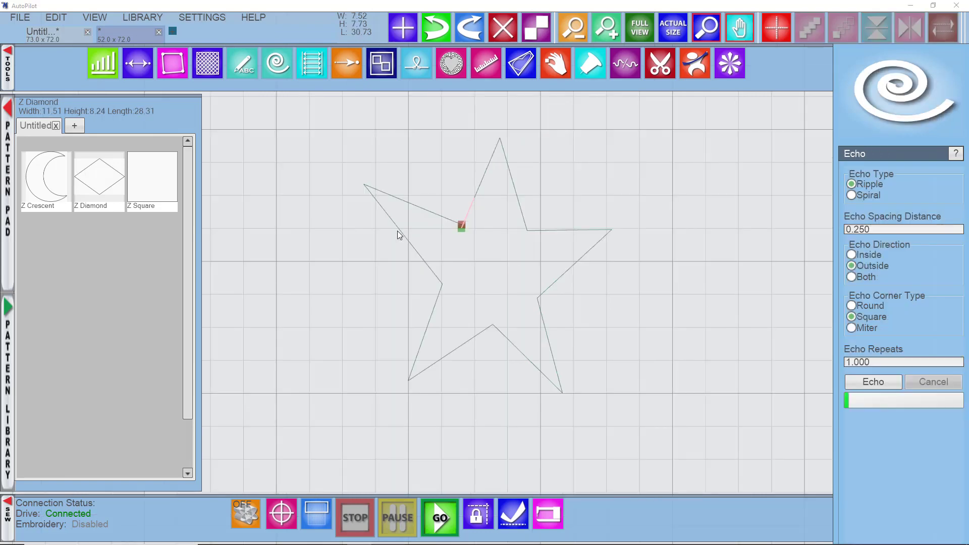
pyautogui.scroll(5, 459, 235)
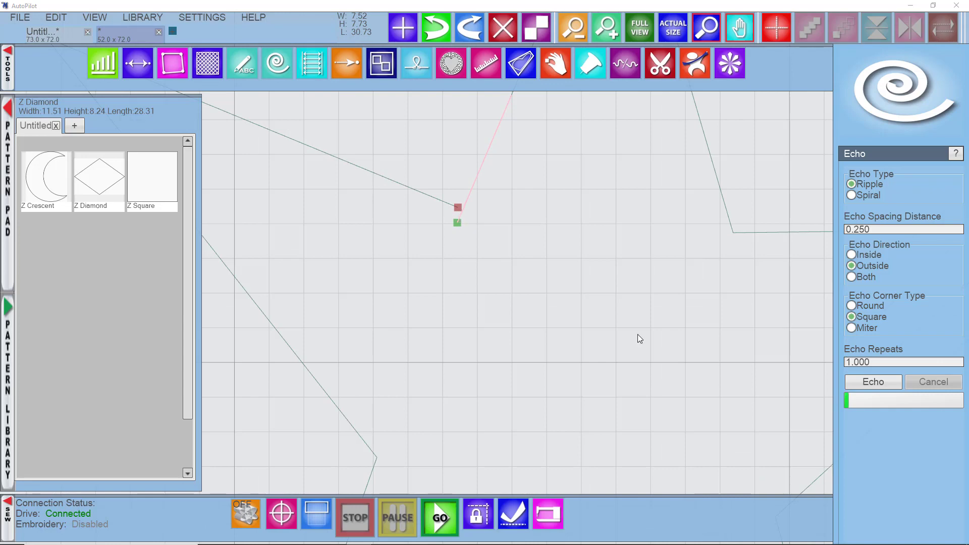
pyautogui.scroll(-2, 635, 331)
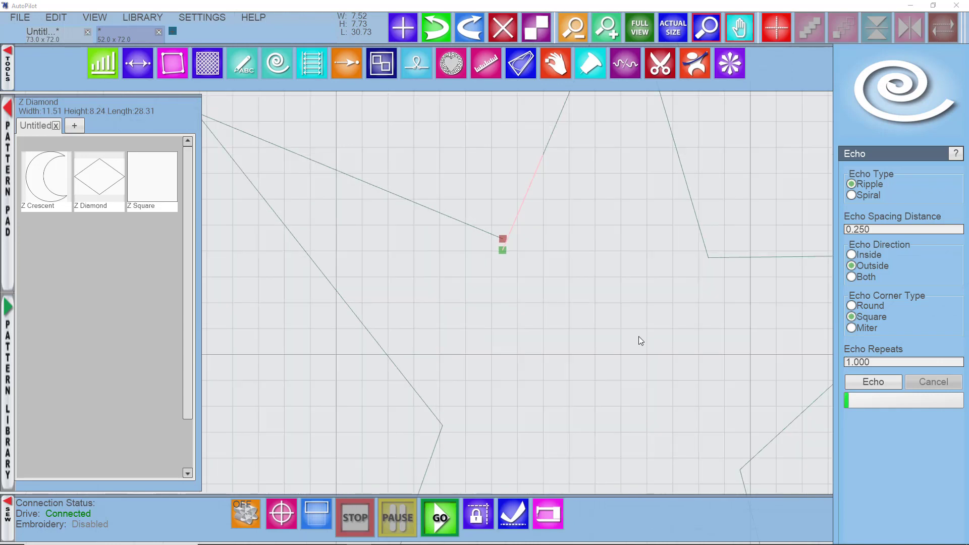
pyautogui.scroll(-3, 638, 336)
pyautogui.moveTo(641, 350); pyautogui.dragTo(522, 295)
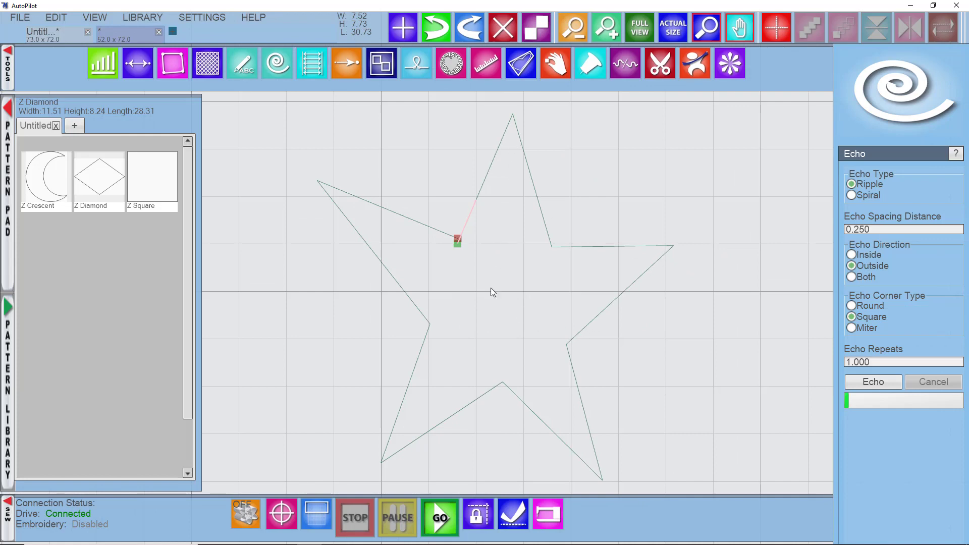
pyautogui.scroll(3, 461, 245)
pyautogui.scroll(-2, 460, 244)
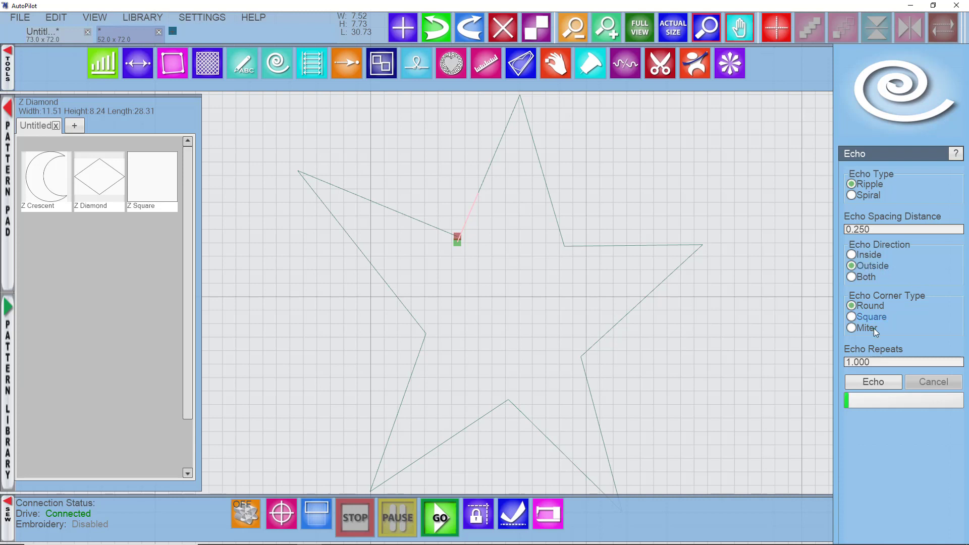
# Step: Add one round-cornered outside echo at 0.250 spacing, making the star about 8.02 × 8.23
pyautogui.click(871, 382)
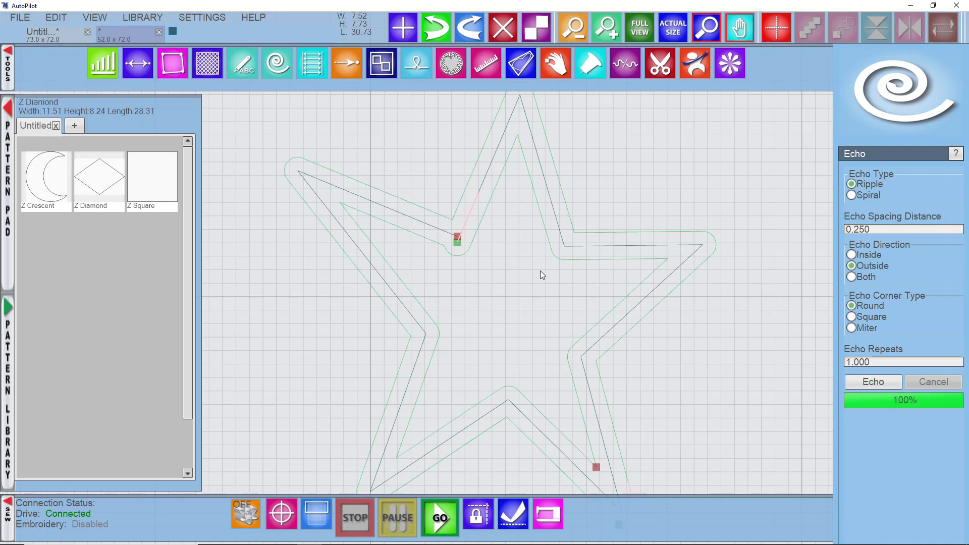
pyautogui.scroll(4, 450, 249)
pyautogui.scroll(1, 454, 234)
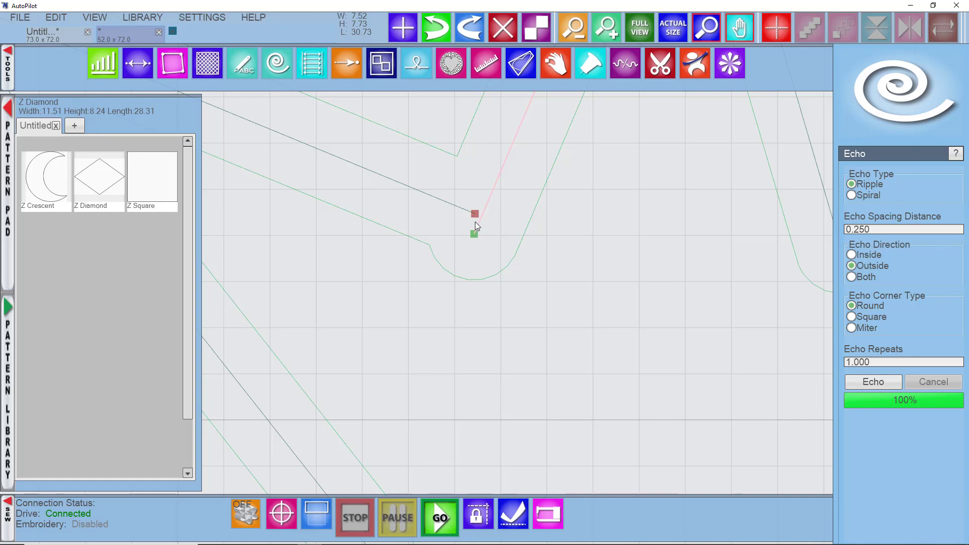
pyautogui.scroll(-3, 558, 269)
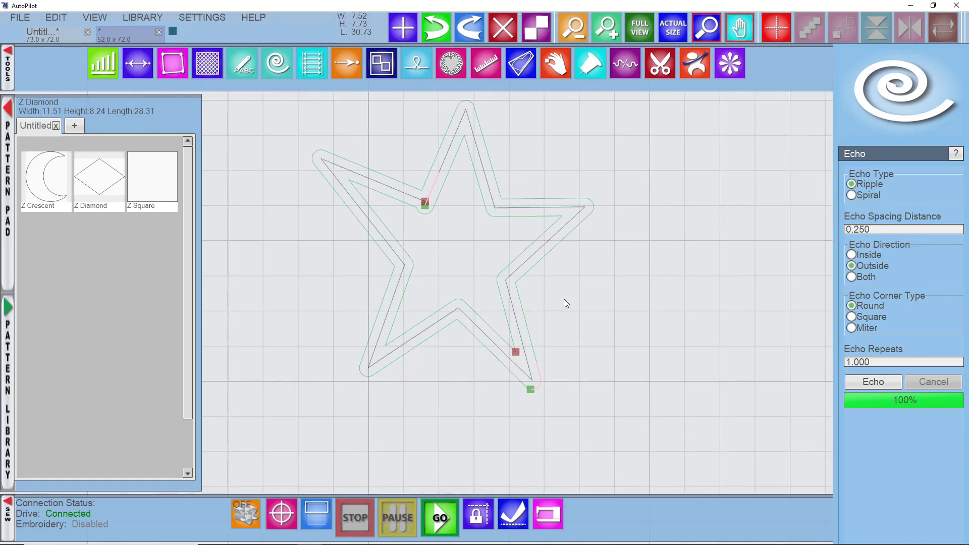
pyautogui.scroll(4, 425, 208)
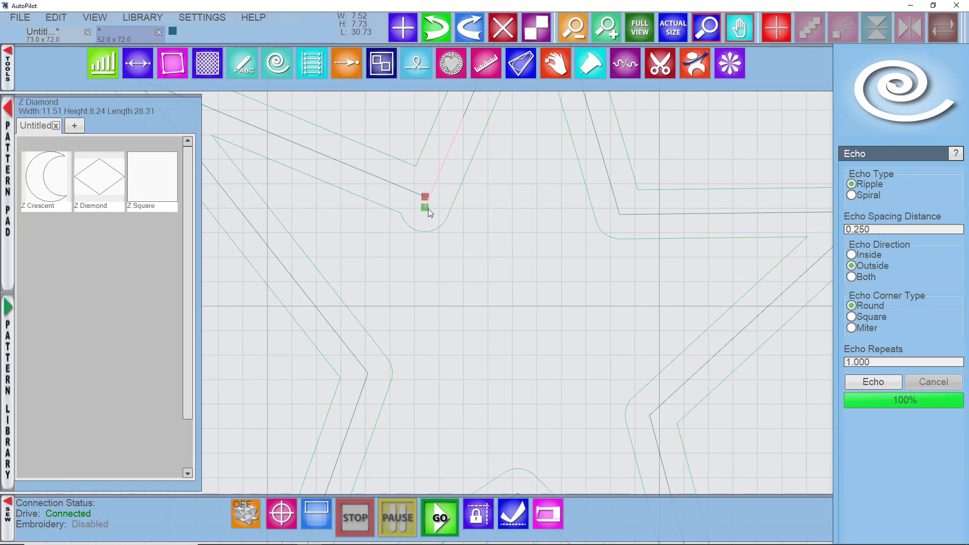
pyautogui.scroll(-4, 451, 223)
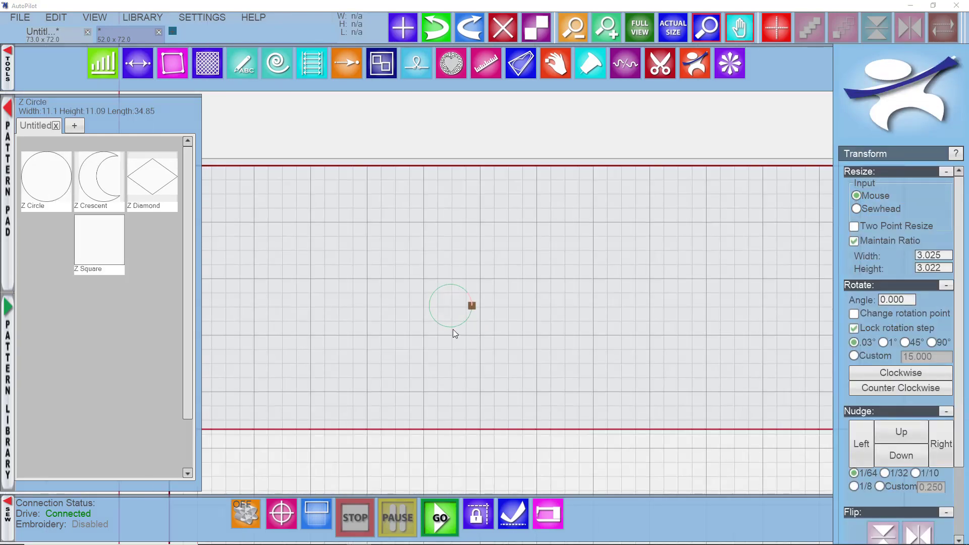
# Step: Select the circle and set its echo to Spiral, 1.000 spacing, 6 repeats
pyautogui.scroll(2, 453, 329)
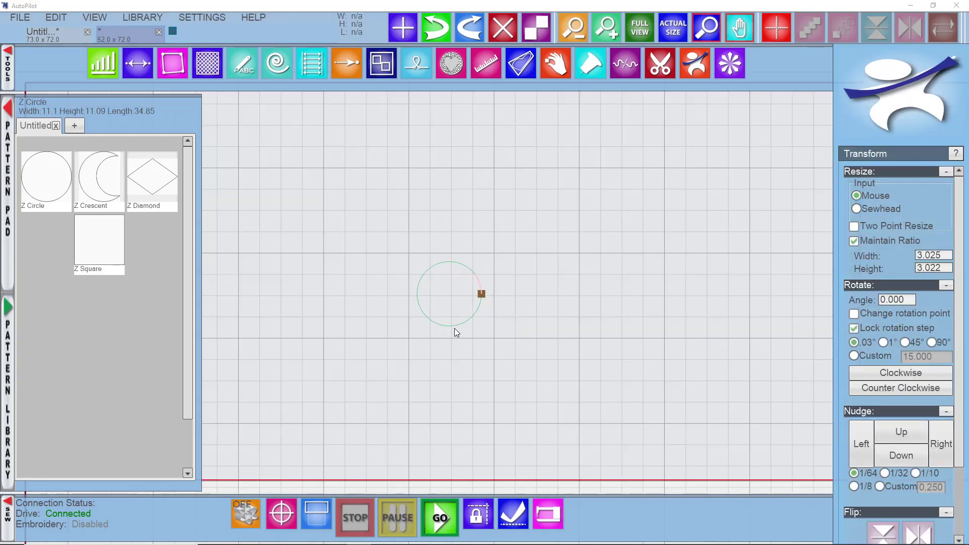
pyautogui.click(453, 328)
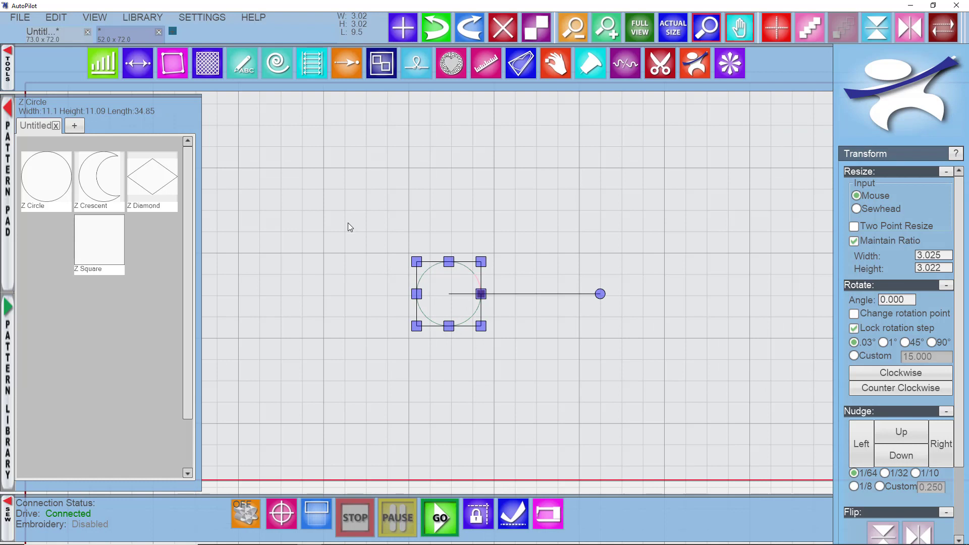
pyautogui.click(277, 64)
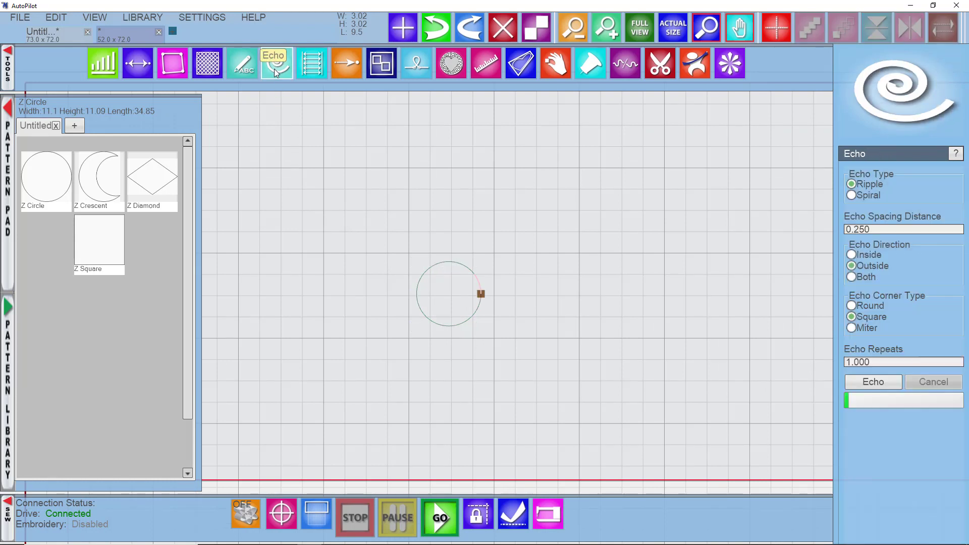
pyautogui.click(851, 197)
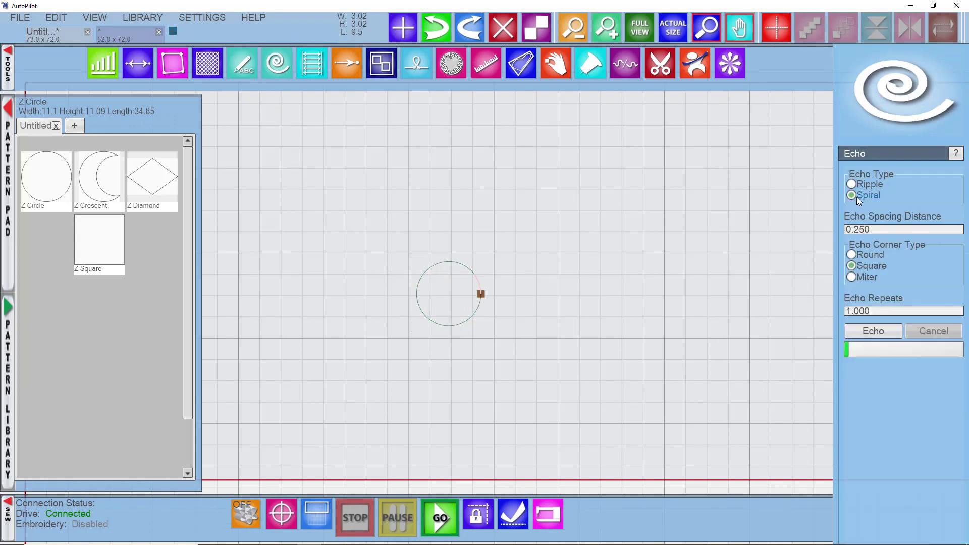
pyautogui.click(863, 230)
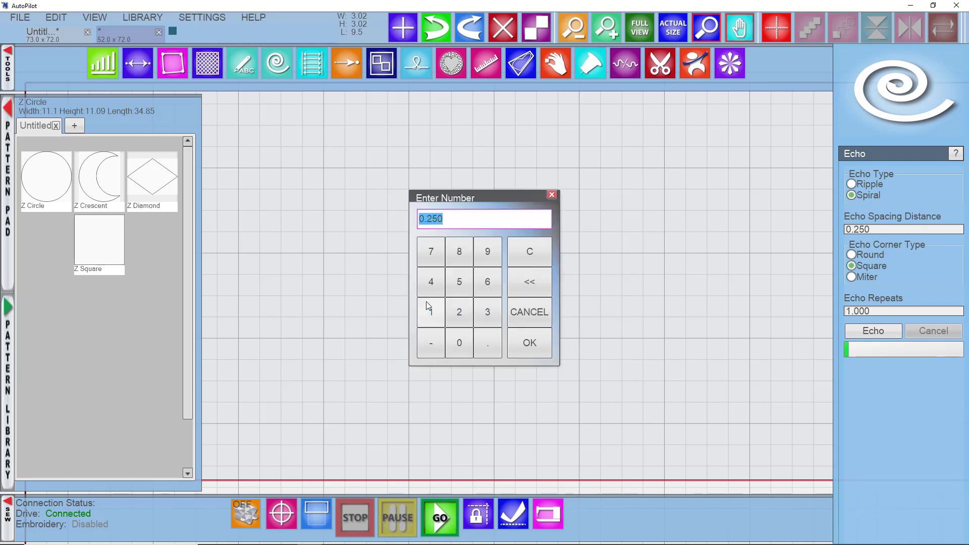
pyautogui.click(437, 313)
pyautogui.click(533, 344)
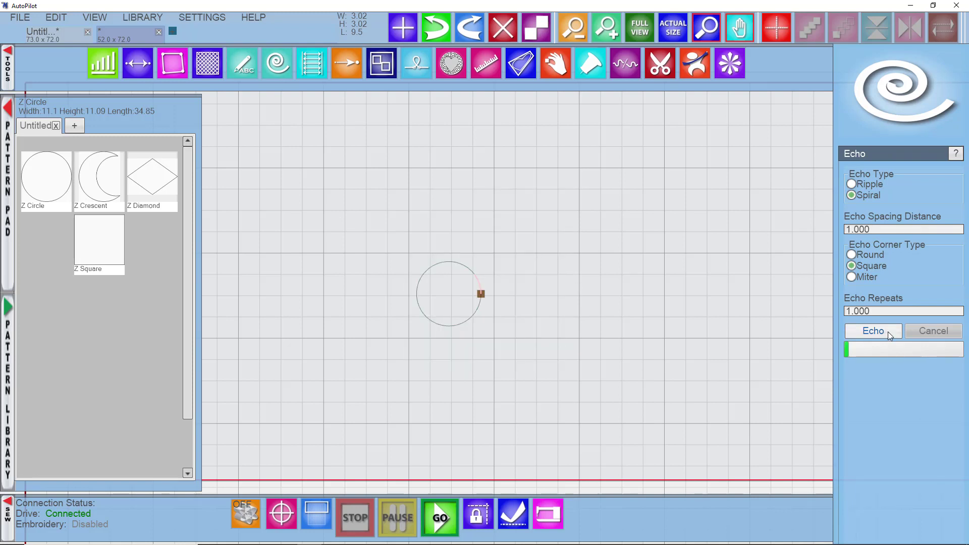
pyautogui.click(857, 309)
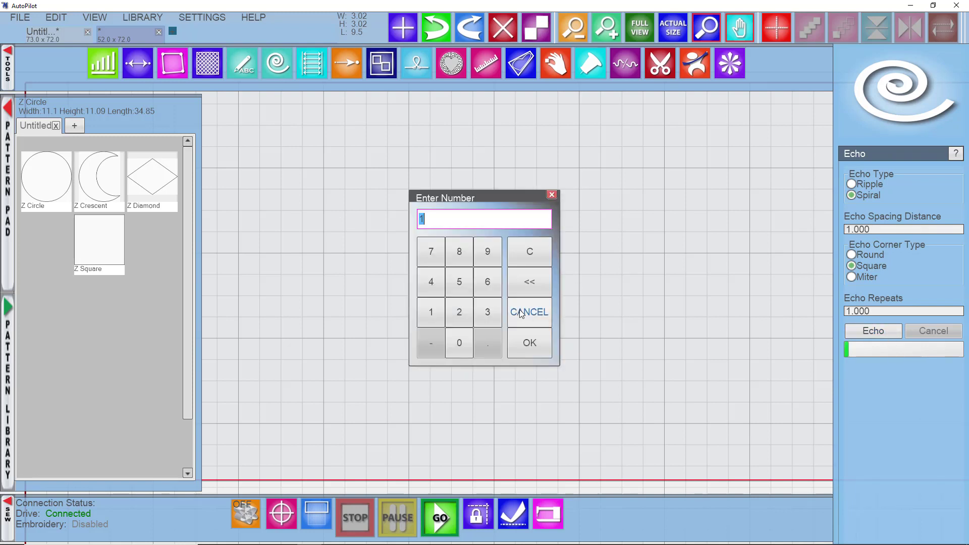
pyautogui.click(484, 280)
pyautogui.click(530, 343)
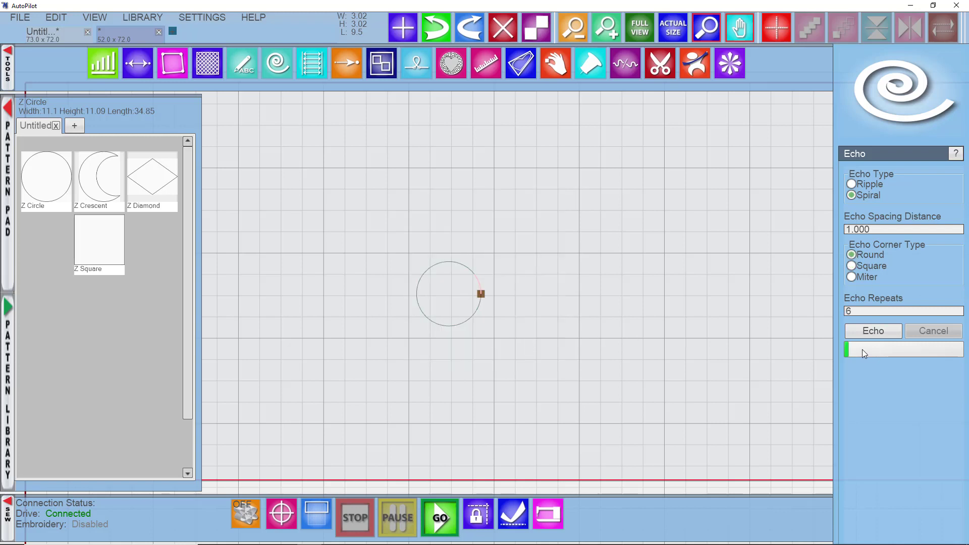
# Step: Generate the round spiral echo and move the spiral and circle apart
pyautogui.click(871, 331)
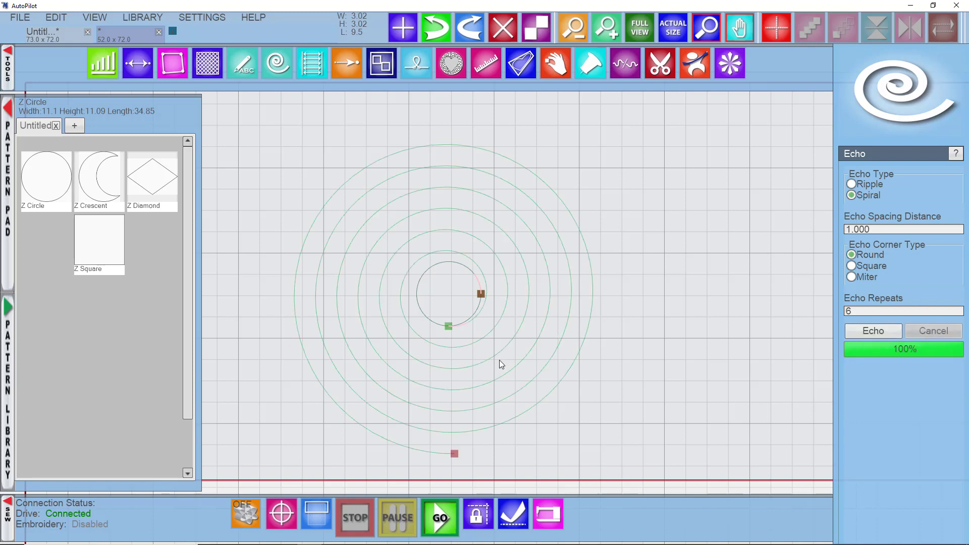
pyautogui.moveTo(498, 359); pyautogui.dragTo(712, 329)
pyautogui.moveTo(449, 325); pyautogui.dragTo(387, 338)
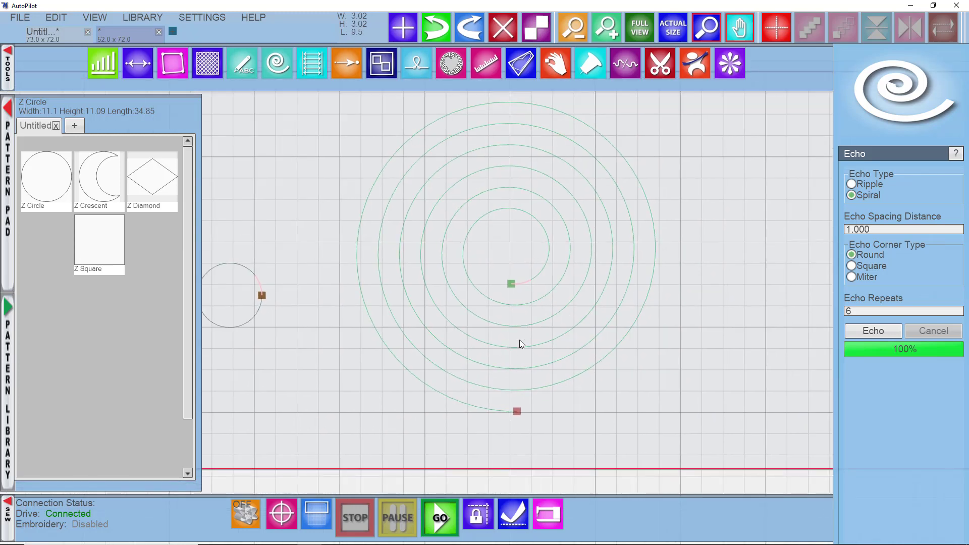
# Step: Duplicate the spiral and place the copy near the original
pyautogui.rightClick(538, 331)
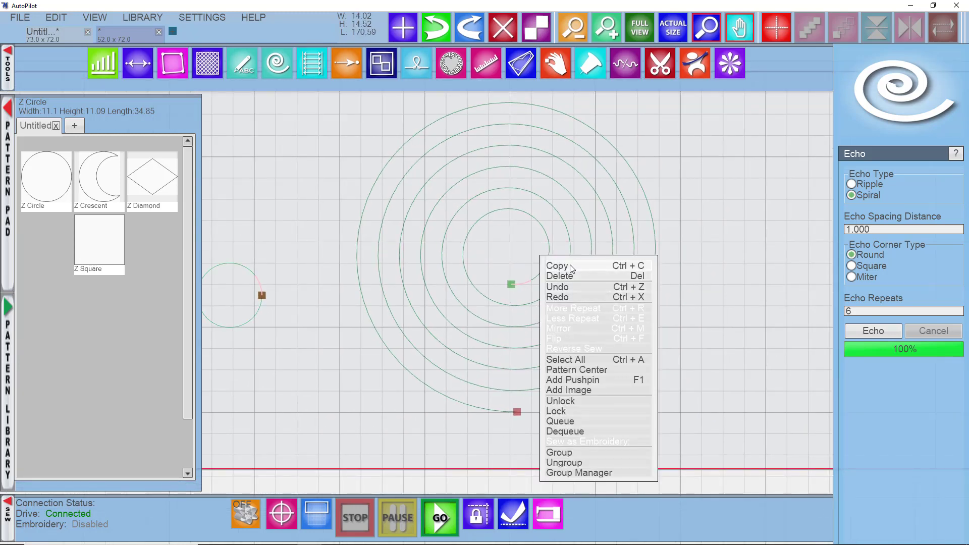
pyautogui.click(555, 349)
pyautogui.moveTo(650, 216); pyautogui.dragTo(736, 296)
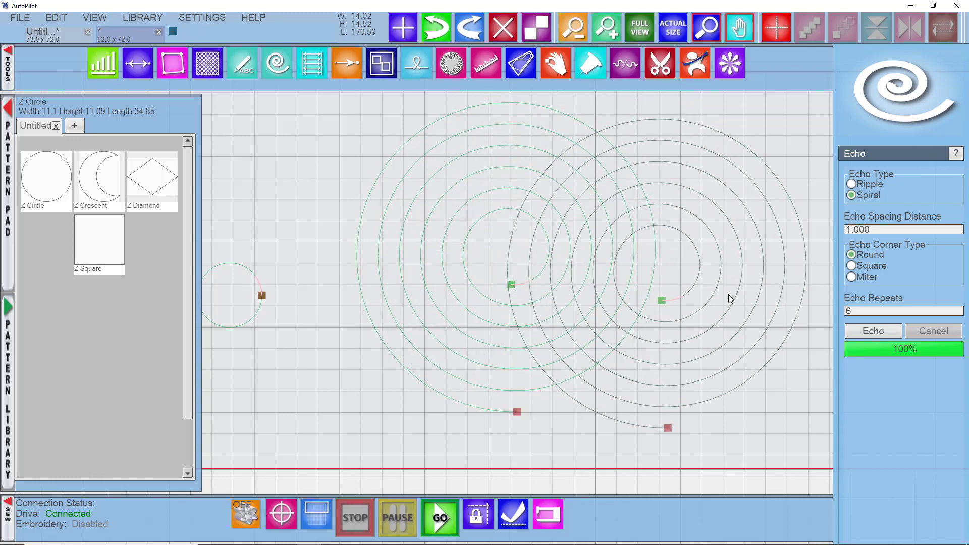
pyautogui.rightClick(728, 295)
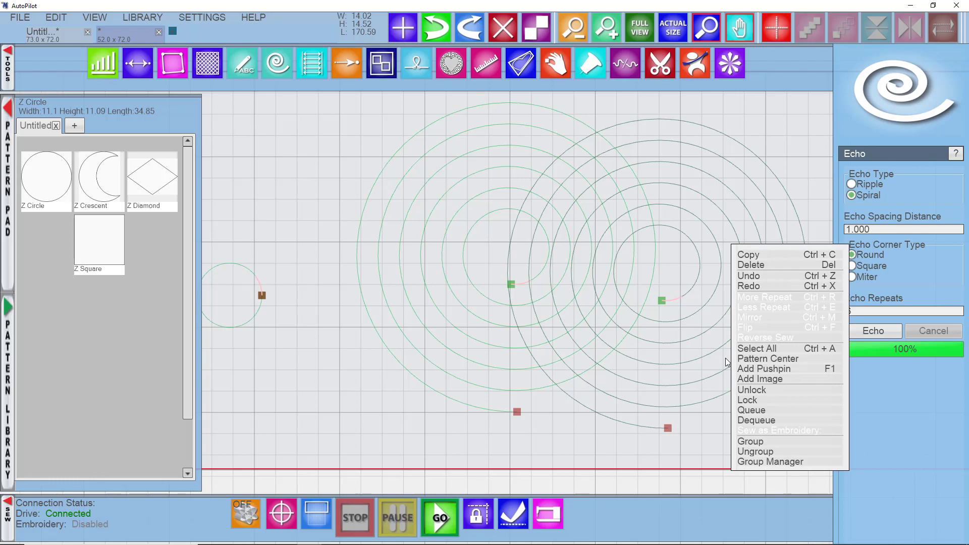
pyautogui.click(692, 361)
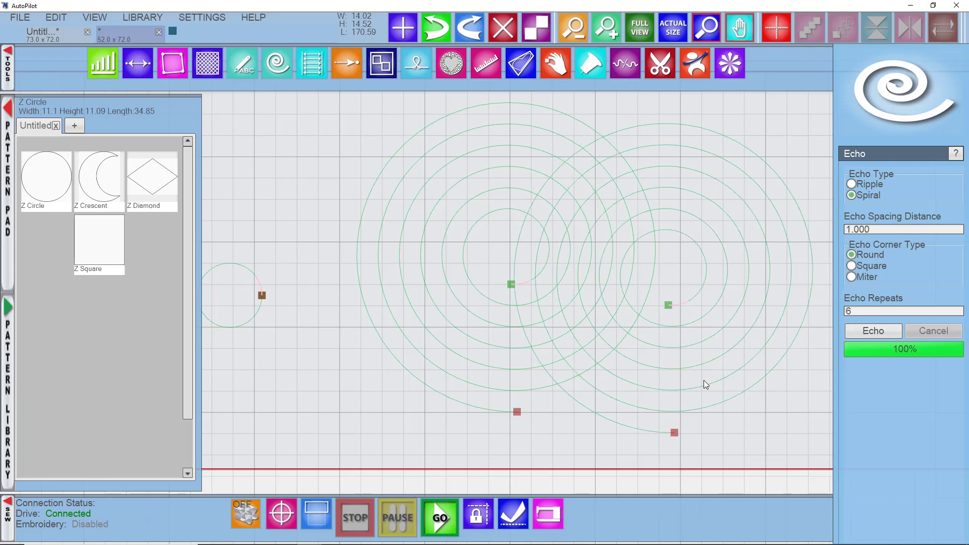
# Step: Reverse the duplicate's sewing direction and slide it over the original spiral
pyautogui.scroll(-2, 699, 377)
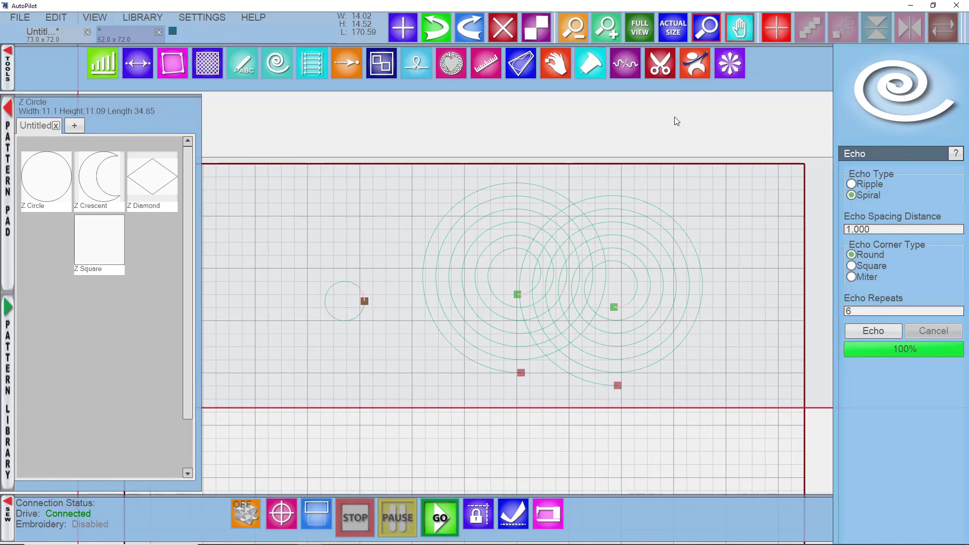
pyautogui.click(663, 342)
pyautogui.rightClick(654, 334)
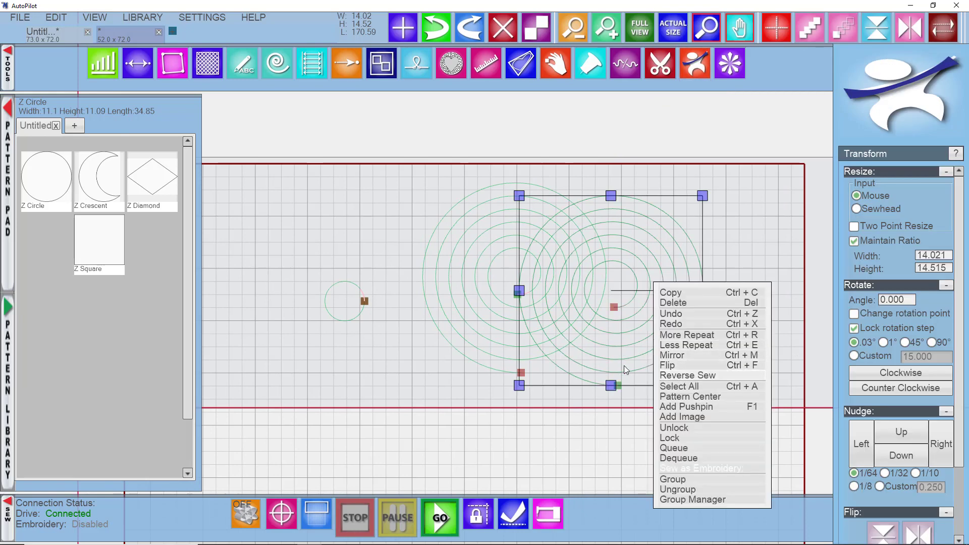
pyautogui.click(674, 377)
pyautogui.moveTo(609, 362); pyautogui.dragTo(546, 364)
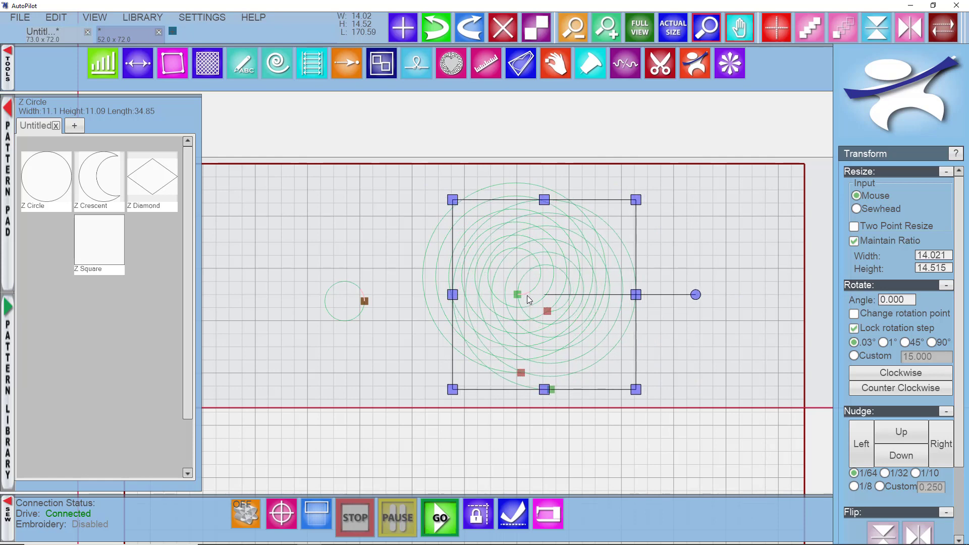
# Step: Shrink the reversed spiral to 13.02 × 13.48, nudge it into place, and select both spirals
pyautogui.scroll(2, 547, 319)
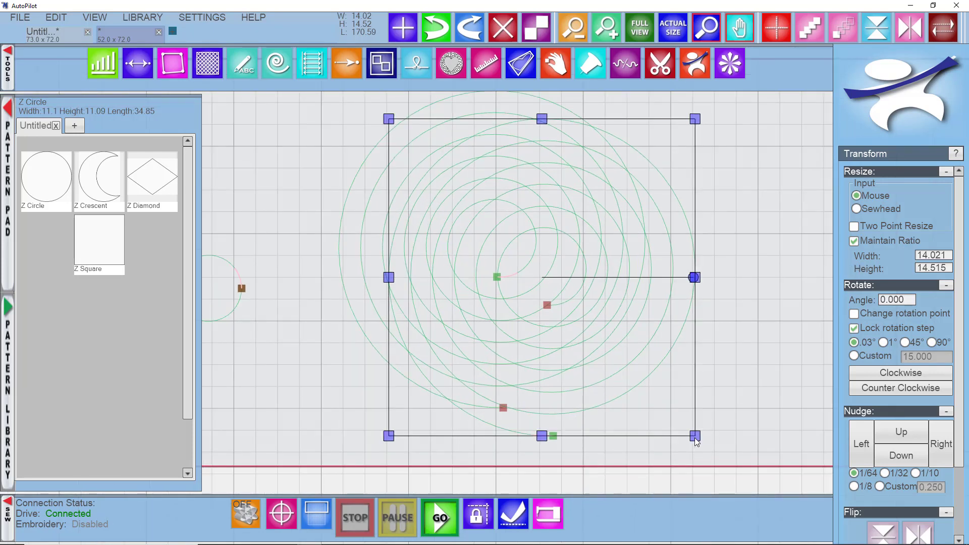
pyautogui.moveTo(694, 437); pyautogui.dragTo(652, 404)
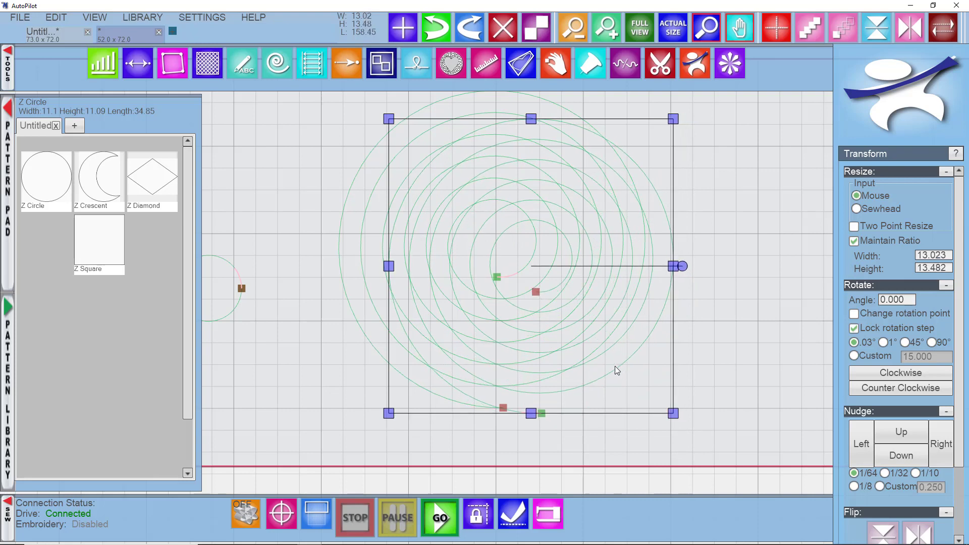
pyautogui.moveTo(614, 368); pyautogui.dragTo(578, 359)
pyautogui.scroll(5, 498, 280)
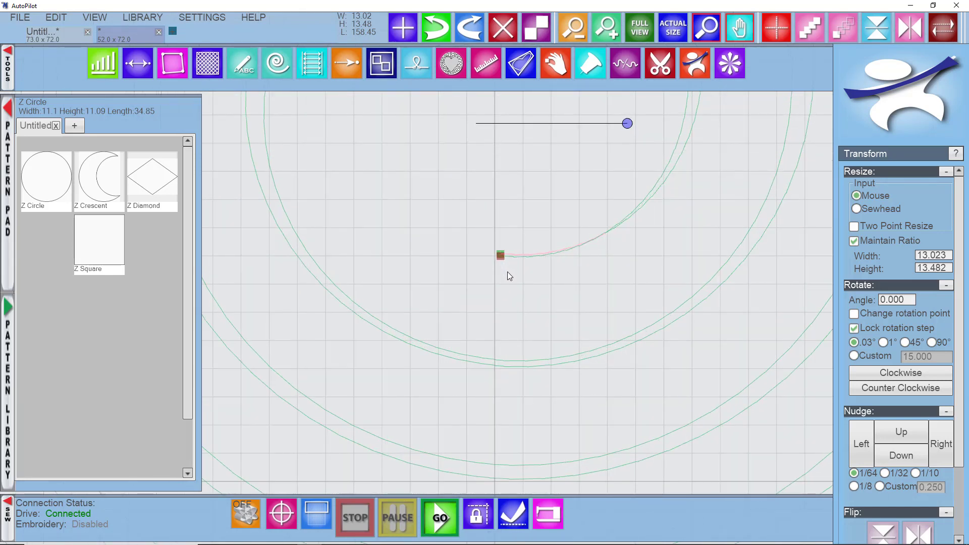
pyautogui.scroll(-3, 507, 273)
pyautogui.scroll(-3, 510, 273)
pyautogui.moveTo(667, 349); pyautogui.dragTo(502, 245)
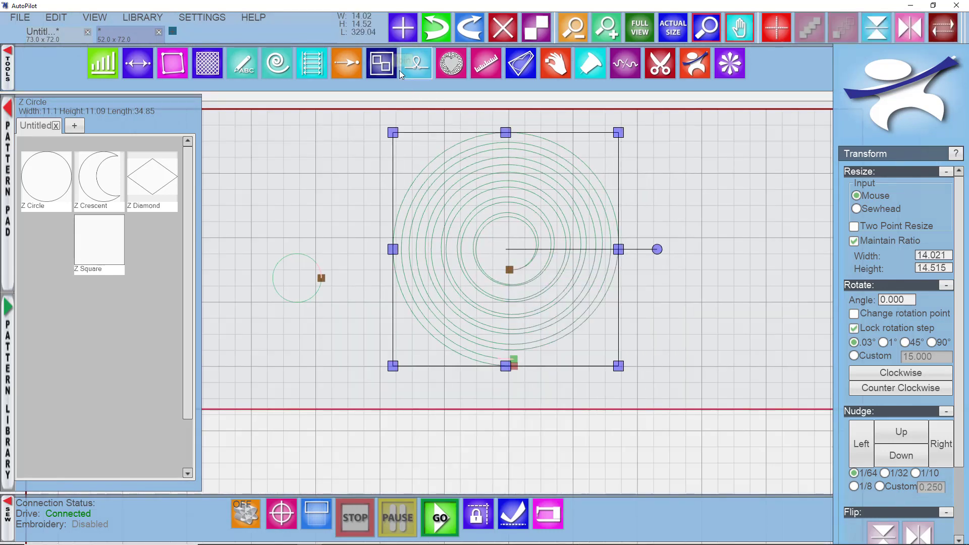
# Step: Link the two spirals into one continuous swirl
pyautogui.click(378, 65)
pyautogui.click(378, 65)
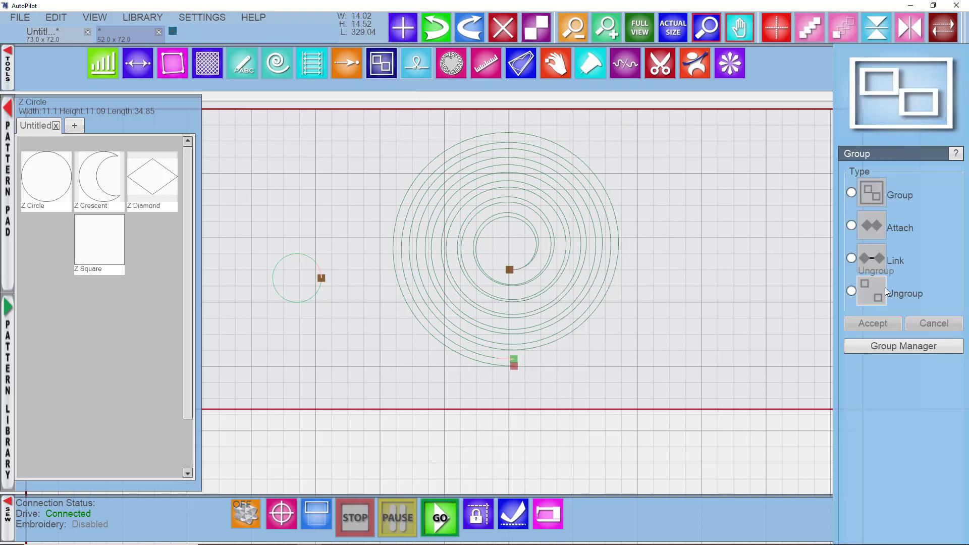
pyautogui.click(851, 259)
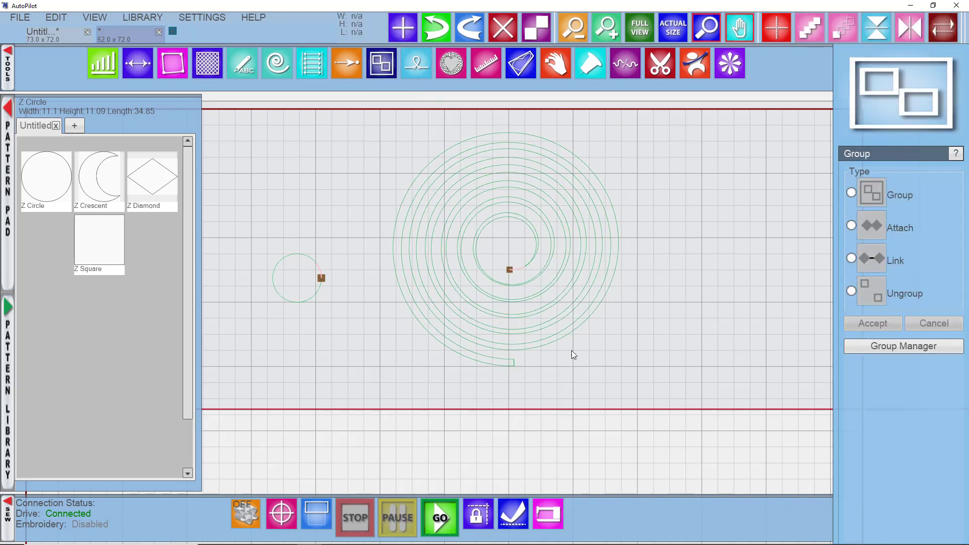
# Step: Shift the swirl slightly right and add a Z Square (about 10.14 × 10.14) beside it
pyautogui.scroll(-2, 574, 350)
pyautogui.moveTo(556, 322)
pyautogui.mouseDown()
pyautogui.moveTo(598, 338)
pyautogui.moveTo(502, 325)
pyautogui.moveTo(539, 315)
pyautogui.mouseUp()
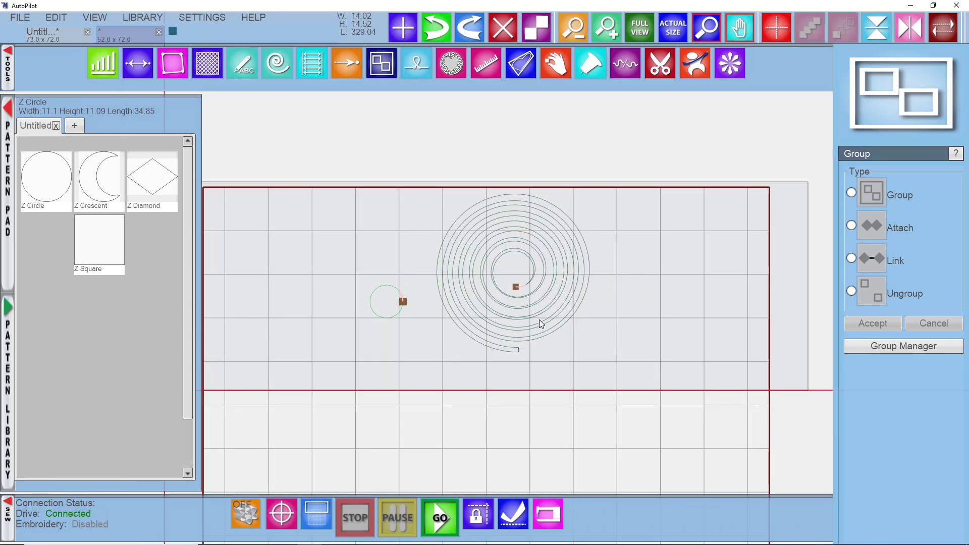
pyautogui.moveTo(541, 322)
pyautogui.mouseDown()
pyautogui.moveTo(554, 350)
pyautogui.moveTo(552, 322)
pyautogui.mouseUp()
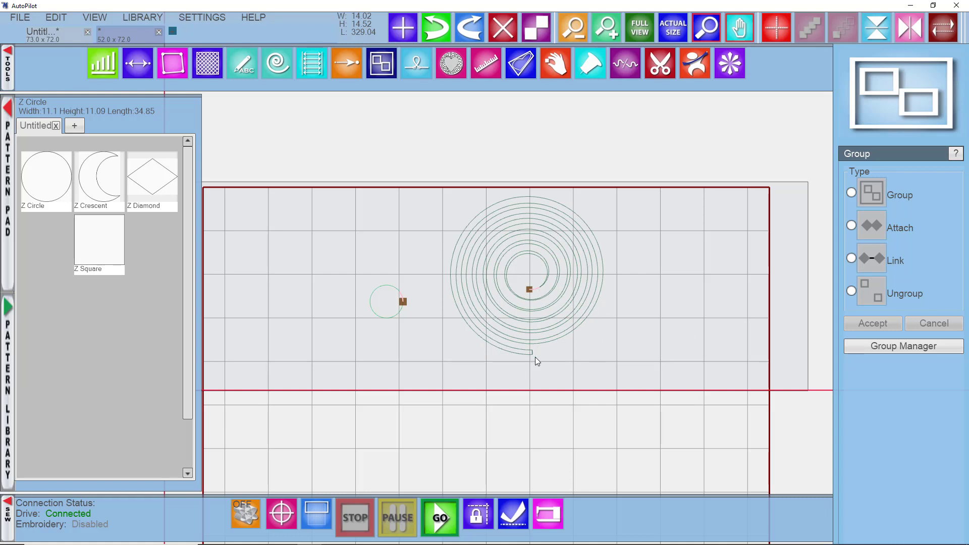
pyautogui.scroll(-1, 628, 352)
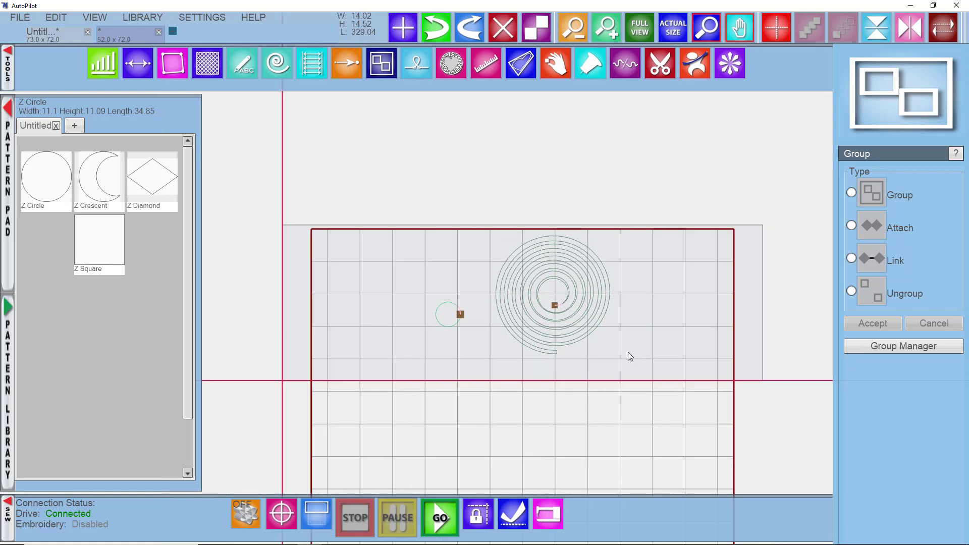
pyautogui.click(599, 336)
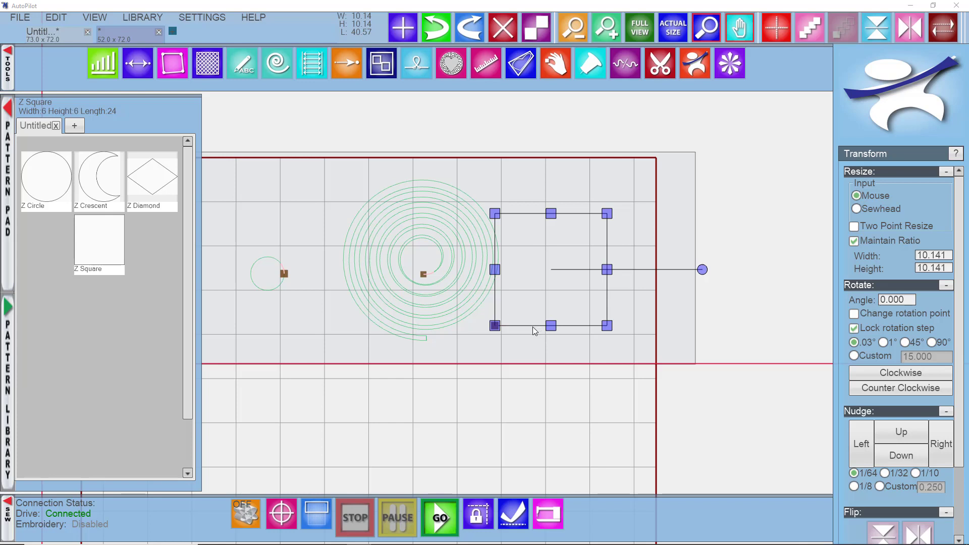
# Step: Save the linked swirl as a pattern named 'Double Coil' and shift it right and down
pyautogui.moveTo(536, 331); pyautogui.dragTo(428, 302)
pyautogui.hotkey('ctrl', 'z')
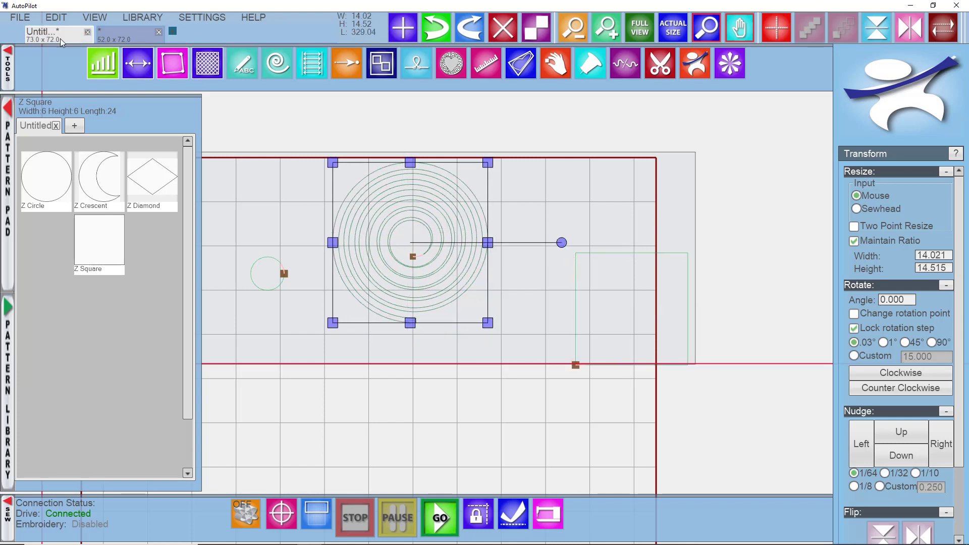
pyautogui.click(11, 17)
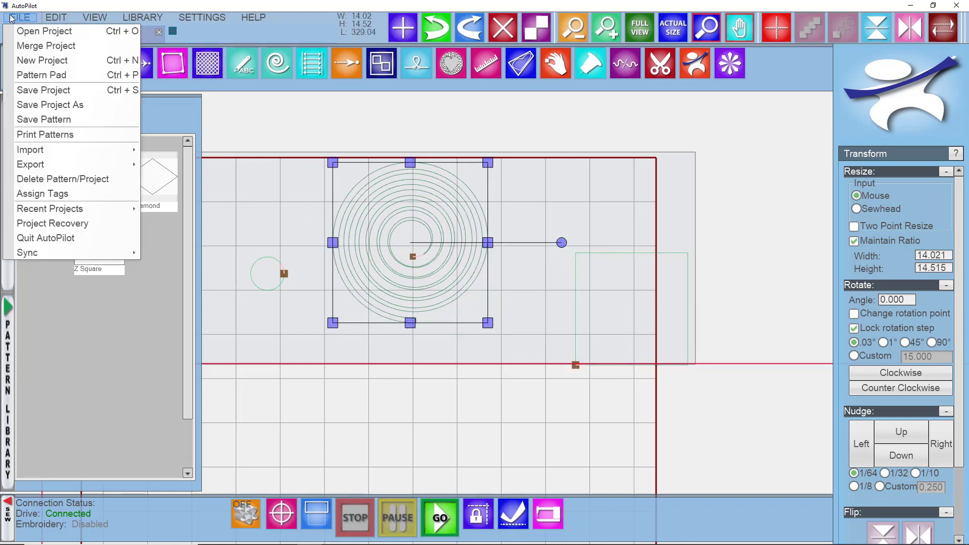
pyautogui.click(61, 121)
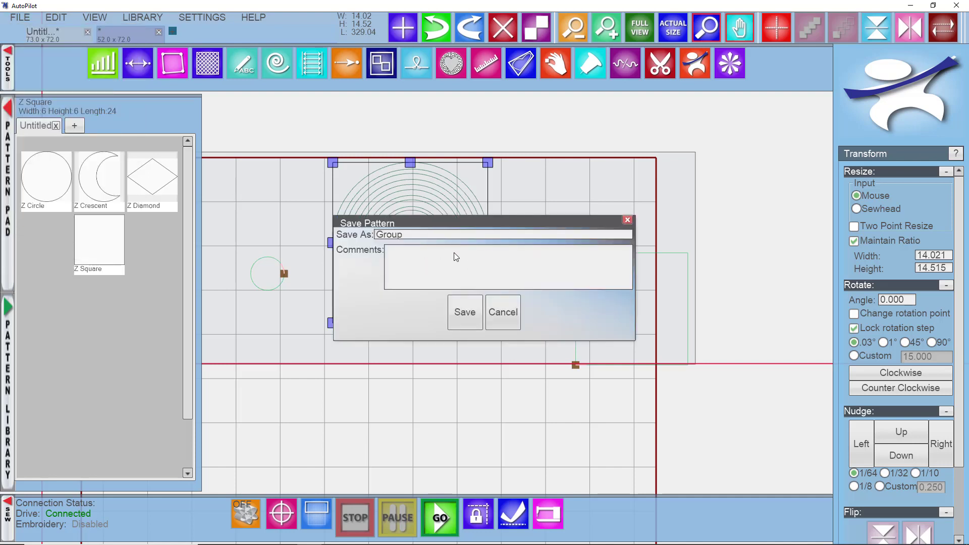
pyautogui.moveTo(432, 238); pyautogui.dragTo(374, 235)
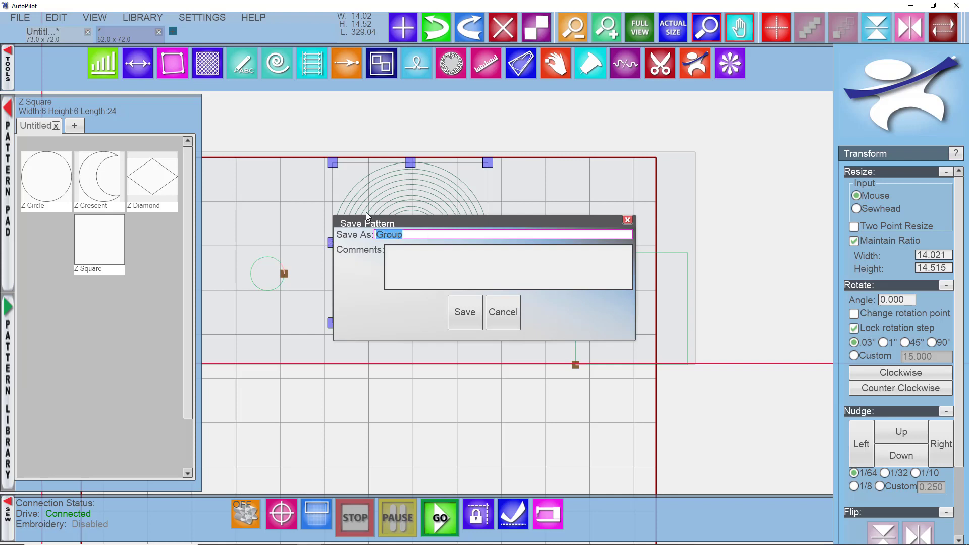
pyautogui.write('Double Coil')
pyautogui.click(465, 313)
pyautogui.moveTo(449, 301); pyautogui.dragTo(474, 312)
# Step: Centre the Z Square on the spiral and build a mask from it
pyautogui.moveTo(575, 334); pyautogui.dragTo(380, 286)
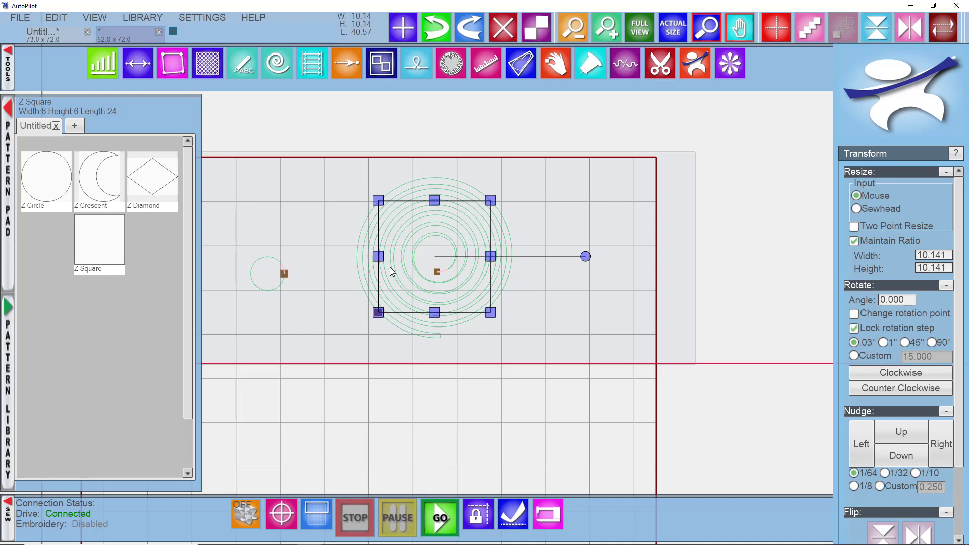
pyautogui.click(405, 259)
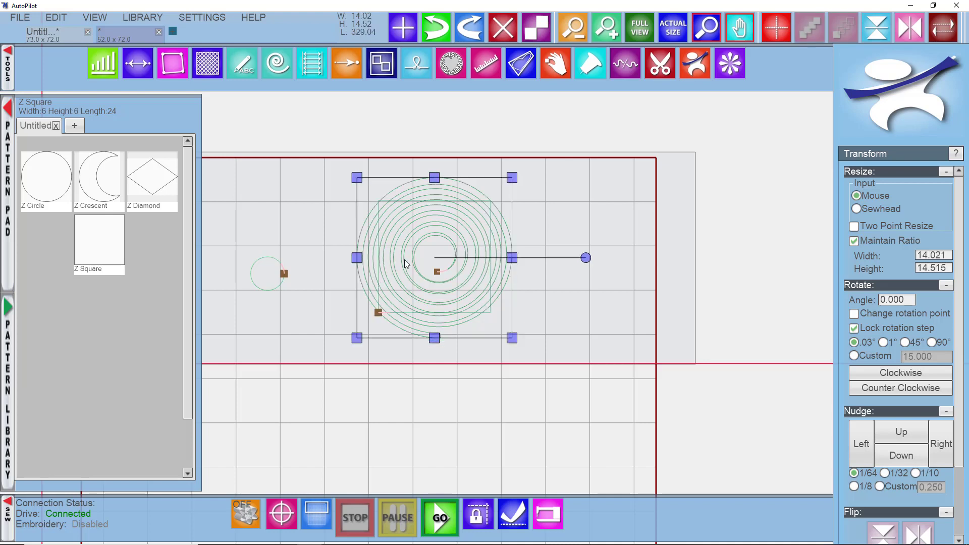
pyautogui.click(347, 349)
pyautogui.click(488, 313)
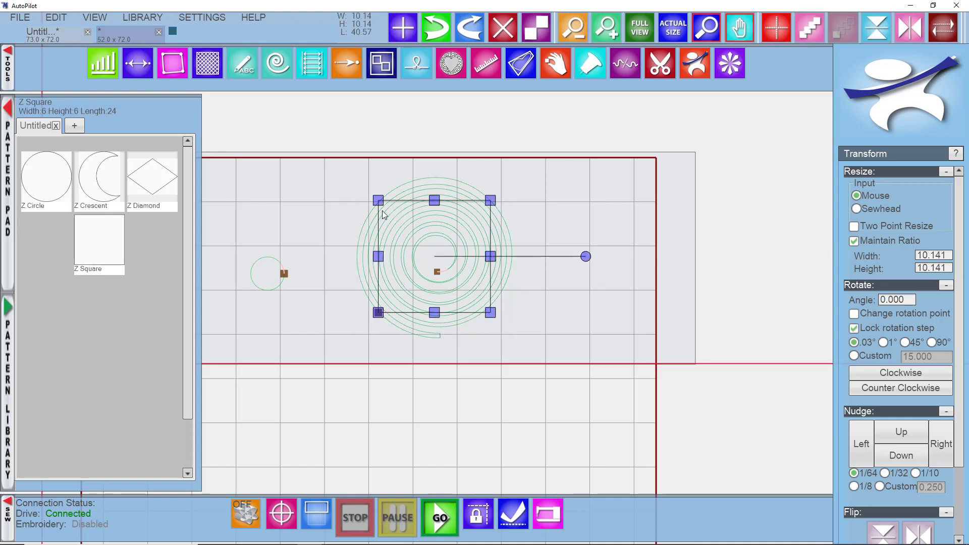
pyautogui.click(451, 65)
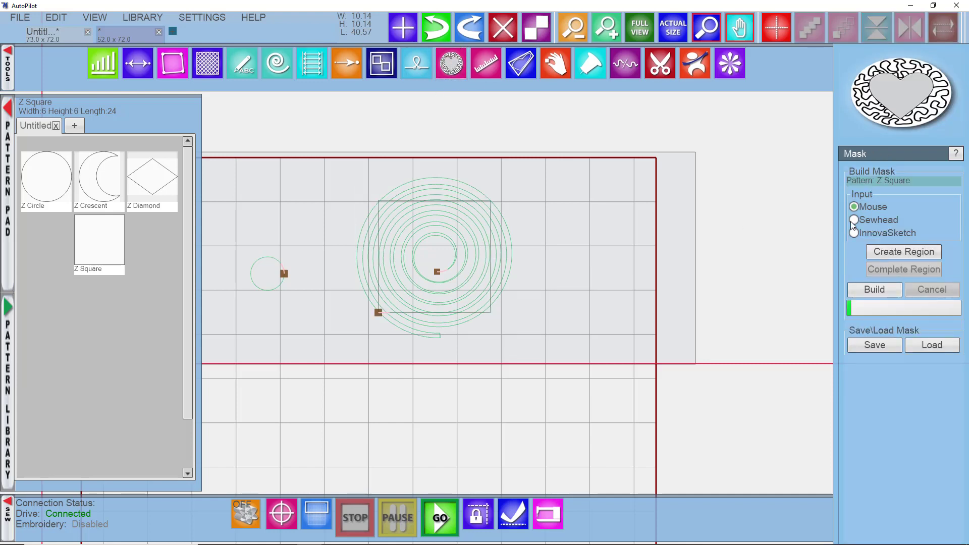
pyautogui.click(874, 289)
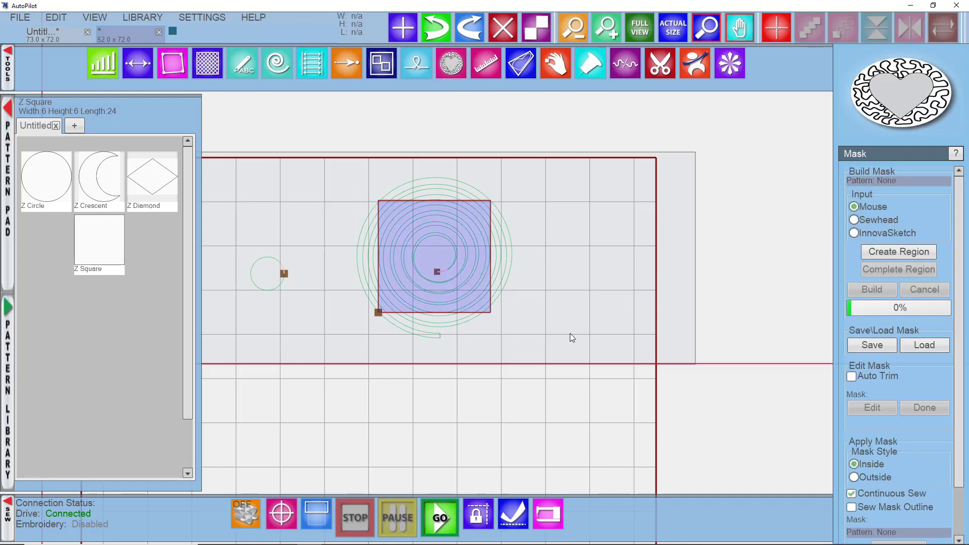
pyautogui.scroll(2, 461, 314)
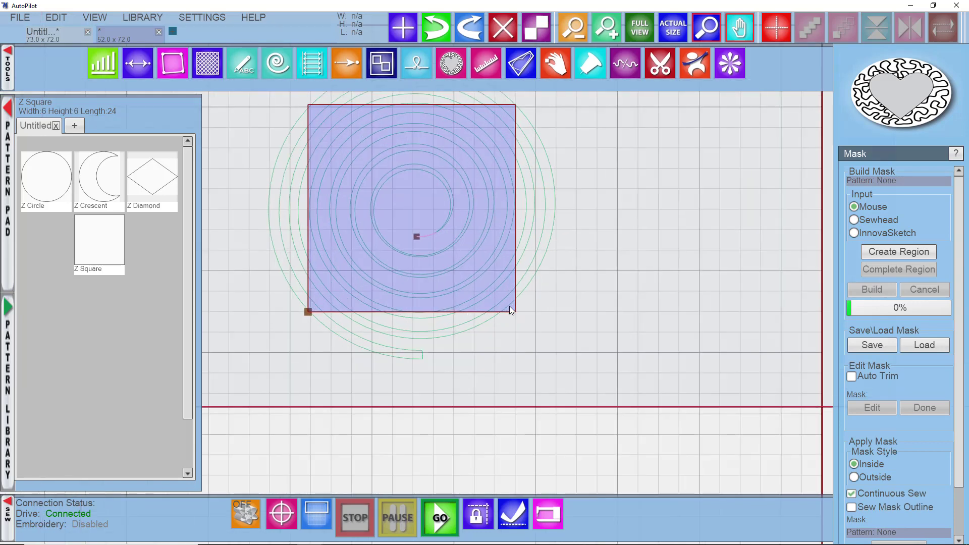
pyautogui.click(510, 310)
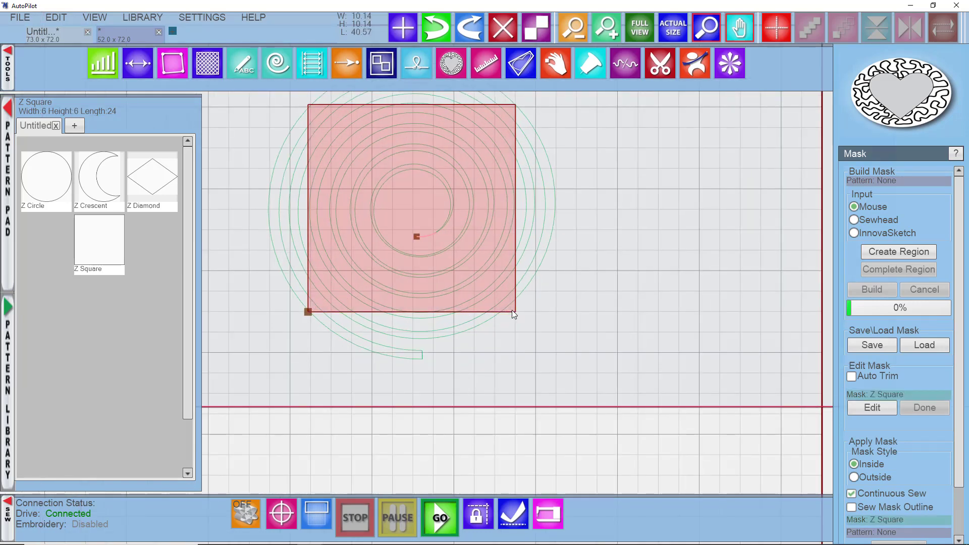
# Step: Apply the mask with Outside style to trim Double Coil, then move the trimmed spiral aside
pyautogui.click(464, 333)
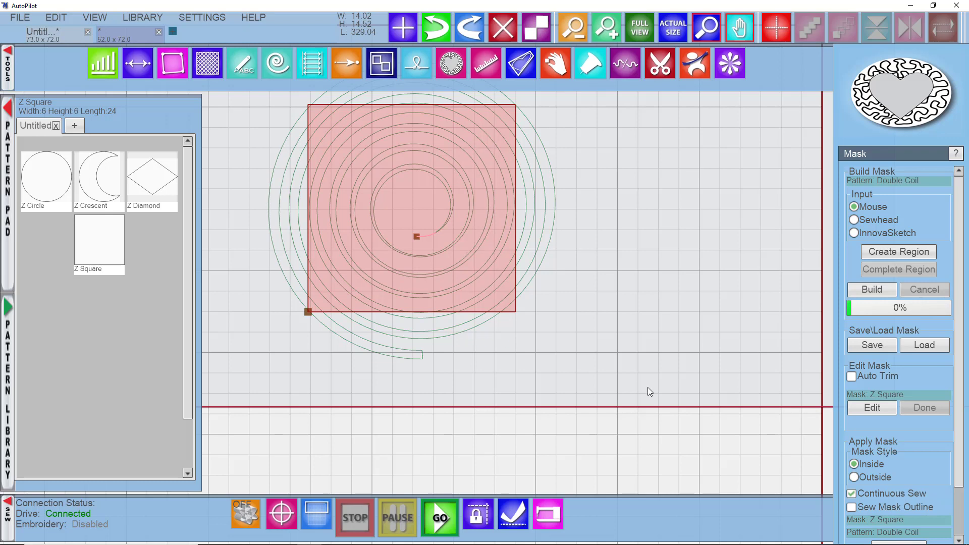
pyautogui.scroll(-3, 900, 449)
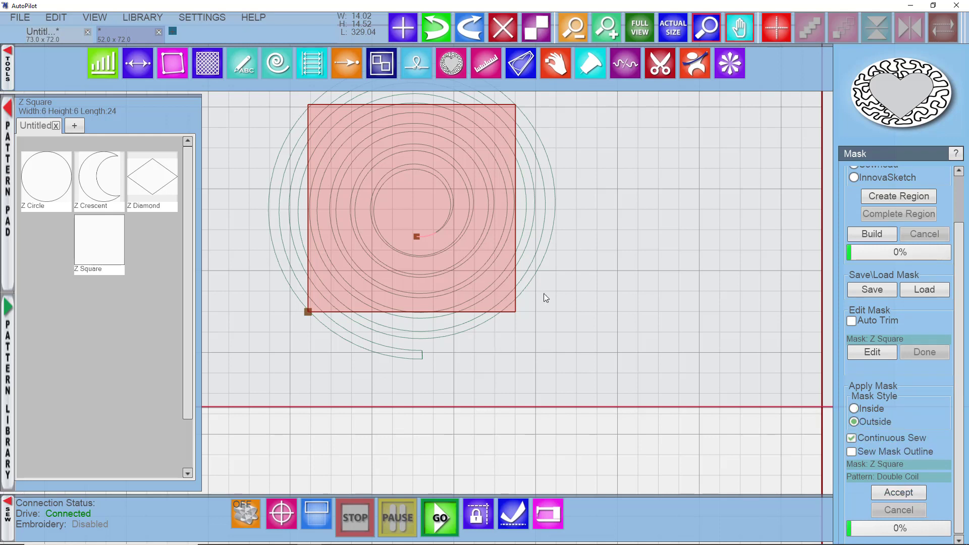
pyautogui.click(897, 495)
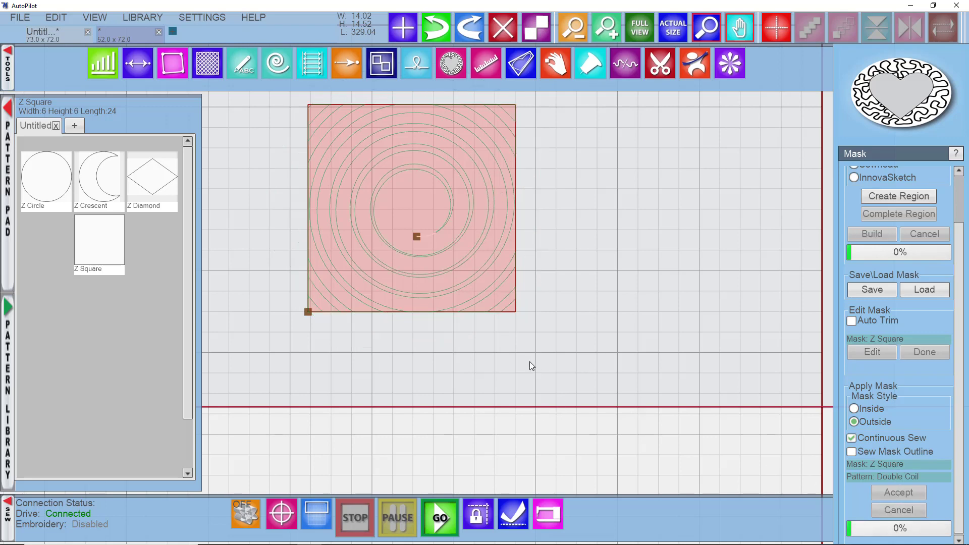
pyautogui.moveTo(441, 264); pyautogui.dragTo(698, 289)
pyautogui.click(447, 344)
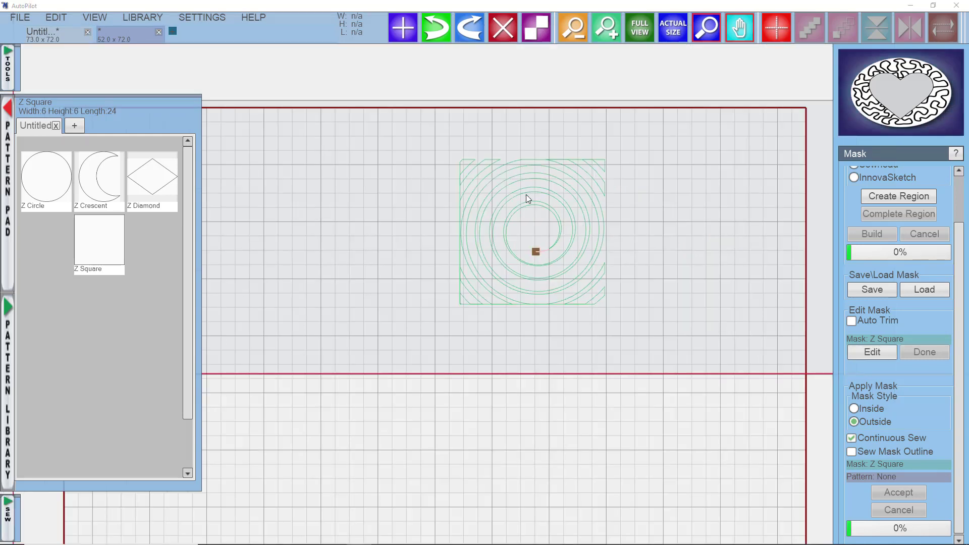
# Step: Select the square-masked spiral and open the SEW side bar controls
pyautogui.click(521, 284)
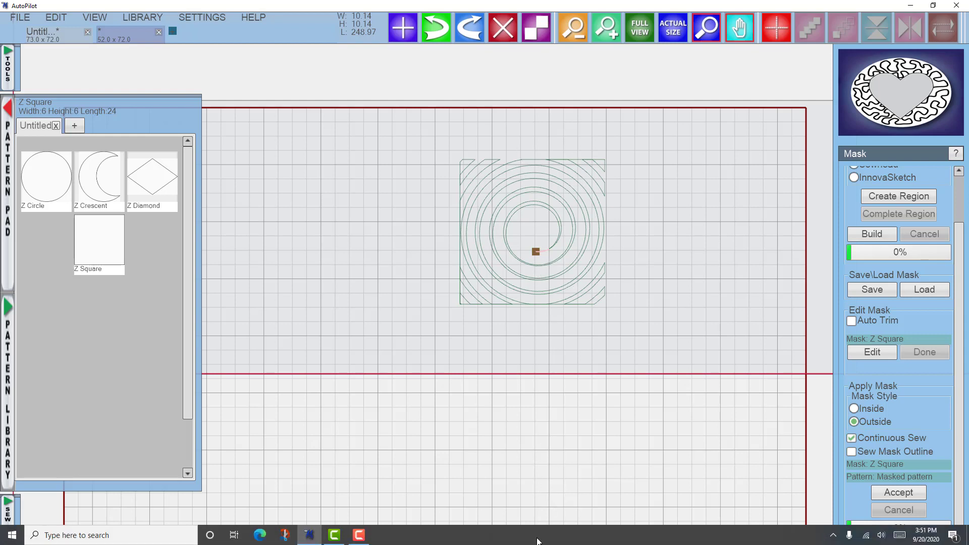
pyautogui.scroll(-3, 677, 440)
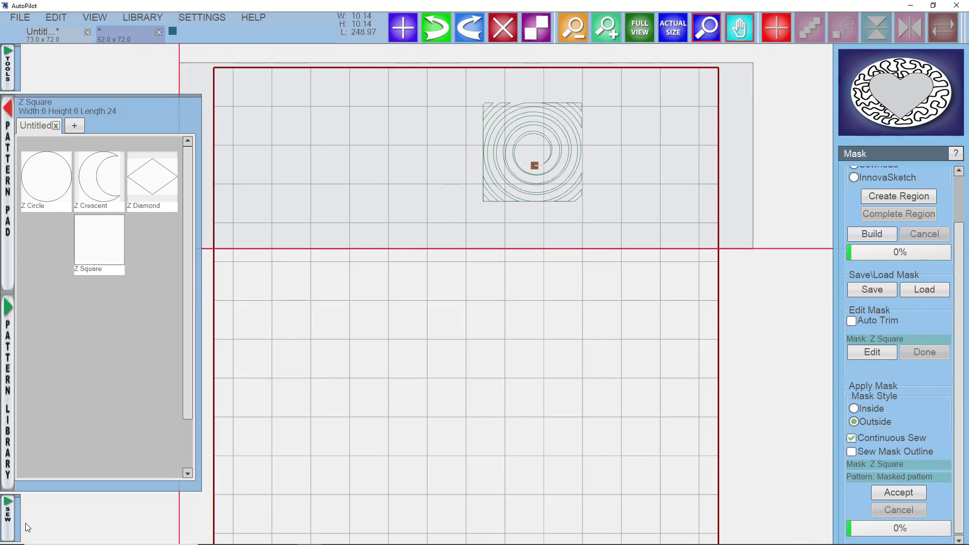
pyautogui.click(9, 527)
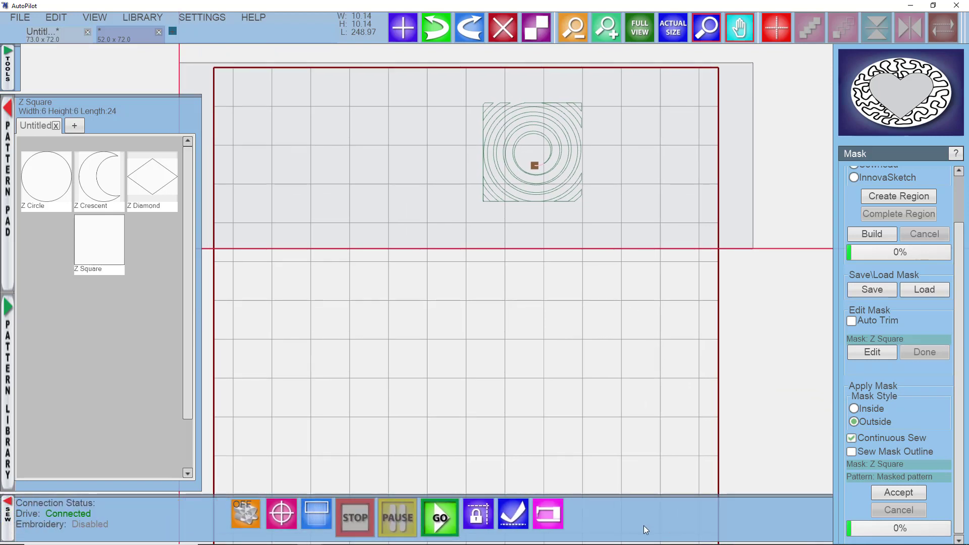
# Step: Run the Sewing Preview in Sew Options to trace the spiral's stitch path, then close it
pyautogui.click(547, 516)
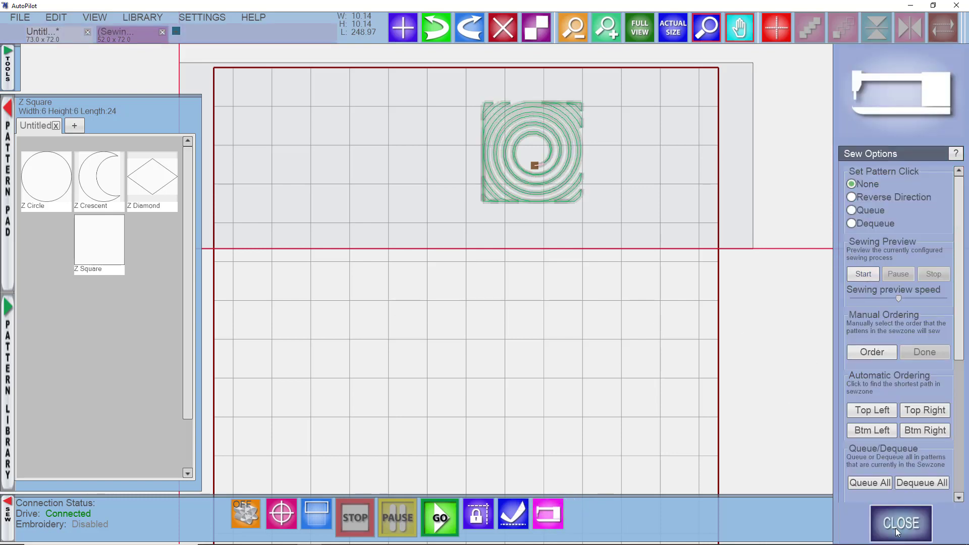
pyautogui.click(863, 274)
pyautogui.scroll(4, 523, 111)
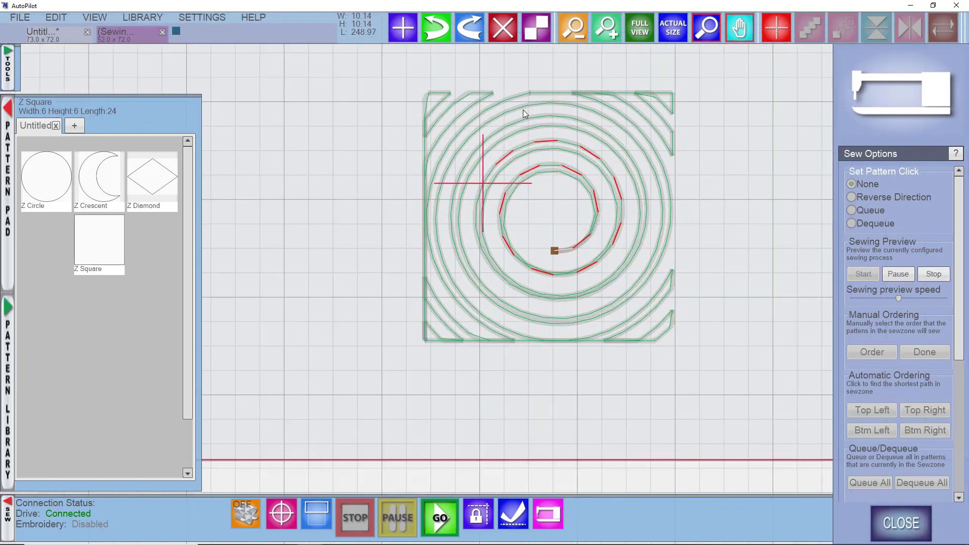
pyautogui.scroll(1, 523, 111)
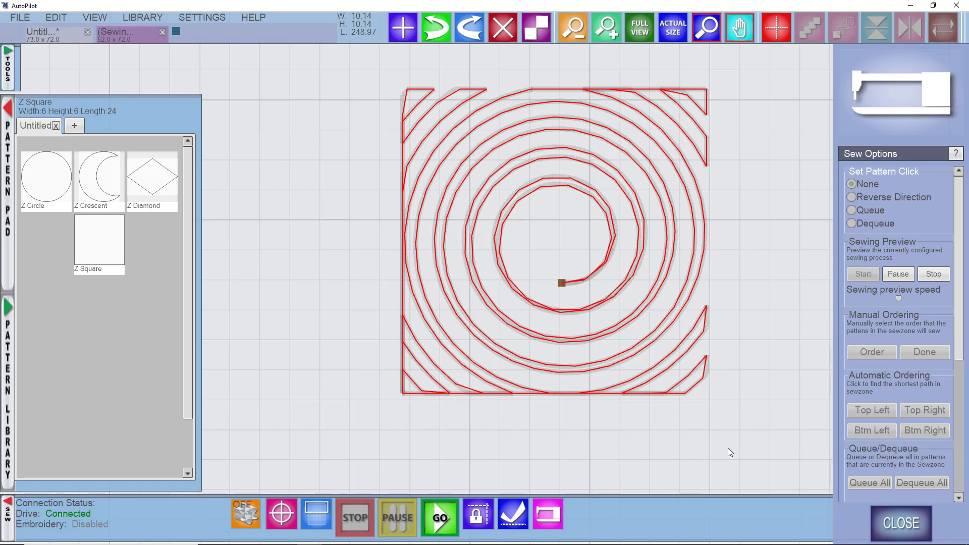
pyautogui.click(882, 517)
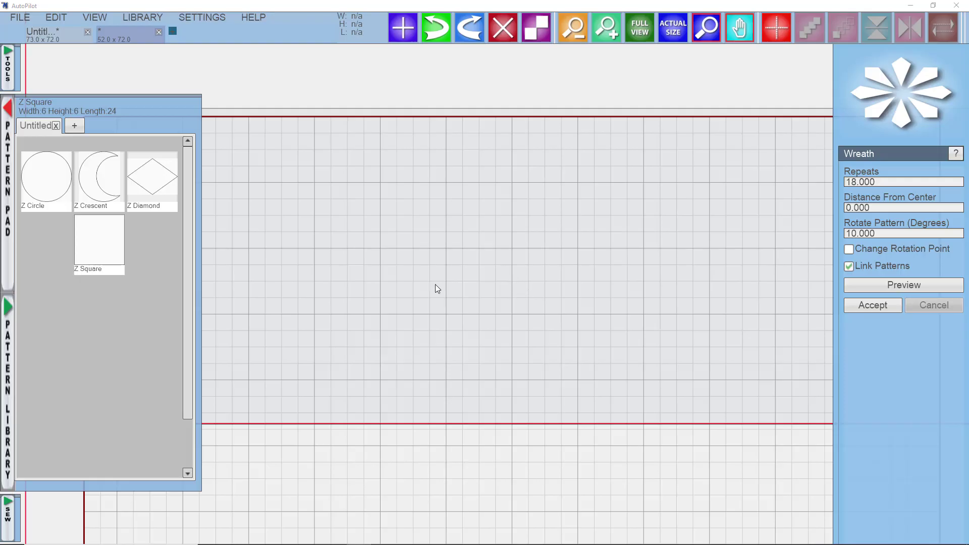
# Step: Show the TOOLS bar again and switch on Settings > Snap to Grid
pyautogui.click(8, 71)
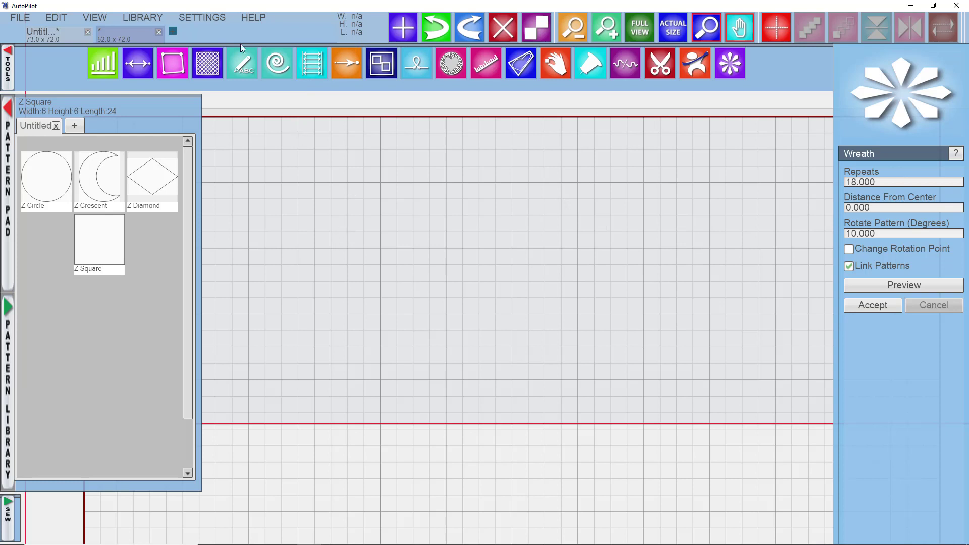
pyautogui.click(205, 16)
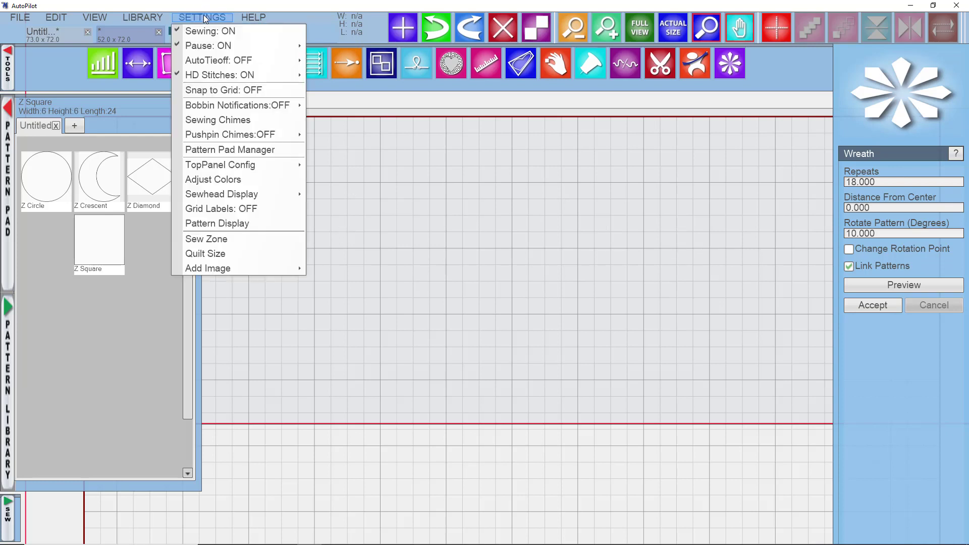
pyautogui.click(227, 91)
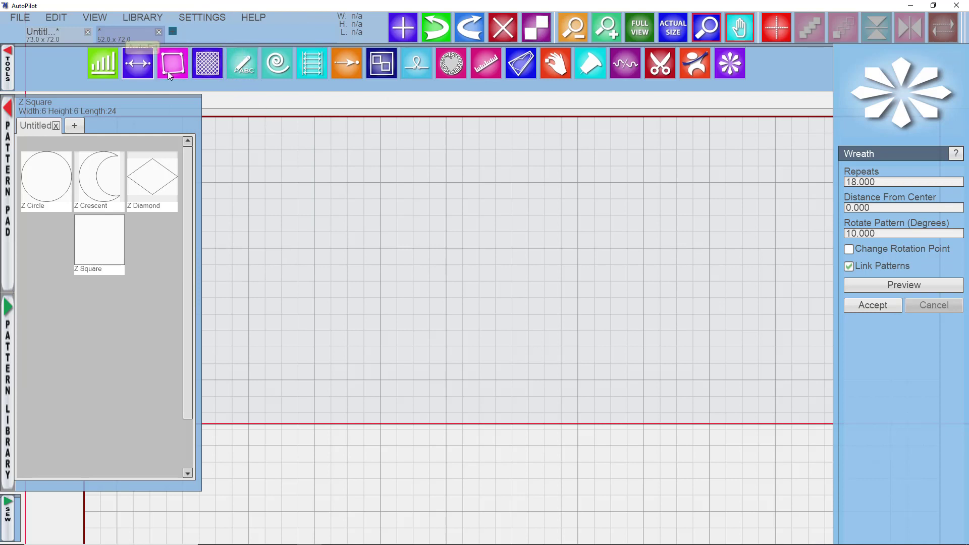
# Step: Draw a three-point line wedge forming a long, narrow V pointing right
pyautogui.click(251, 53)
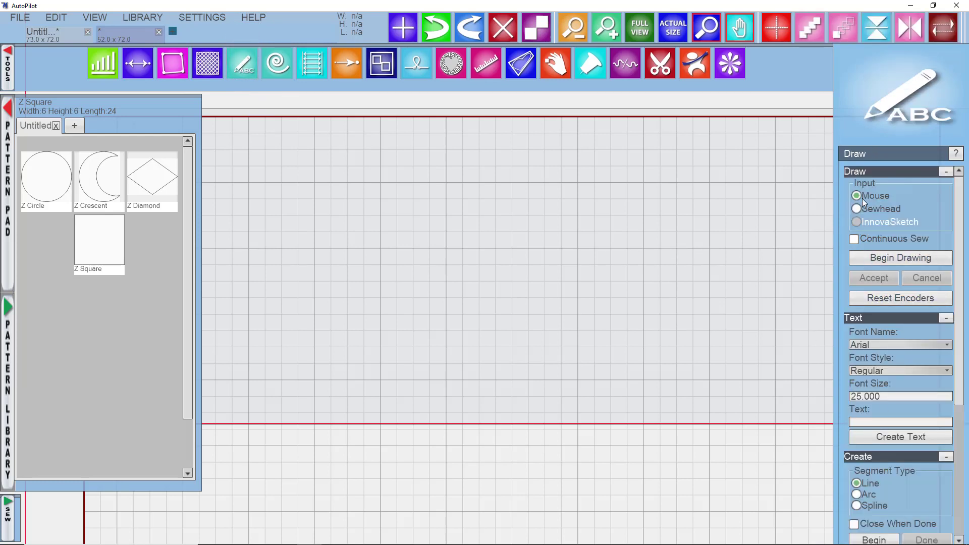
pyautogui.scroll(-1, 872, 324)
pyautogui.scroll(-1, 870, 320)
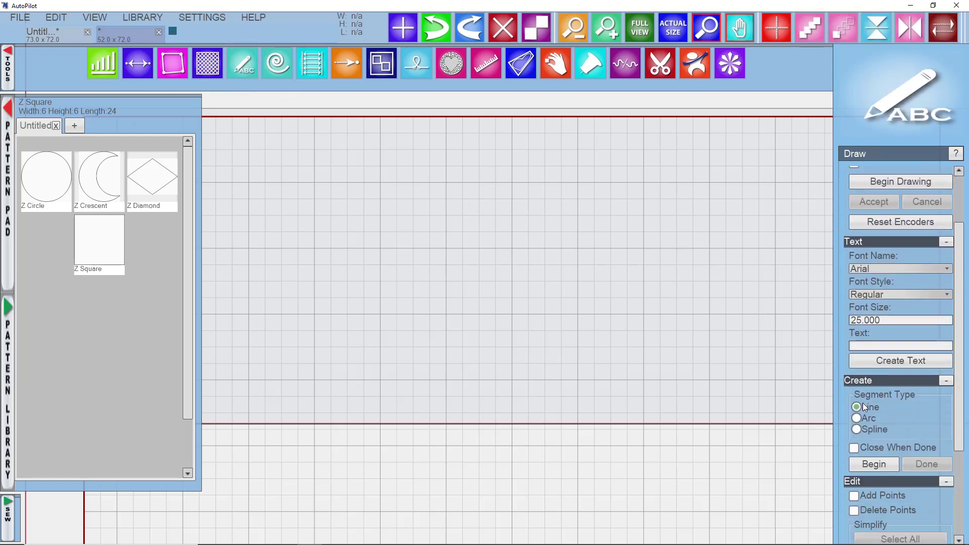
pyautogui.click(870, 462)
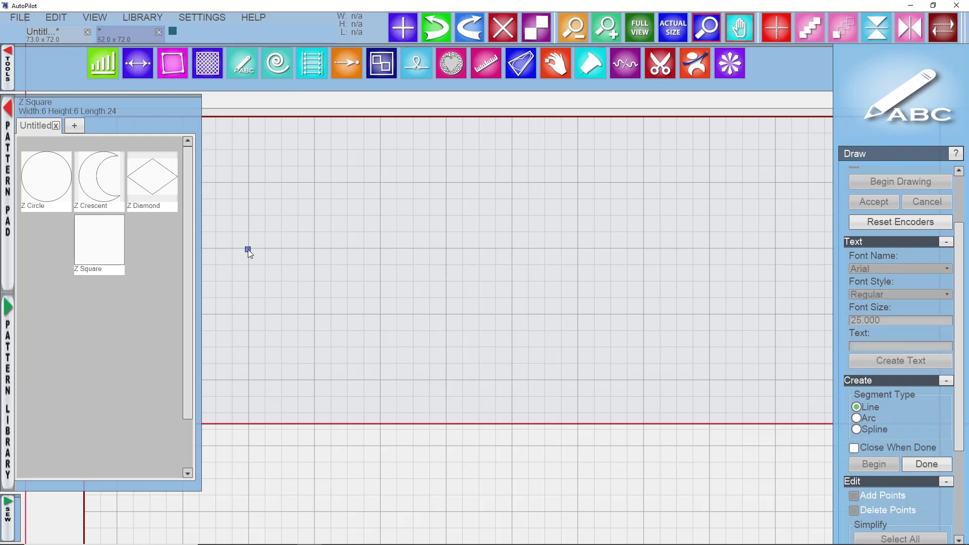
pyautogui.click(248, 249)
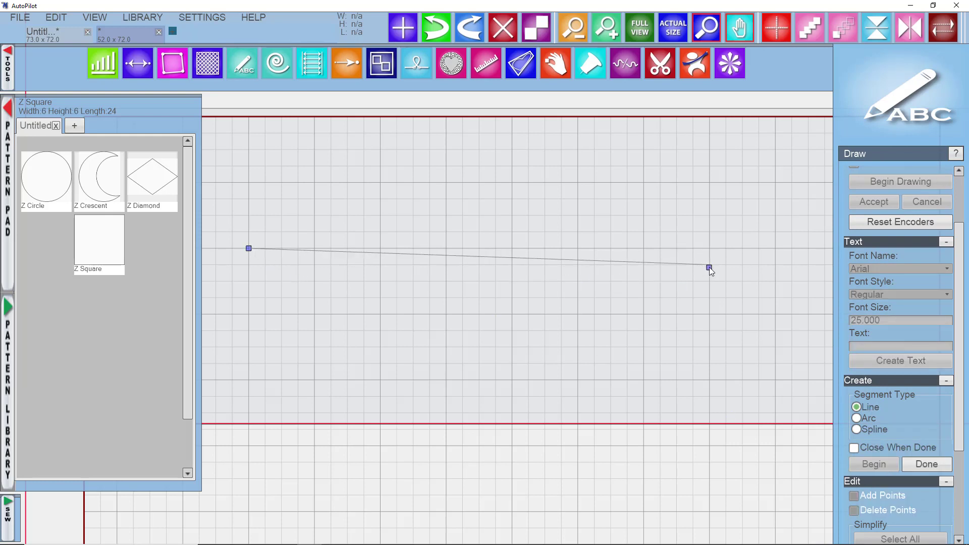
pyautogui.click(709, 264)
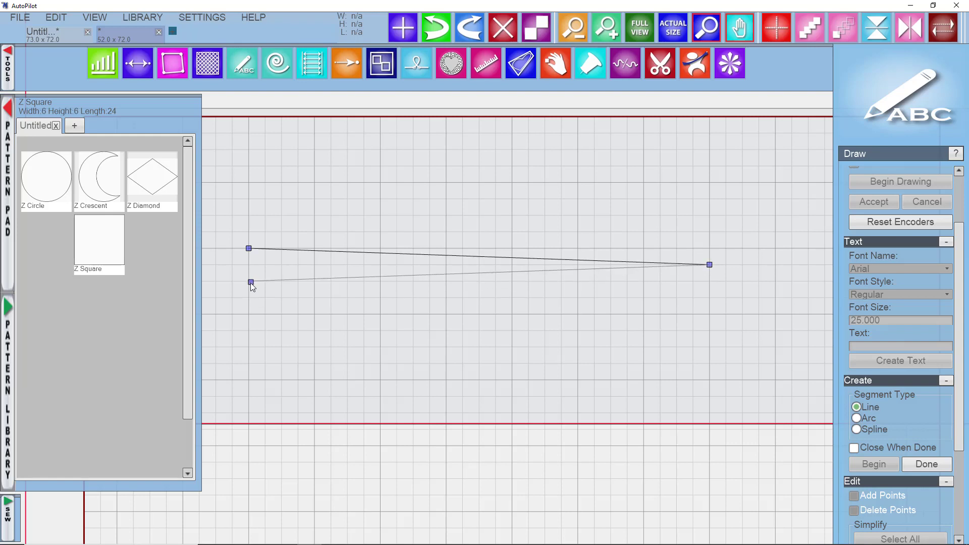
pyautogui.click(248, 282)
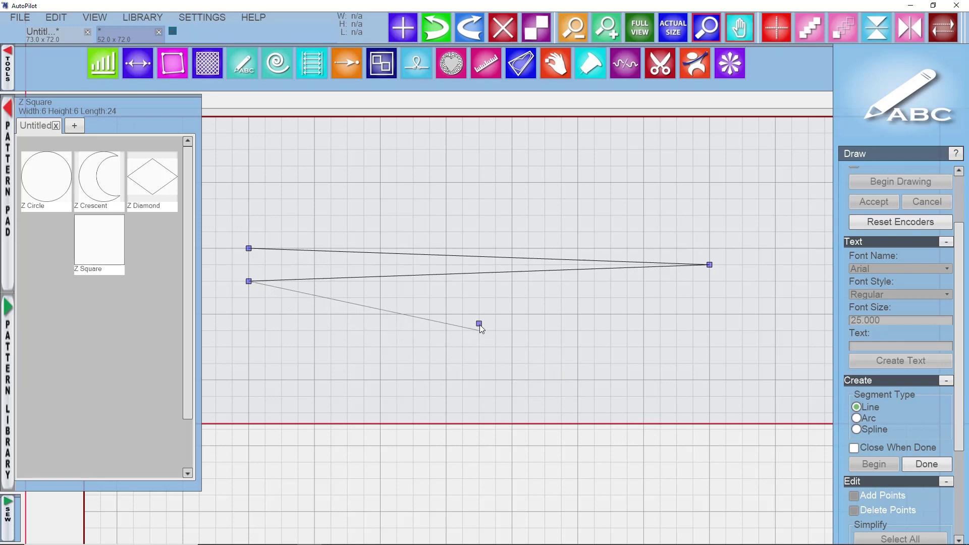
pyautogui.rightClick(476, 323)
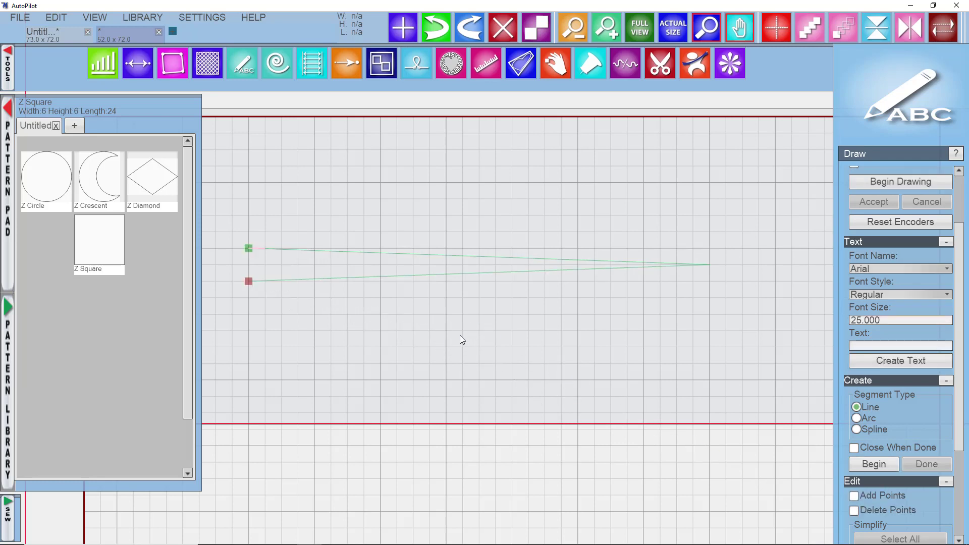
# Step: Select the wedge and turn off Snap to Grid
pyautogui.click(407, 275)
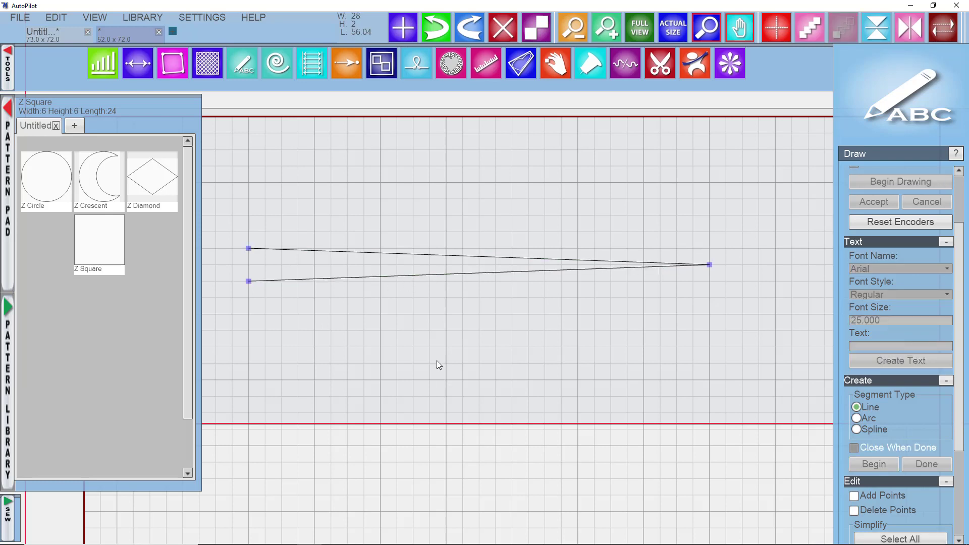
pyautogui.click(188, 16)
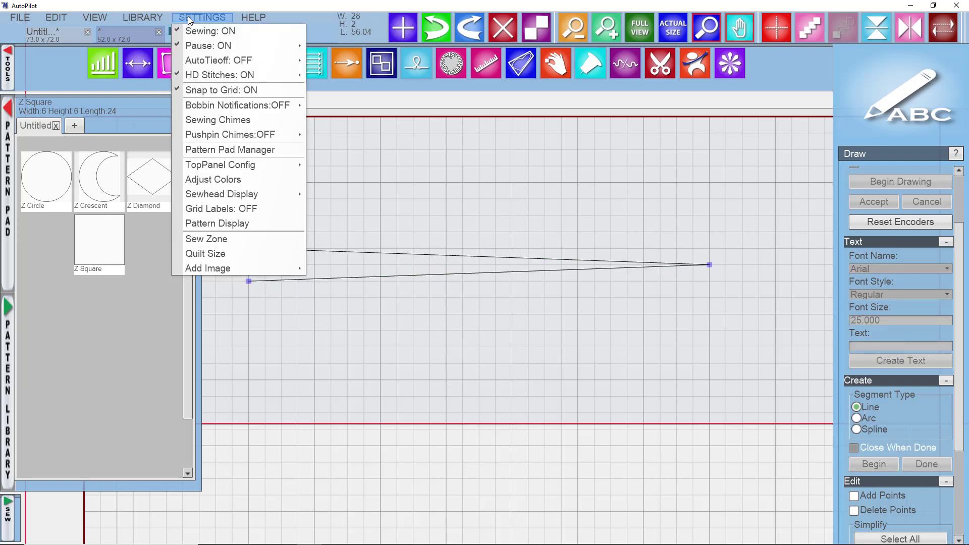
pyautogui.click(219, 90)
# Step: Resize the wedge to about 11.571 wide by 0.763 high
pyautogui.click(542, 272)
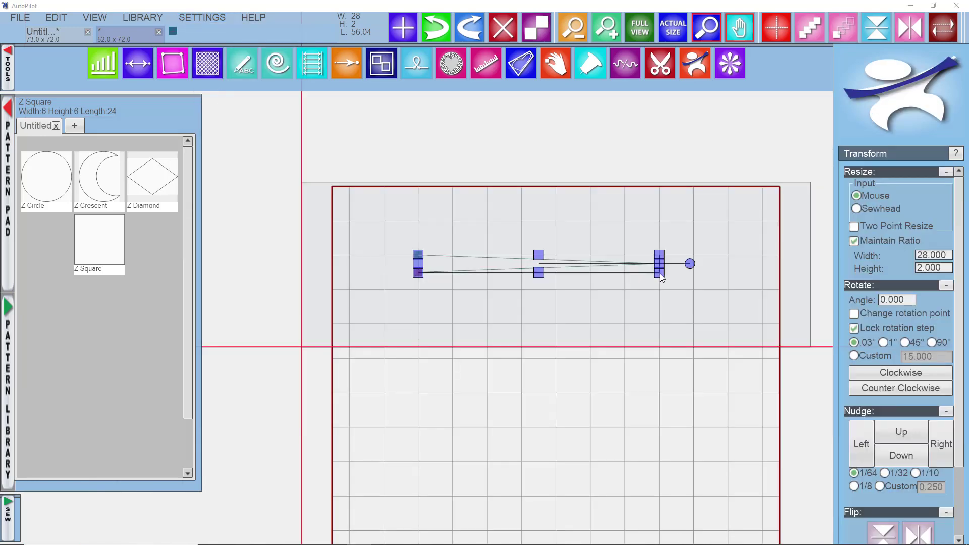
pyautogui.moveTo(660, 274); pyautogui.dragTo(518, 271)
pyautogui.scroll(5, 525, 272)
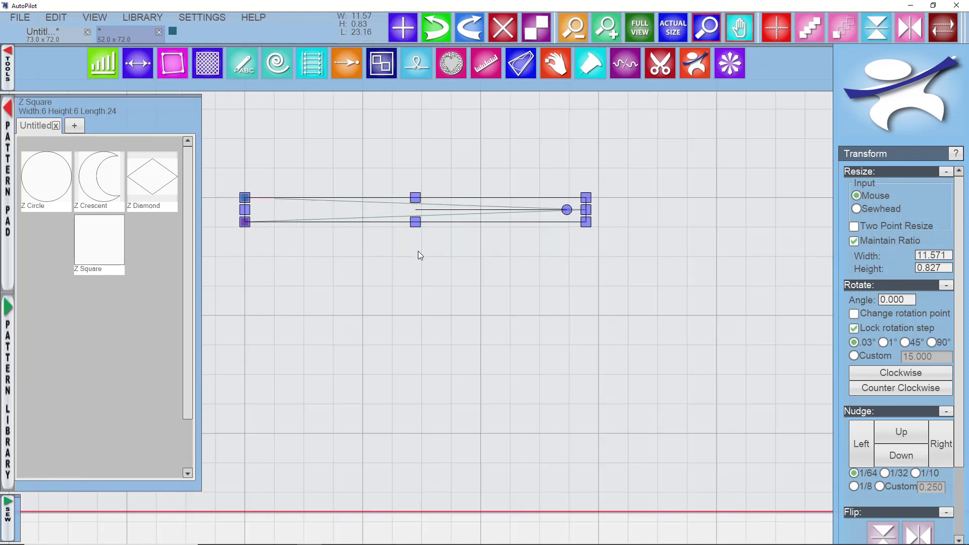
pyautogui.moveTo(420, 217); pyautogui.dragTo(416, 221)
pyautogui.scroll(-1, 482, 275)
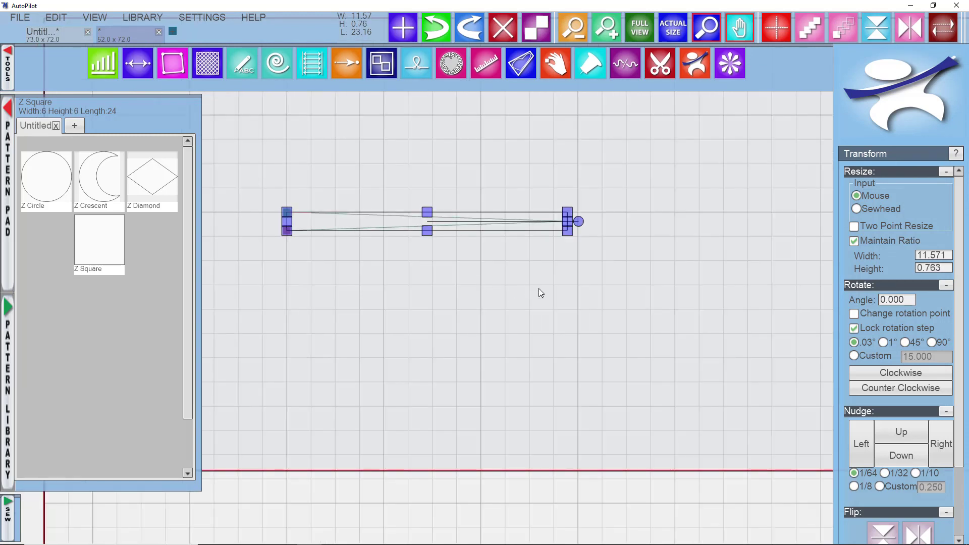
# Step: Try a wreath with a custom rotation point at the wedge tip, then discard it
pyautogui.click(728, 65)
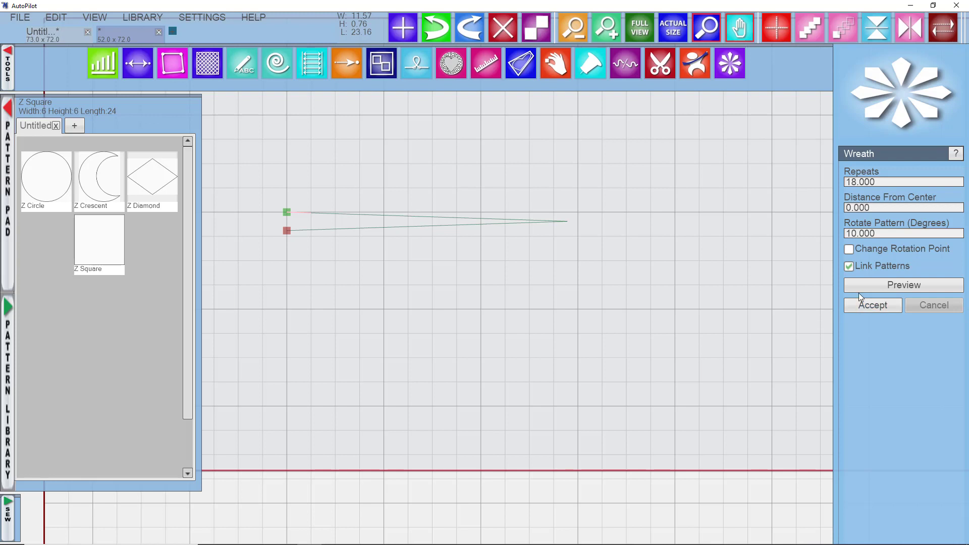
pyautogui.click(848, 249)
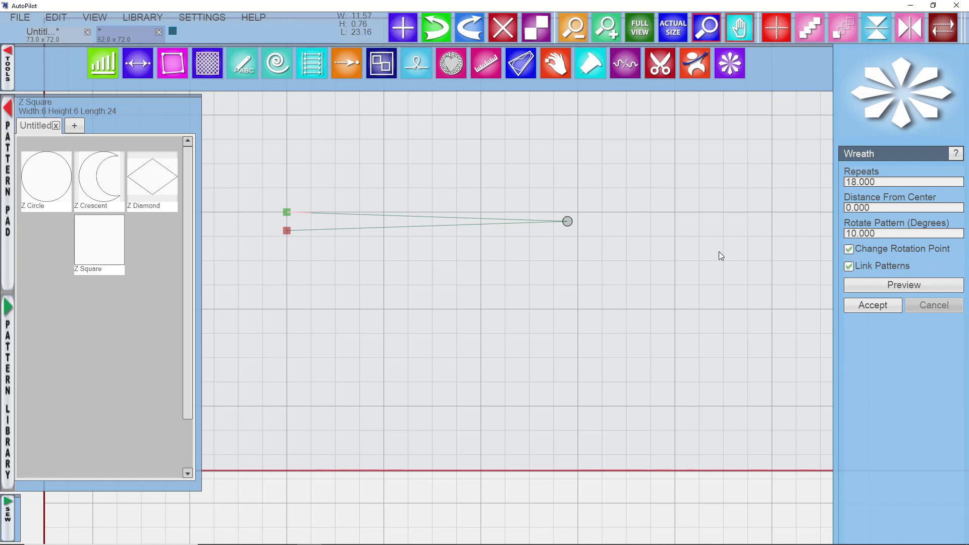
pyautogui.click(568, 223)
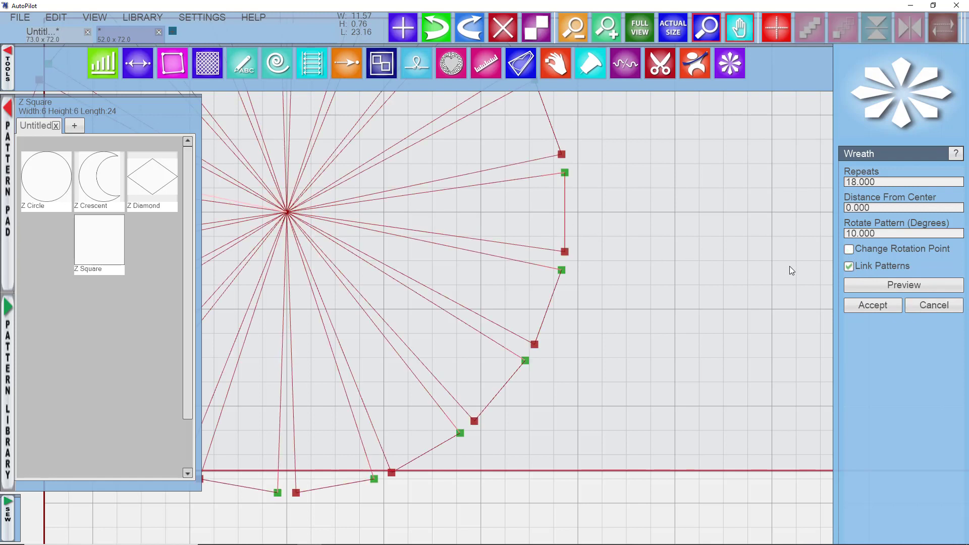
pyautogui.press('Escape')
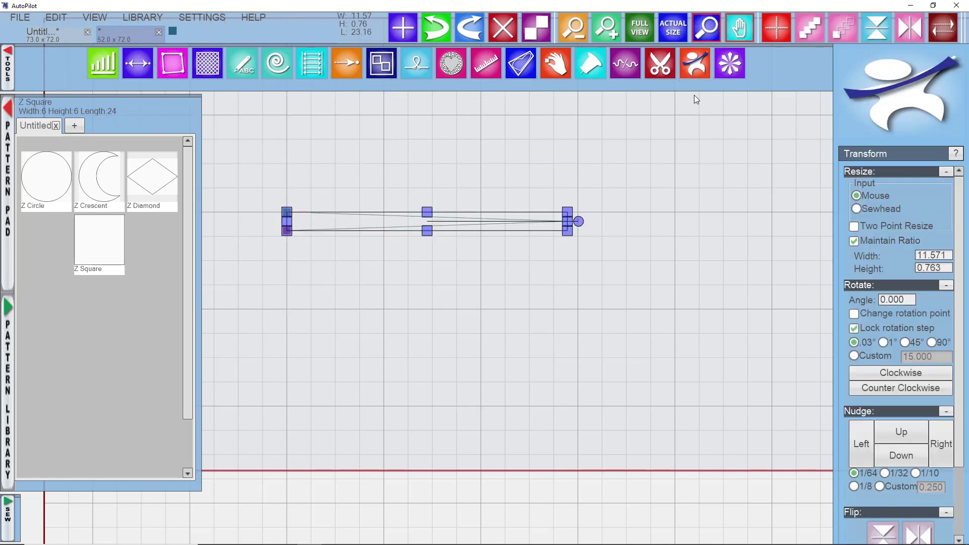
# Step: Wreath the wedge into 18 repeats at 10° around its tip and accept
pyautogui.click(727, 67)
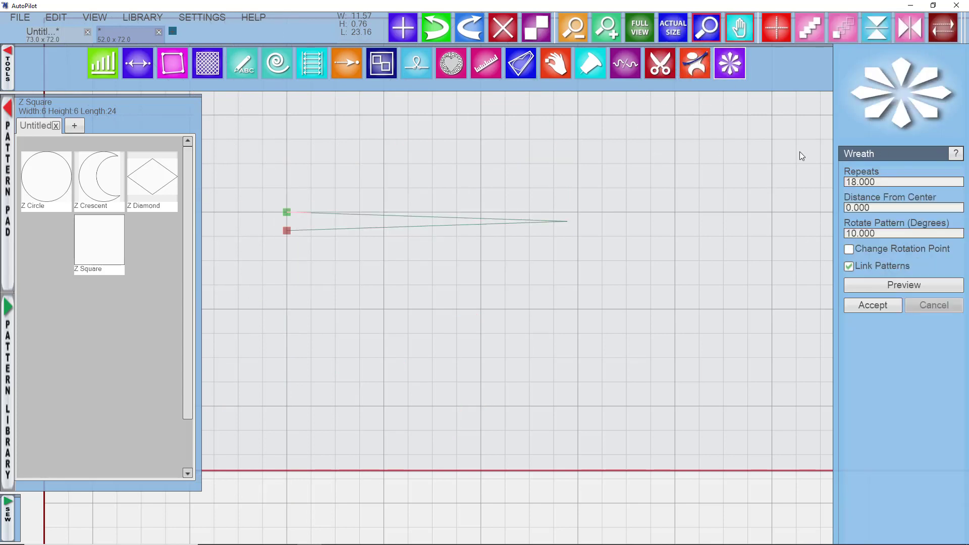
pyautogui.click(849, 250)
pyautogui.click(879, 287)
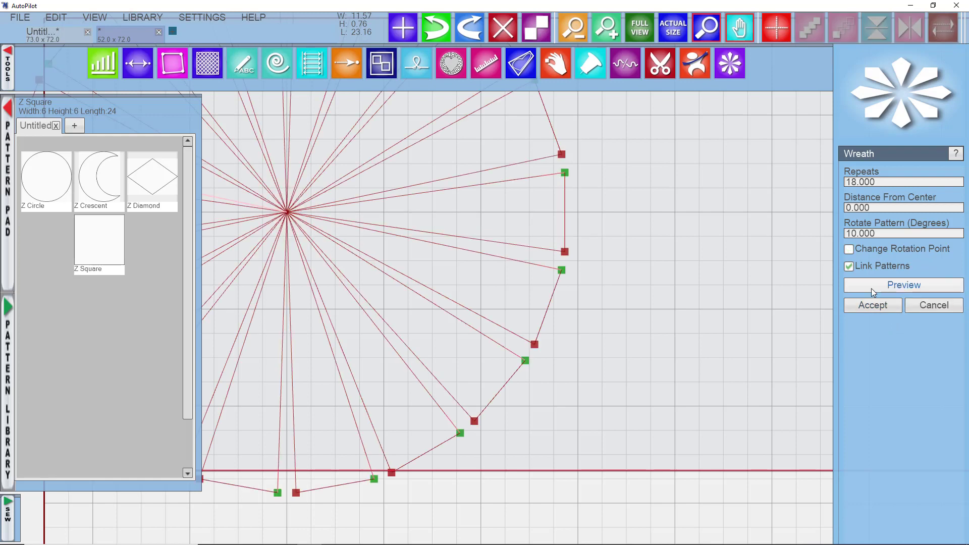
pyautogui.scroll(-3, 702, 336)
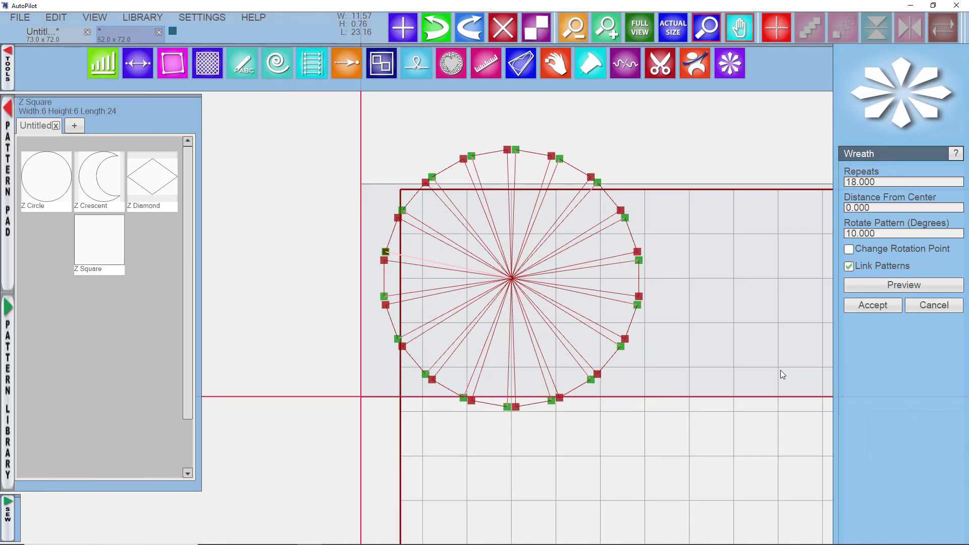
pyautogui.click(876, 306)
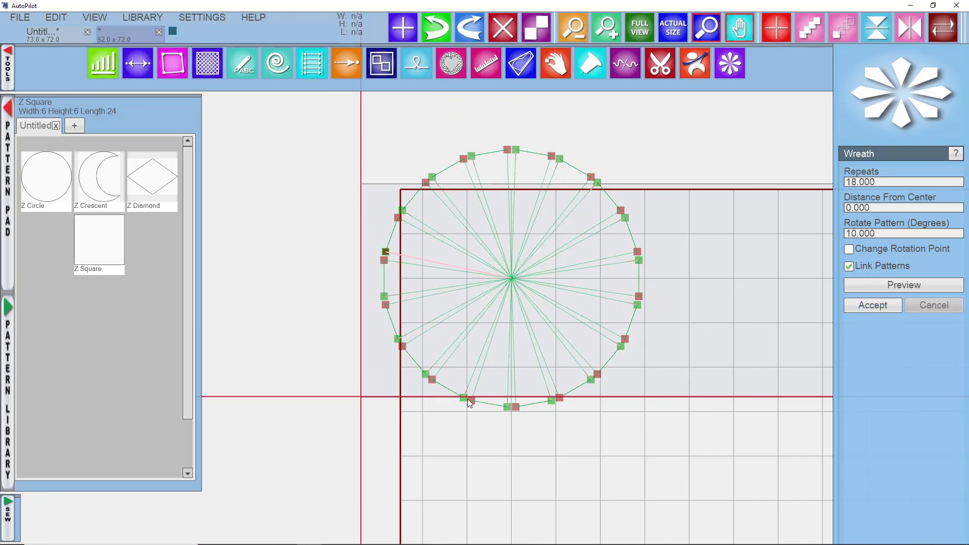
pyautogui.scroll(5, 461, 398)
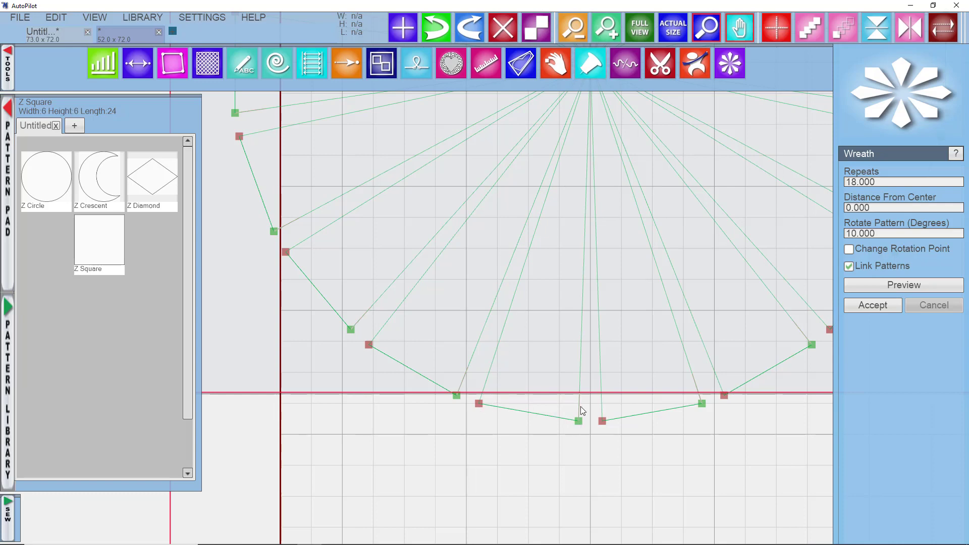
pyautogui.scroll(-4, 588, 416)
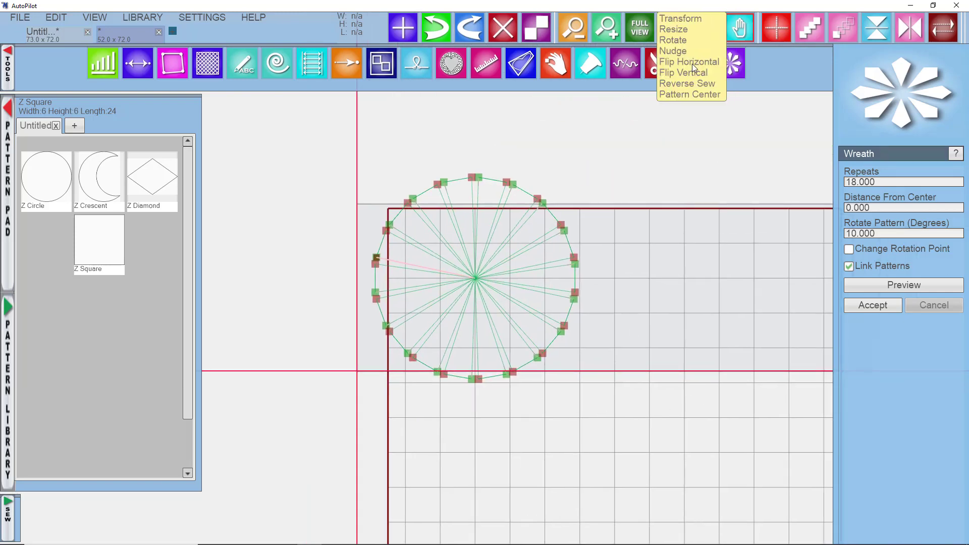
# Step: Shrink the wreath to about 14.337 wide and move it up and right
pyautogui.click(693, 64)
pyautogui.moveTo(564, 195); pyautogui.dragTo(501, 254)
pyautogui.moveTo(502, 317); pyautogui.dragTo(580, 288)
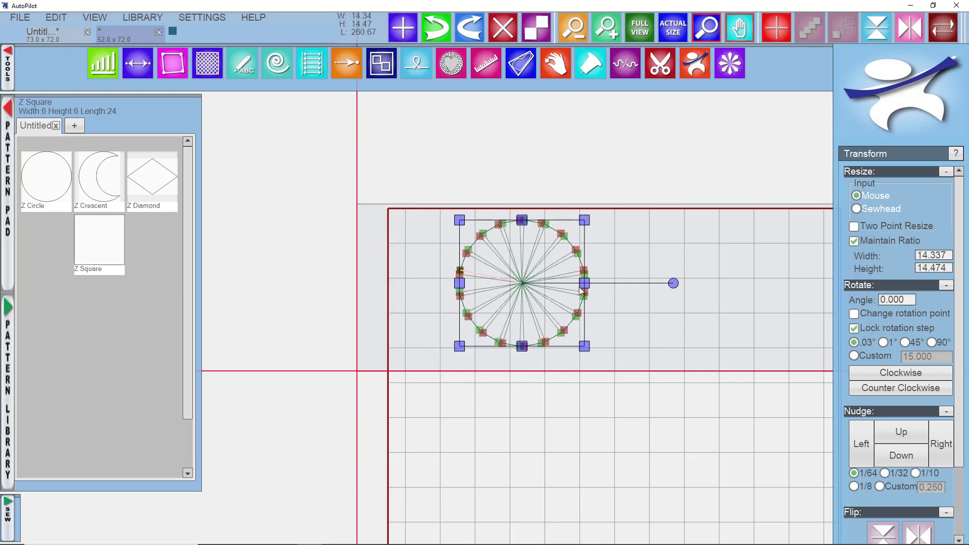
pyautogui.click(614, 338)
# Step: Add a Z Square from the Pattern Library and enlarge it to roughly 10.2
pyautogui.scroll(1, 579, 359)
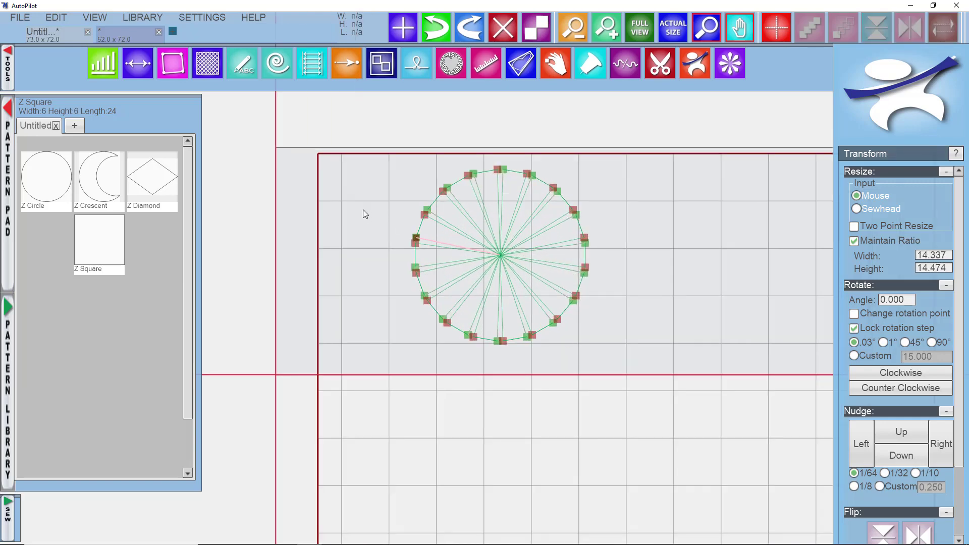
pyautogui.moveTo(112, 258); pyautogui.dragTo(512, 263)
pyautogui.scroll(2, 512, 263)
pyautogui.moveTo(443, 187); pyautogui.dragTo(352, 114)
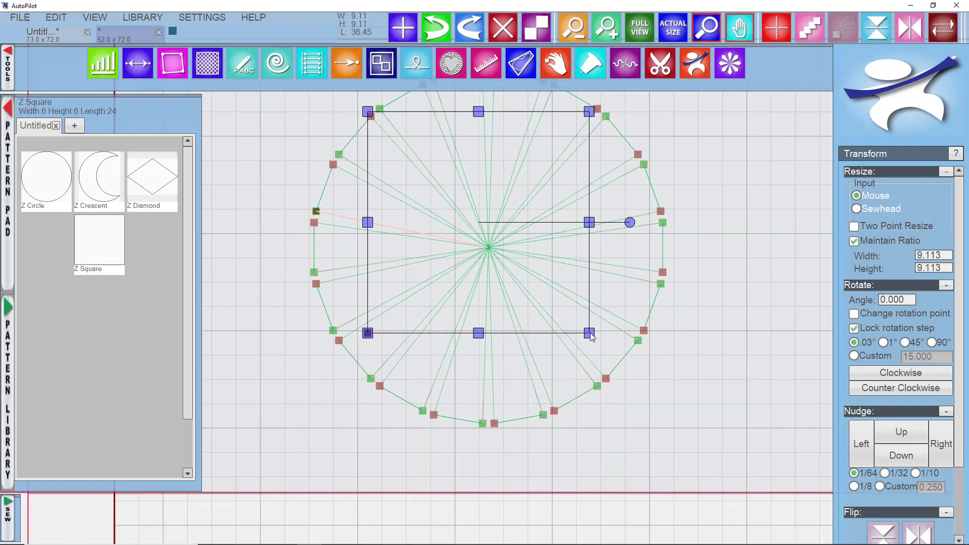
pyautogui.moveTo(590, 334); pyautogui.dragTo(619, 370)
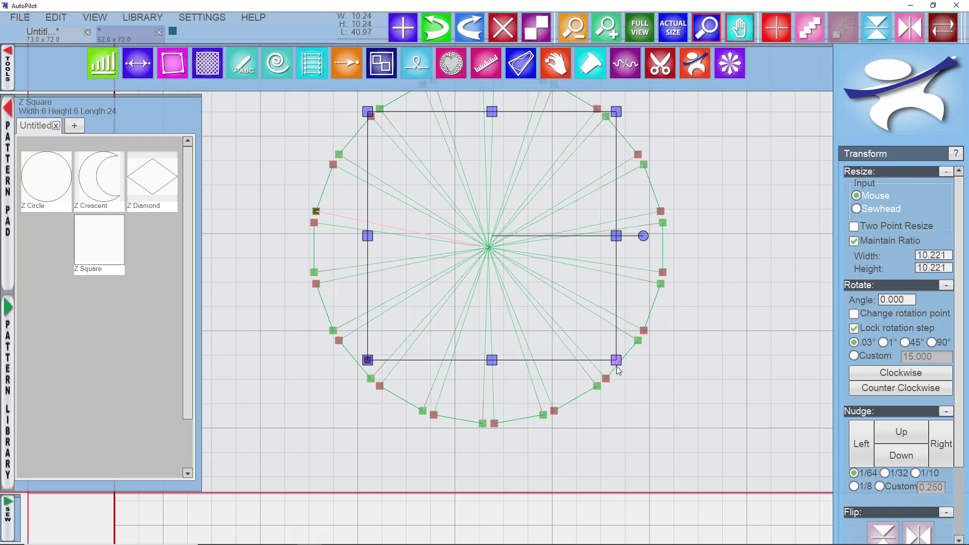
pyautogui.click(493, 241)
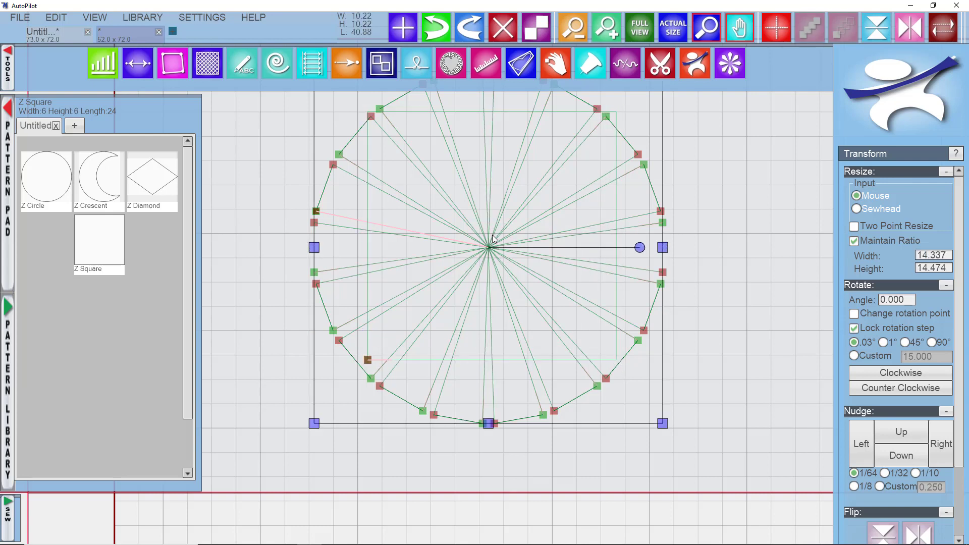
pyautogui.click(612, 360)
pyautogui.moveTo(608, 368); pyautogui.dragTo(608, 370)
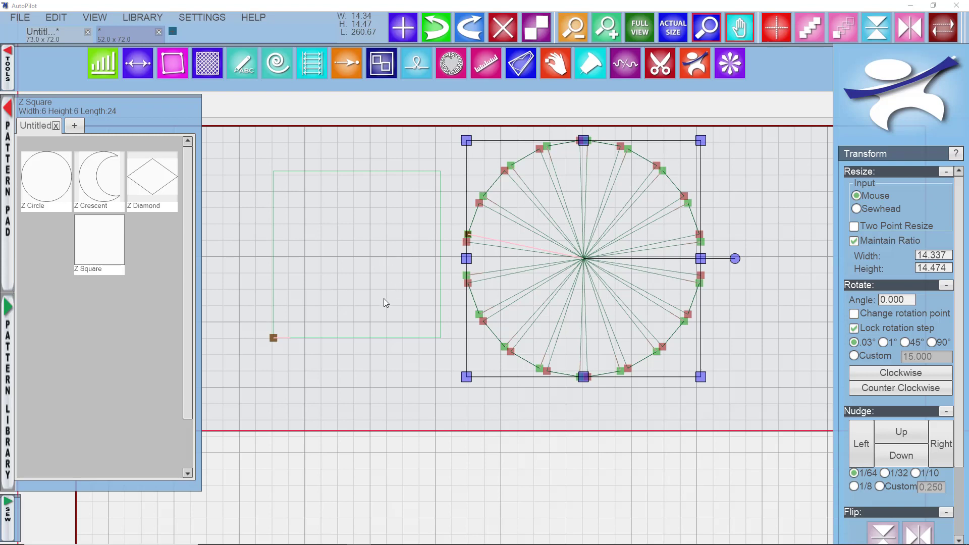
# Step: In Align, choose Point type and set the alignment point at the wreath's centre
pyautogui.click(102, 68)
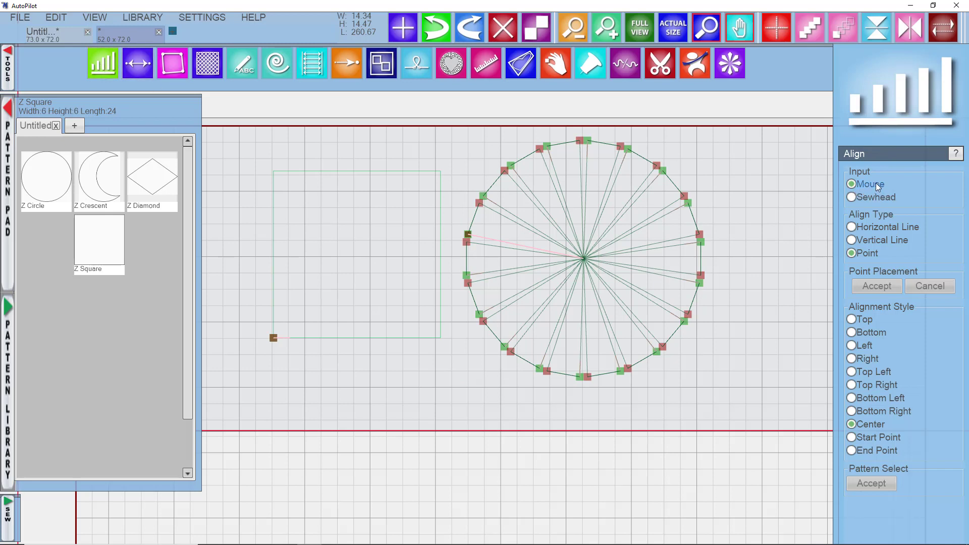
pyautogui.click(852, 239)
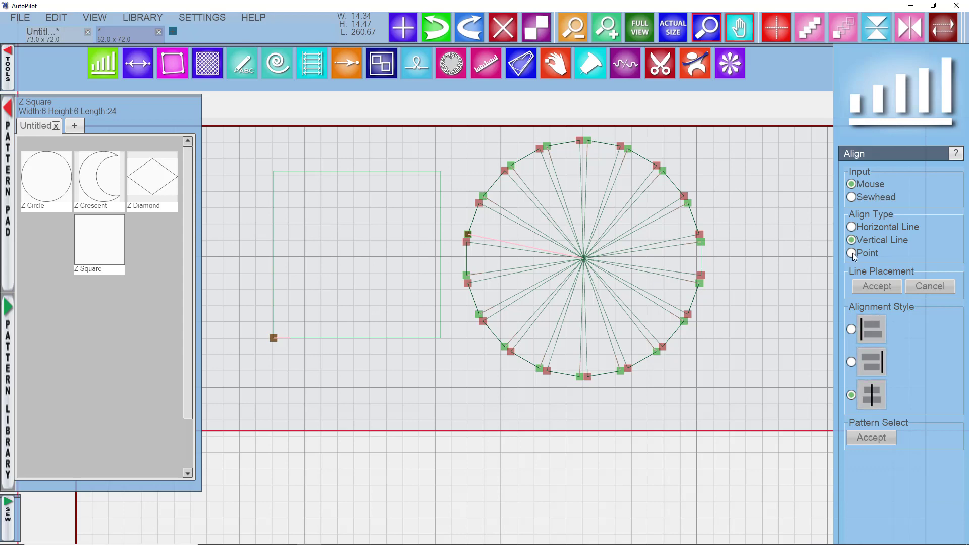
pyautogui.click(851, 254)
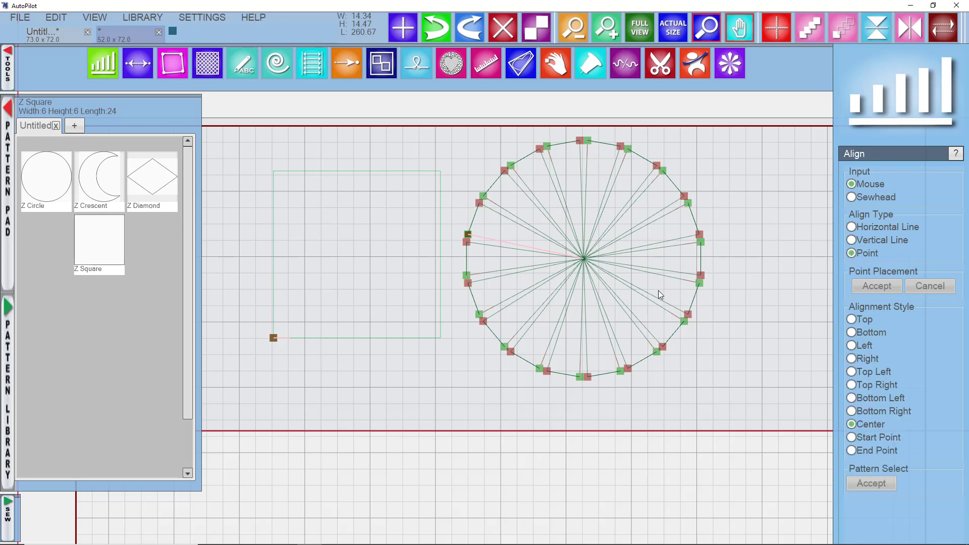
pyautogui.scroll(3, 585, 259)
pyautogui.scroll(2, 584, 260)
pyautogui.click(578, 258)
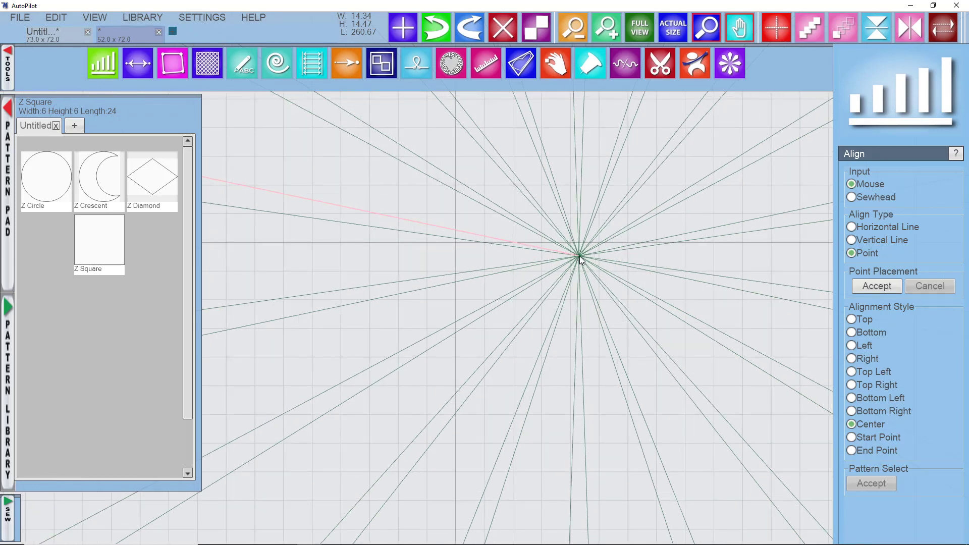
pyautogui.click(873, 286)
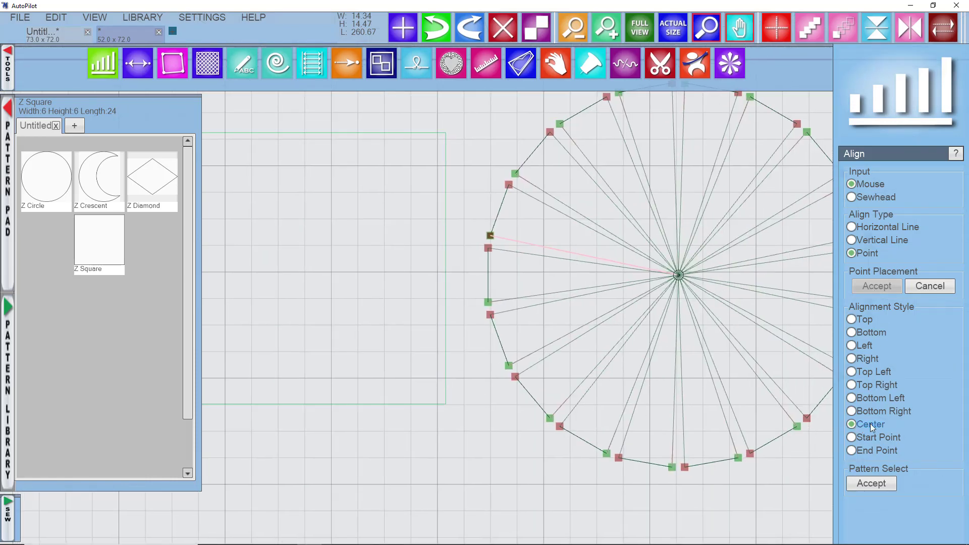
# Step: Centre the Z Square and the wreath on that shared point and accept
pyautogui.click(447, 398)
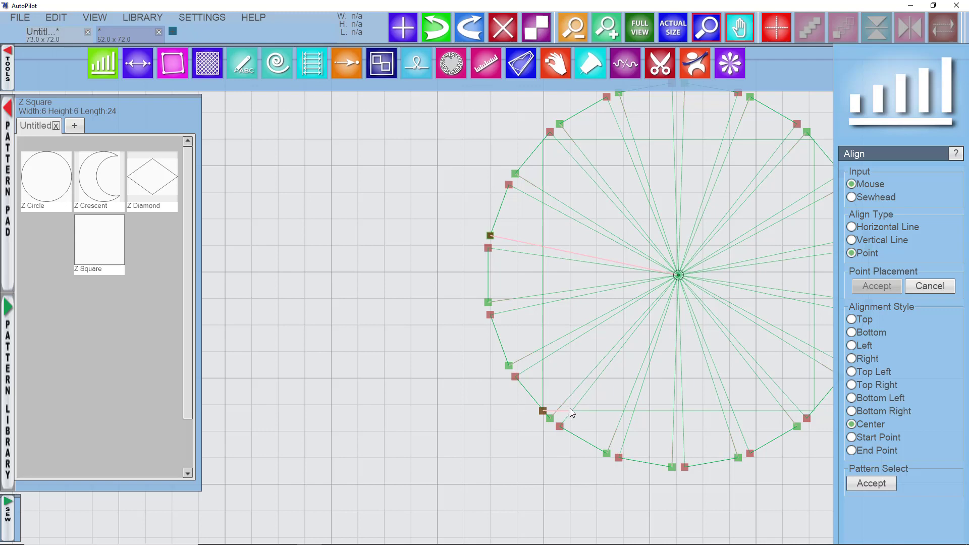
pyautogui.moveTo(680, 416); pyautogui.dragTo(553, 418)
pyautogui.scroll(2, 553, 419)
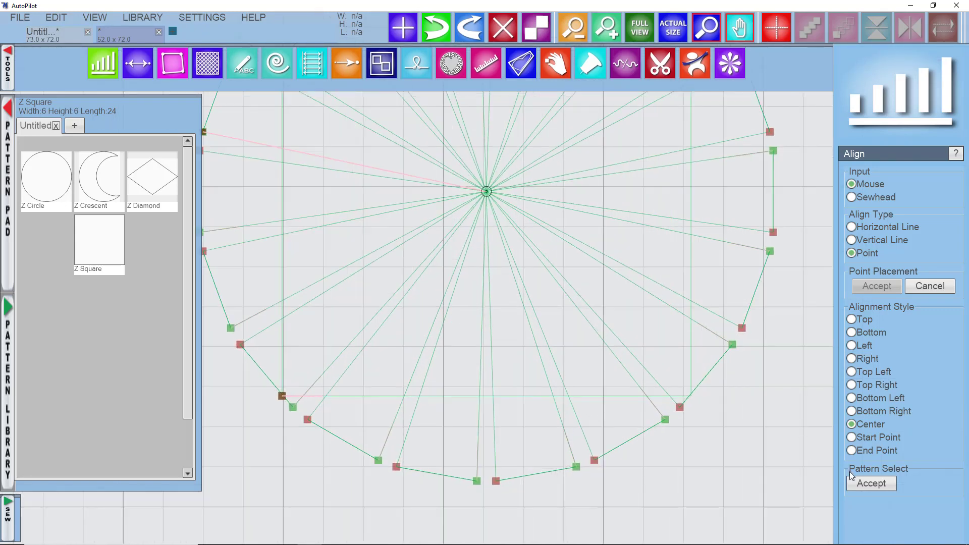
pyautogui.click(872, 484)
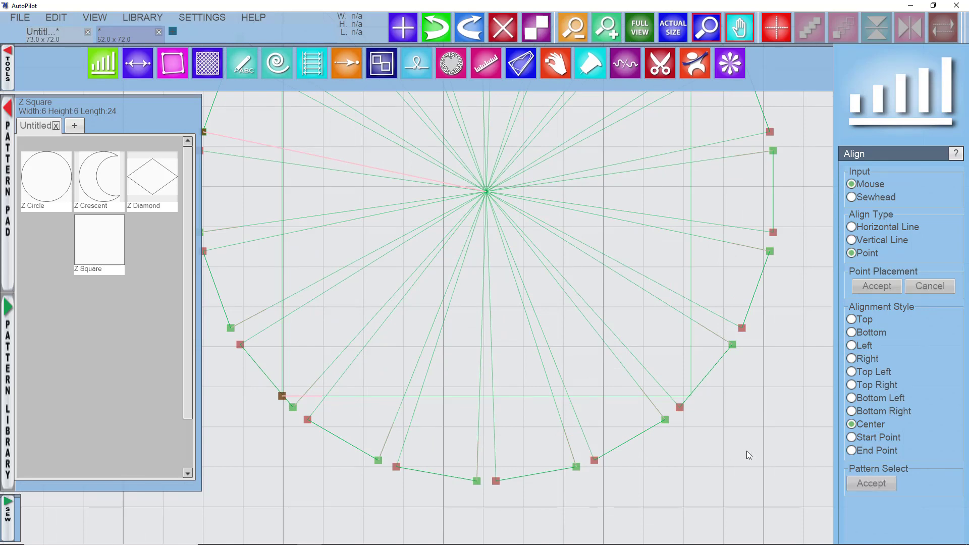
pyautogui.scroll(-2, 740, 438)
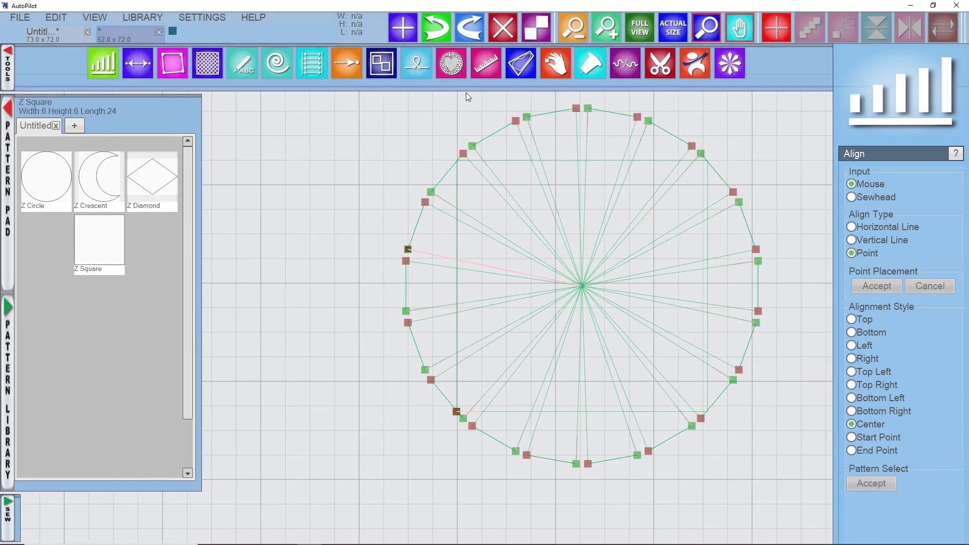
# Step: Build a mask from the Z Square and clip the line wreath with Outside style
pyautogui.click(452, 63)
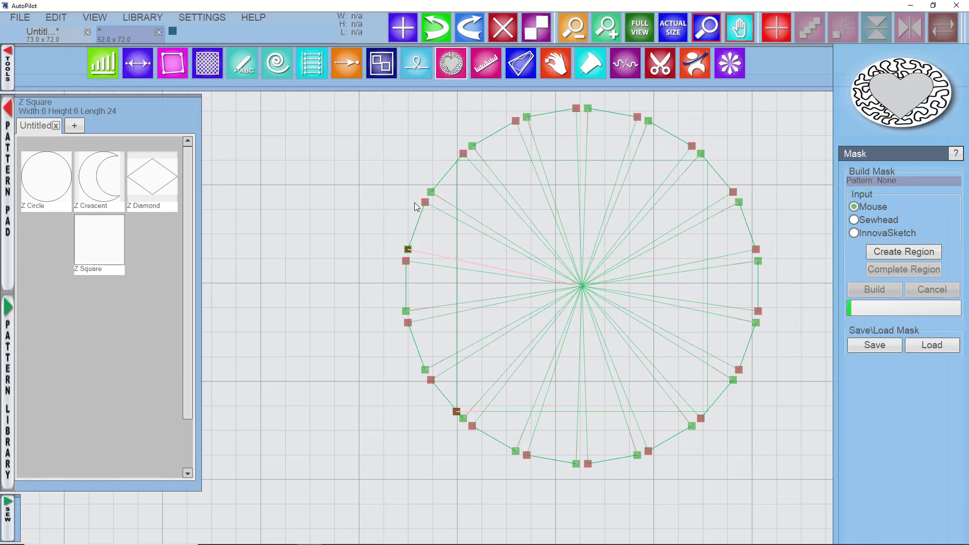
pyautogui.click(457, 245)
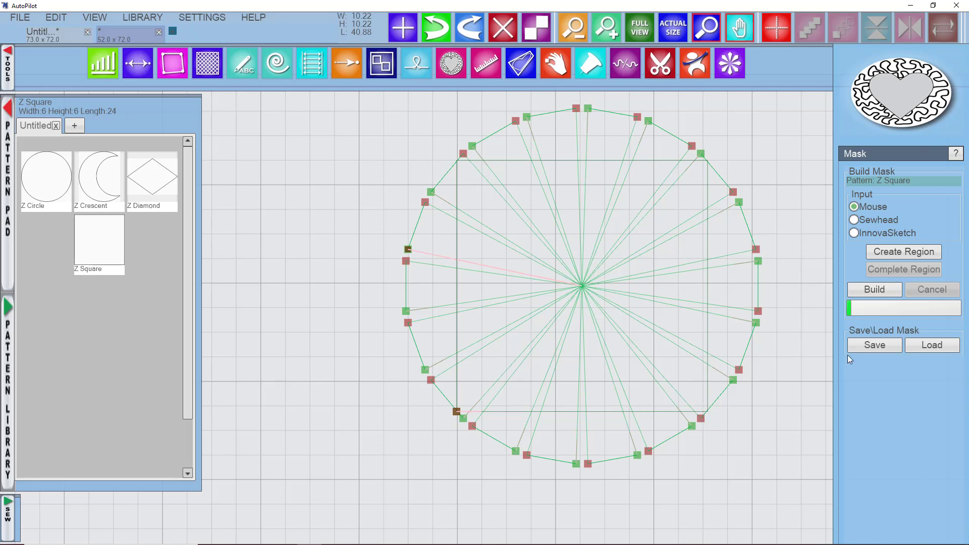
pyautogui.click(870, 289)
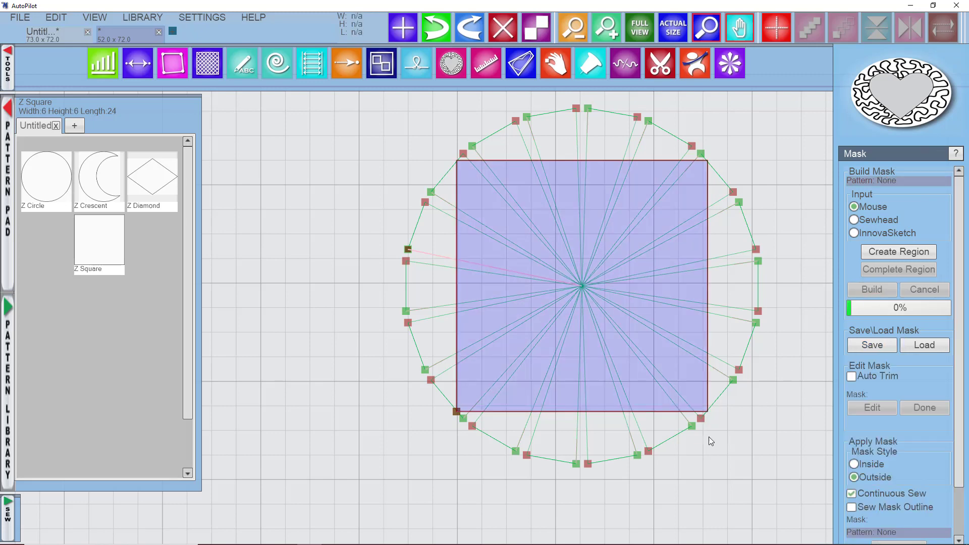
pyautogui.scroll(5, 656, 425)
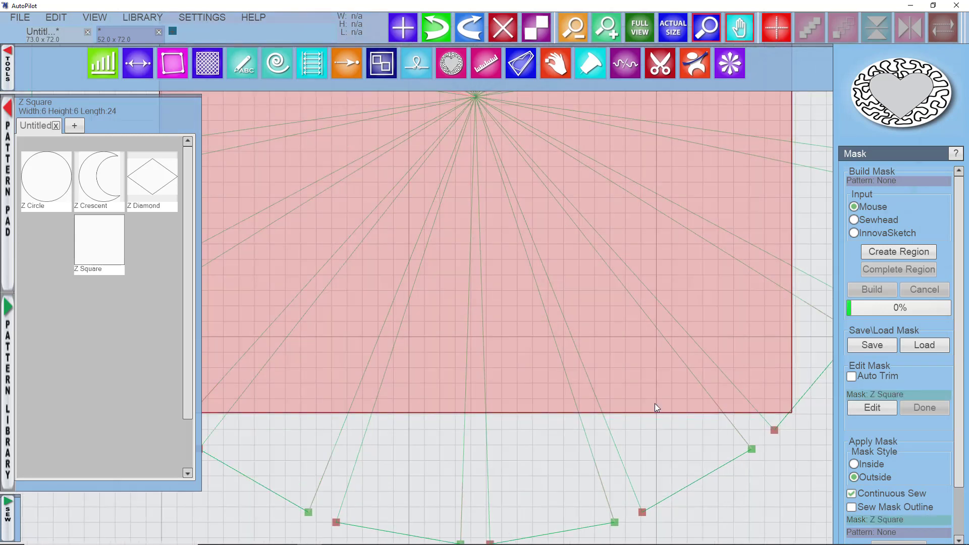
pyautogui.scroll(-5, 656, 442)
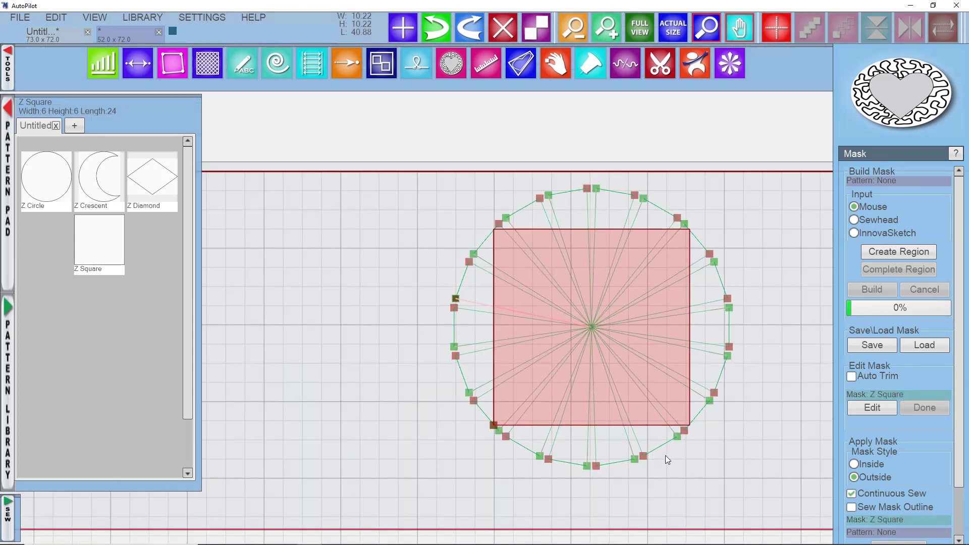
pyautogui.click(656, 447)
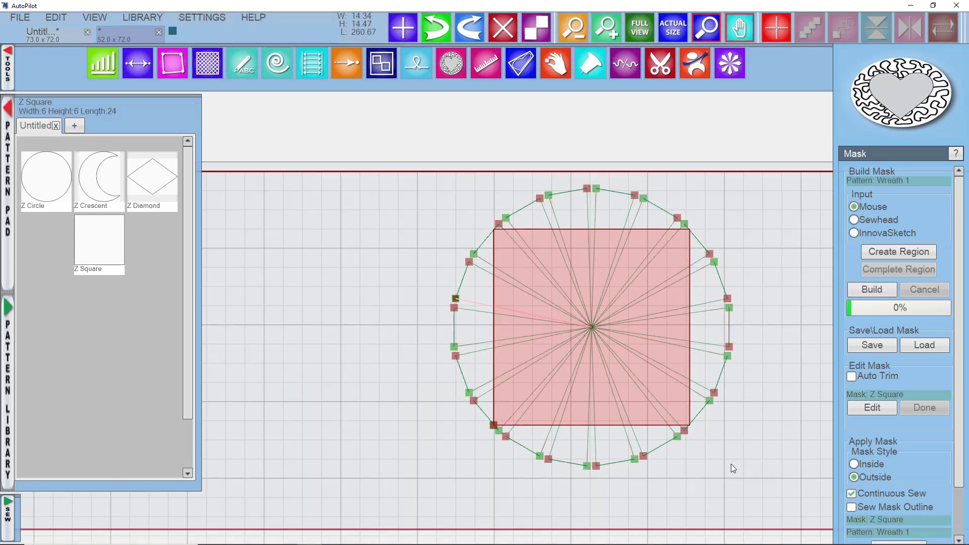
pyautogui.scroll(-2, 901, 449)
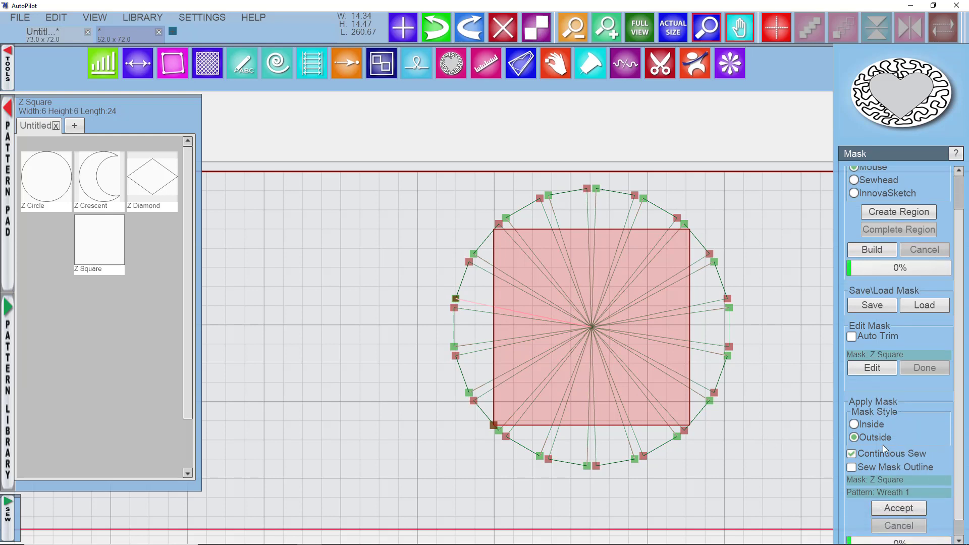
pyautogui.scroll(-1, 918, 451)
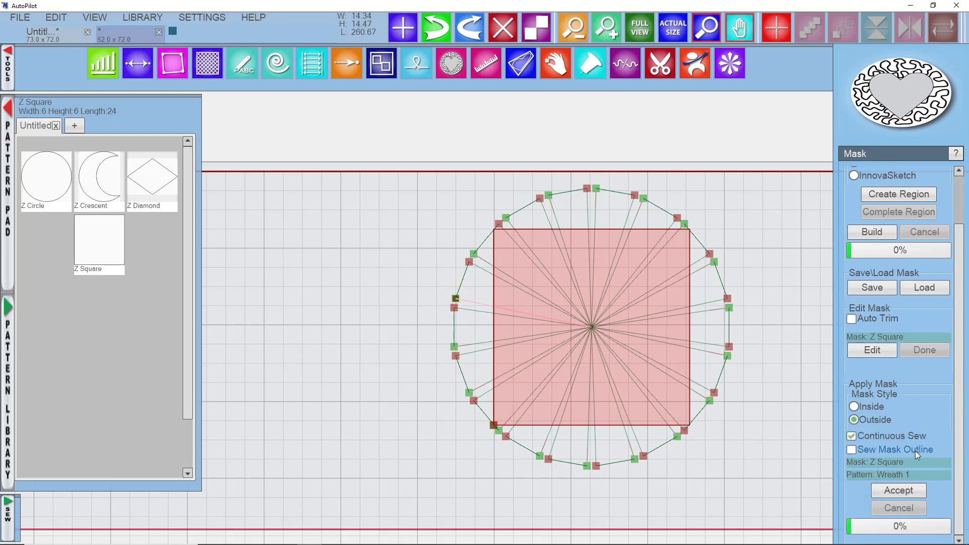
pyautogui.click(895, 487)
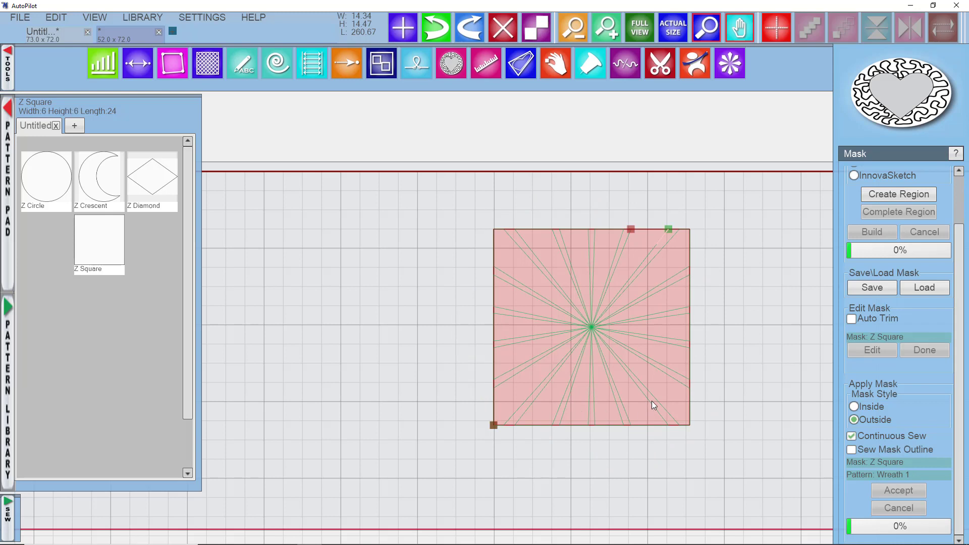
# Step: Move the trimmed line pattern off the square and delete the square mask
pyautogui.moveTo(651, 402); pyautogui.dragTo(423, 384)
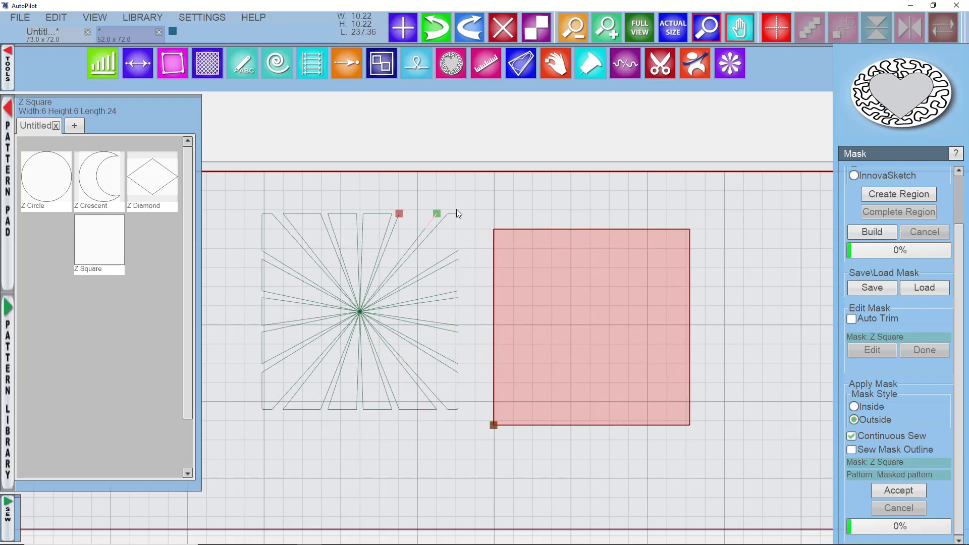
pyautogui.moveTo(610, 357); pyautogui.dragTo(667, 356)
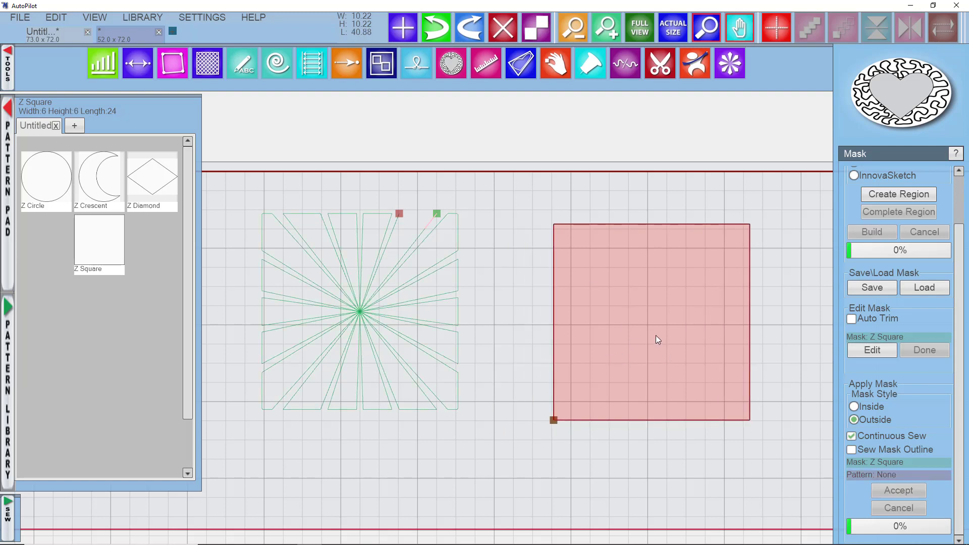
pyautogui.rightClick(582, 239)
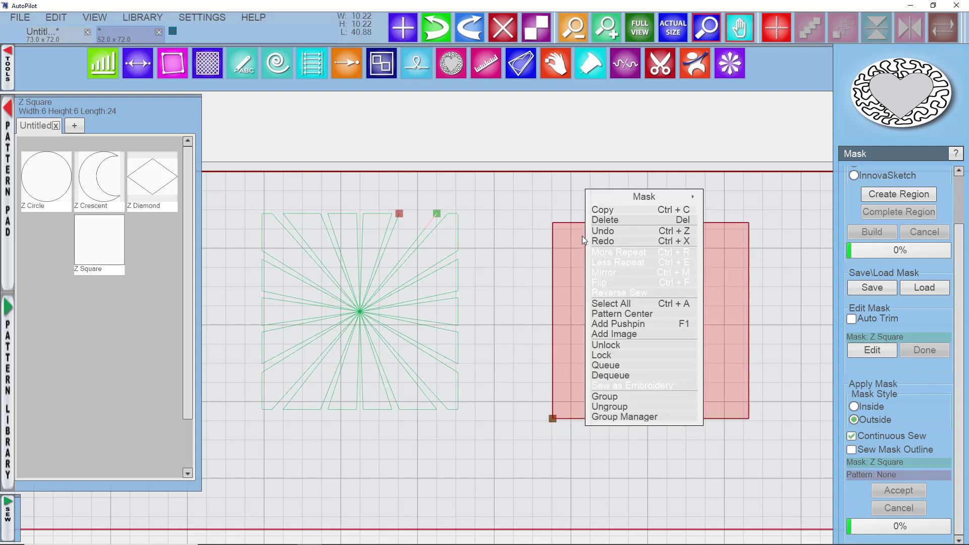
pyautogui.click(617, 221)
pyautogui.click(452, 364)
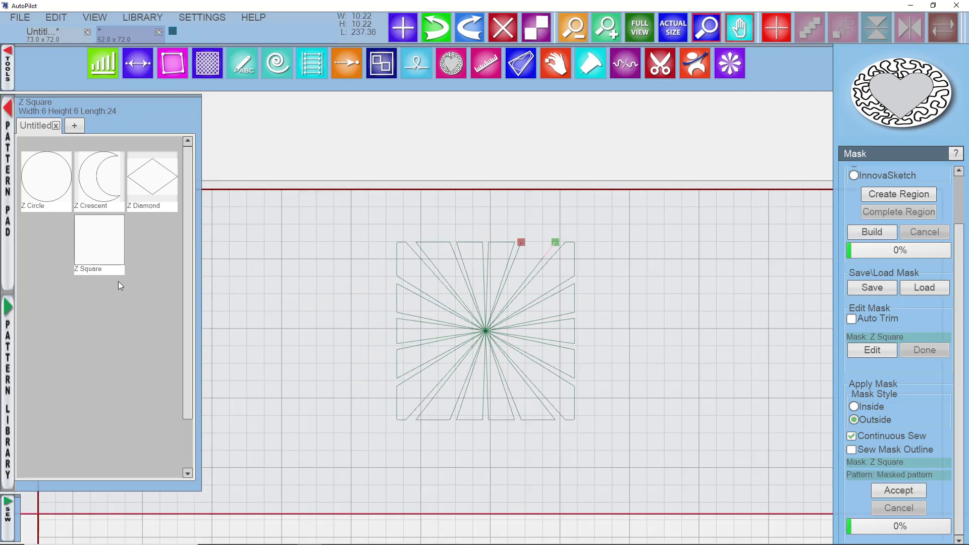
# Step: Add Z Star Blunt2 from the Pattern Library to the pattern pad
pyautogui.click(8, 404)
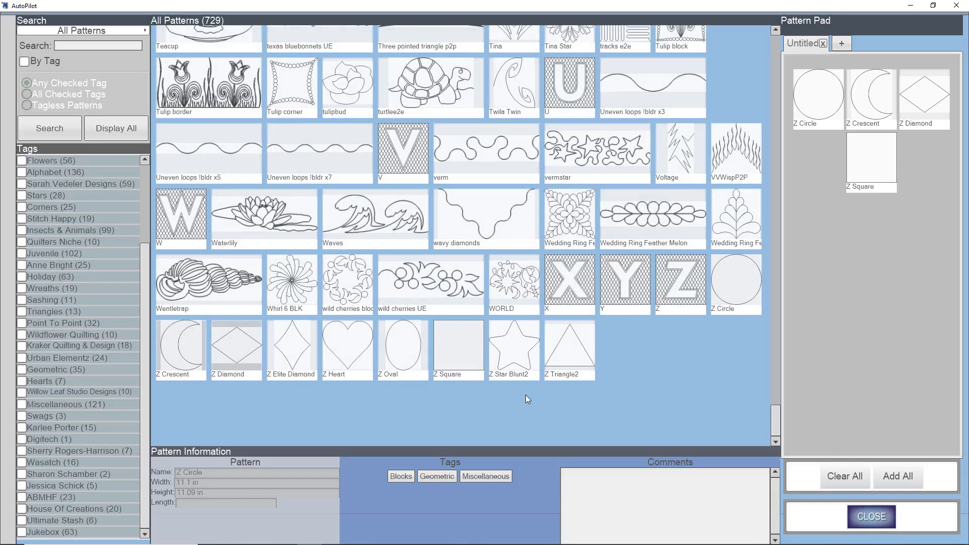
pyautogui.doubleClick(509, 356)
pyautogui.click(879, 518)
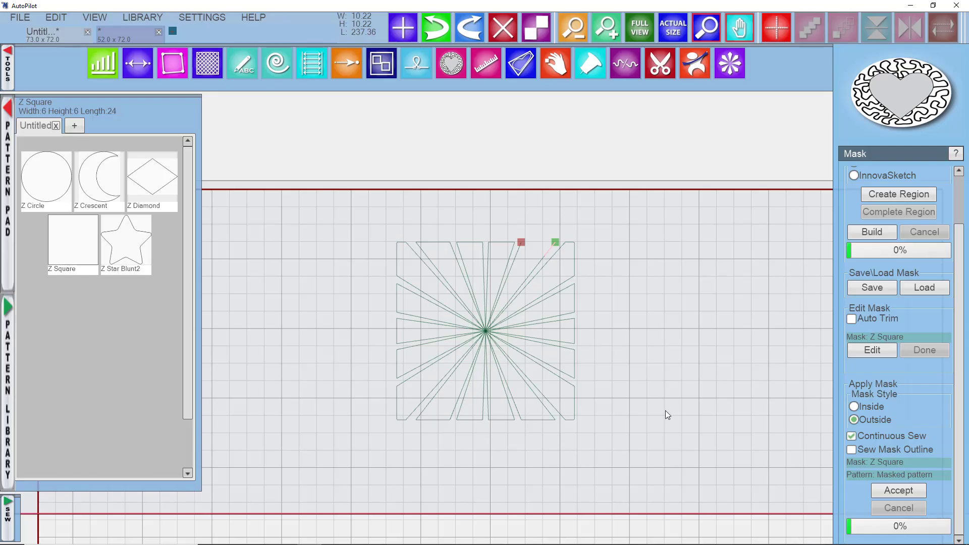
pyautogui.rightClick(483, 308)
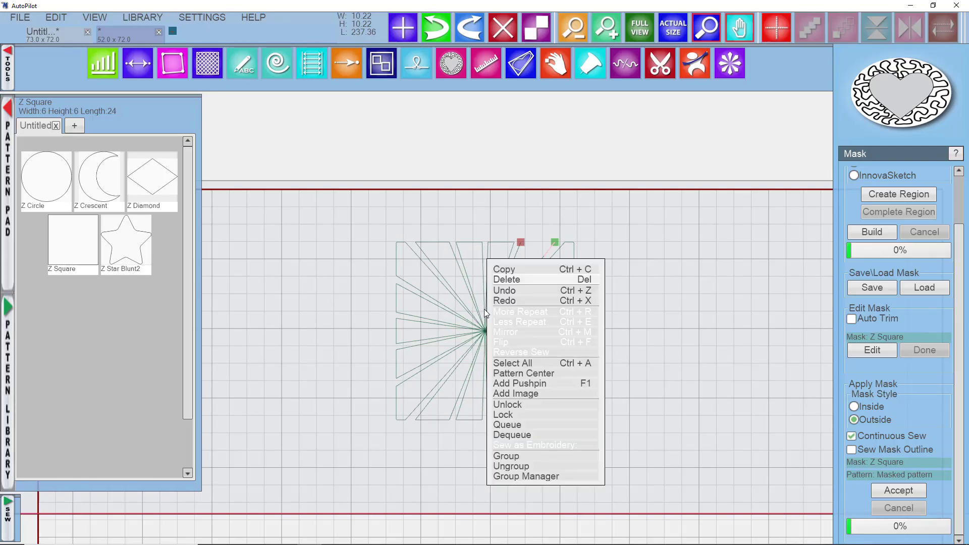
pyautogui.click(431, 319)
# Step: Save the trimmed line pattern to the library as 'Straight line wreath'
pyautogui.click(20, 18)
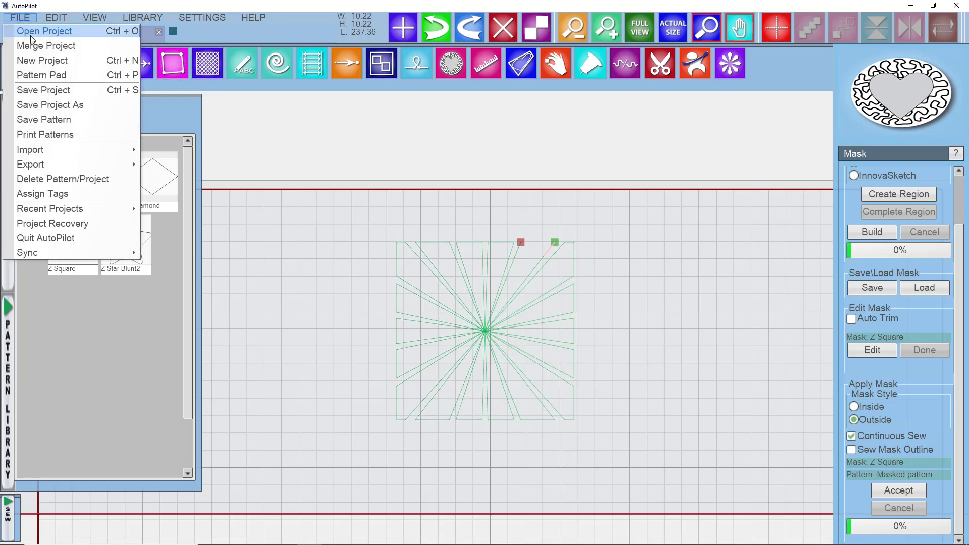
pyautogui.click(77, 119)
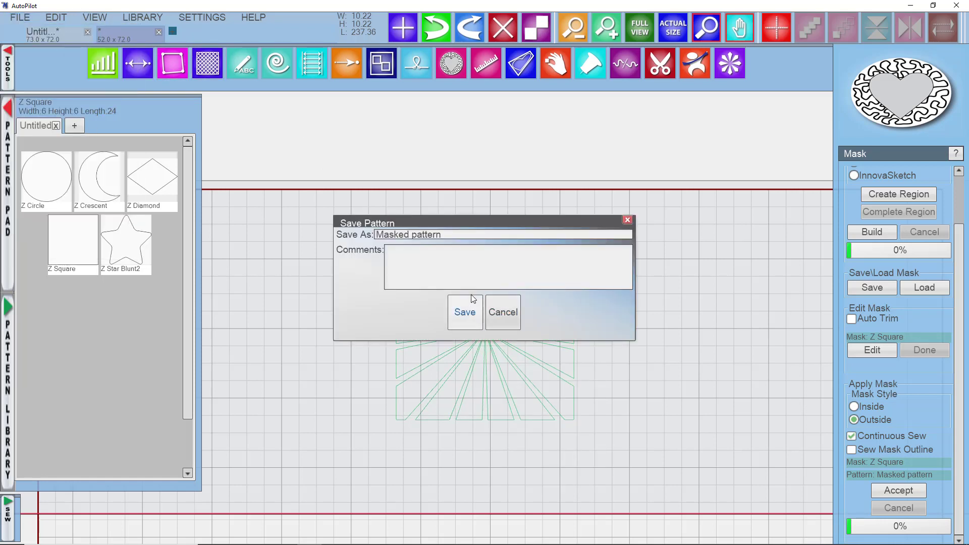
pyautogui.doubleClick(444, 234)
pyautogui.moveTo(395, 235); pyautogui.dragTo(364, 232)
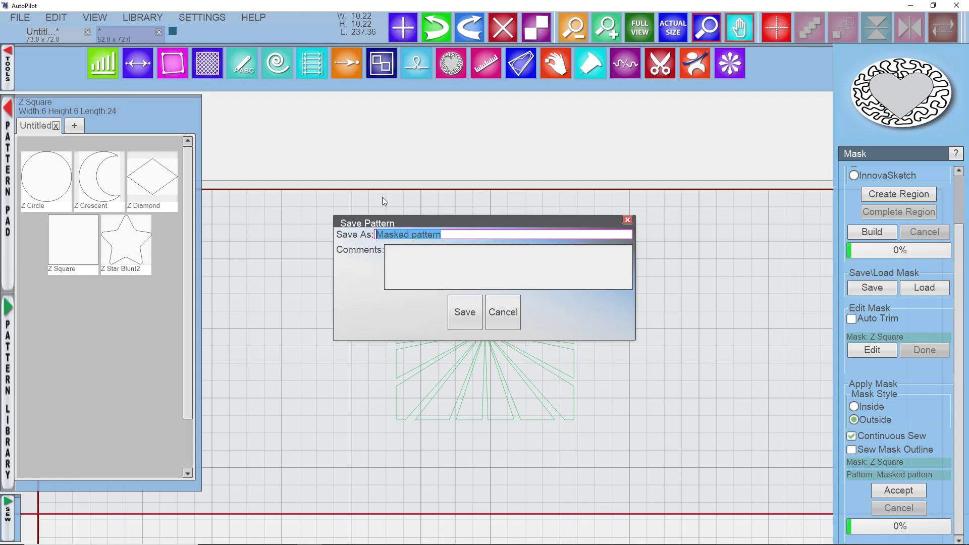
pyautogui.write('Straight ')
pyautogui.write('line and')
pyautogui.press('BackSpace')
pyautogui.press('BackSpace')
pyautogui.write('r')
pyautogui.press('BackSpace')
pyautogui.press('BackSpace')
pyautogui.write('wreath')
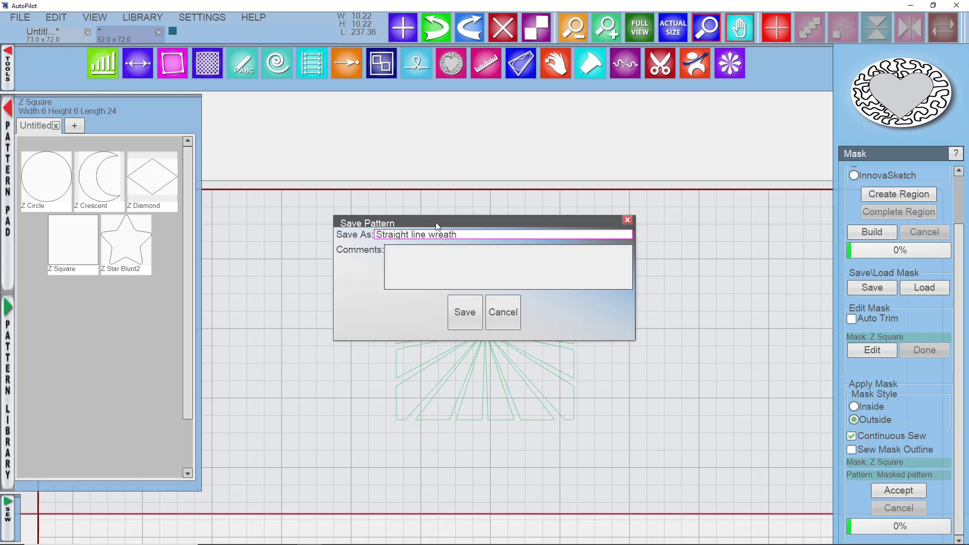
pyautogui.click(465, 321)
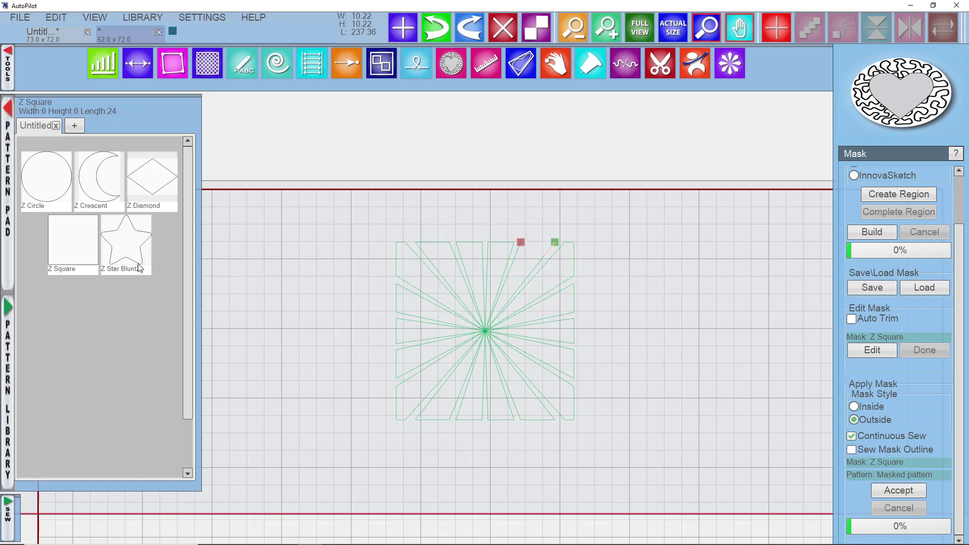
# Step: Place Z Star Blunt2 over the line pattern and build an Inside-style mask from it
pyautogui.moveTo(130, 255); pyautogui.dragTo(517, 358)
pyautogui.click(505, 285)
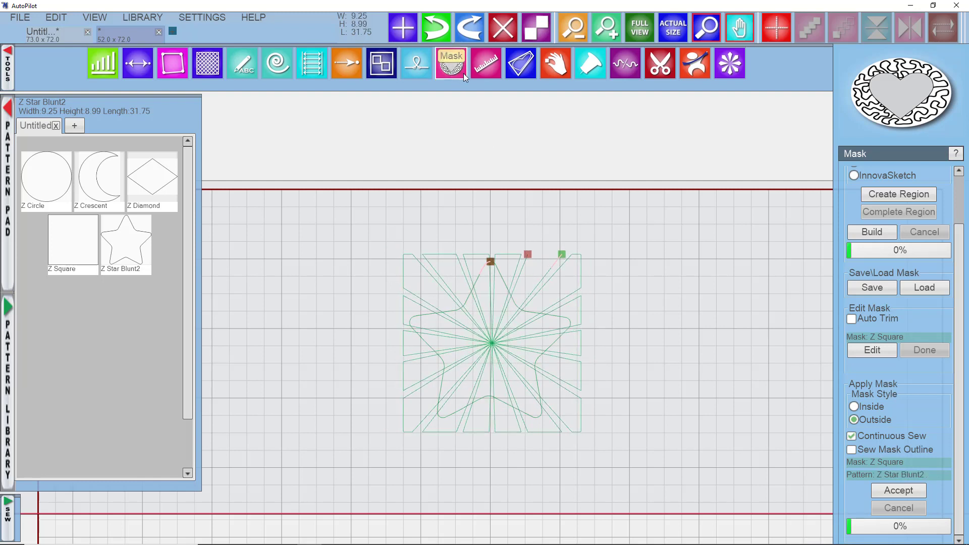
pyautogui.click(873, 234)
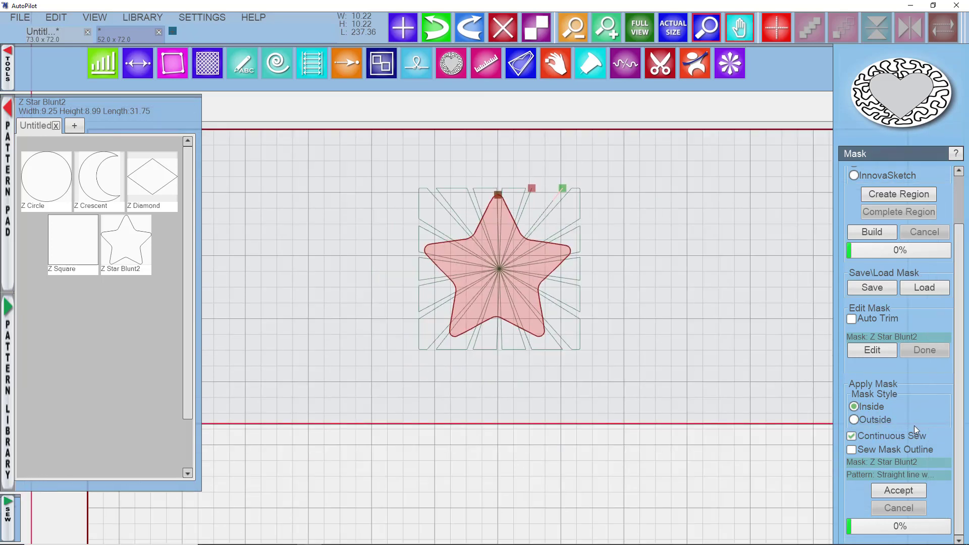
pyautogui.click(894, 489)
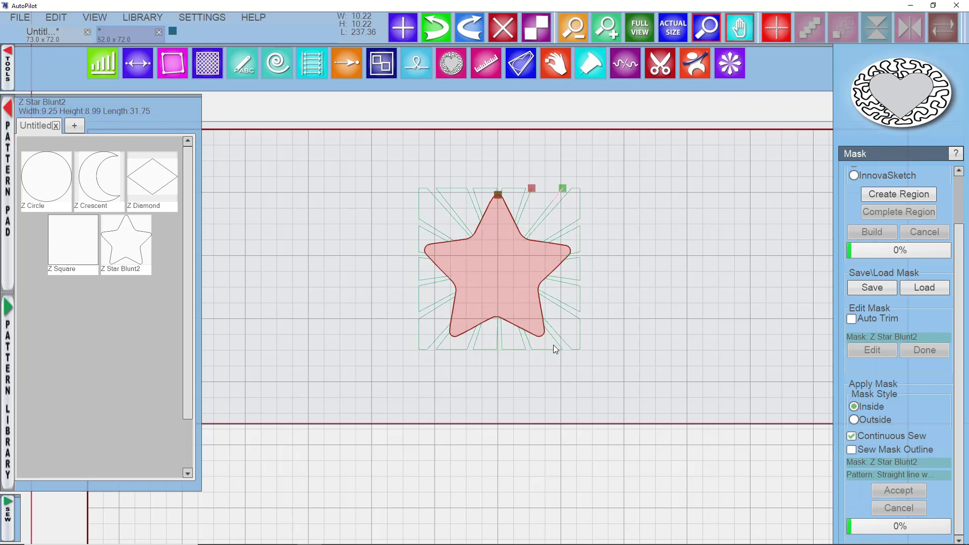
pyautogui.scroll(3, 531, 355)
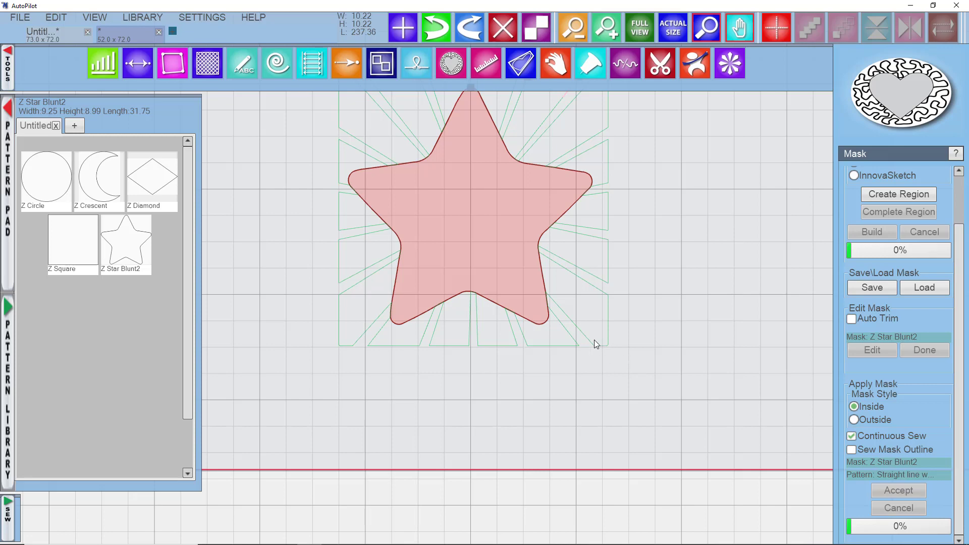
pyautogui.scroll(-5, 672, 399)
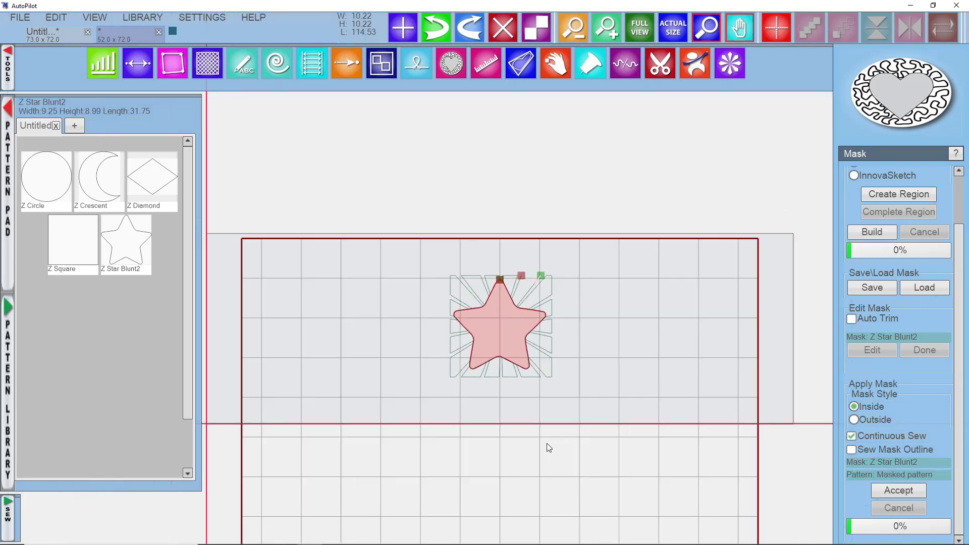
pyautogui.scroll(-2, 549, 449)
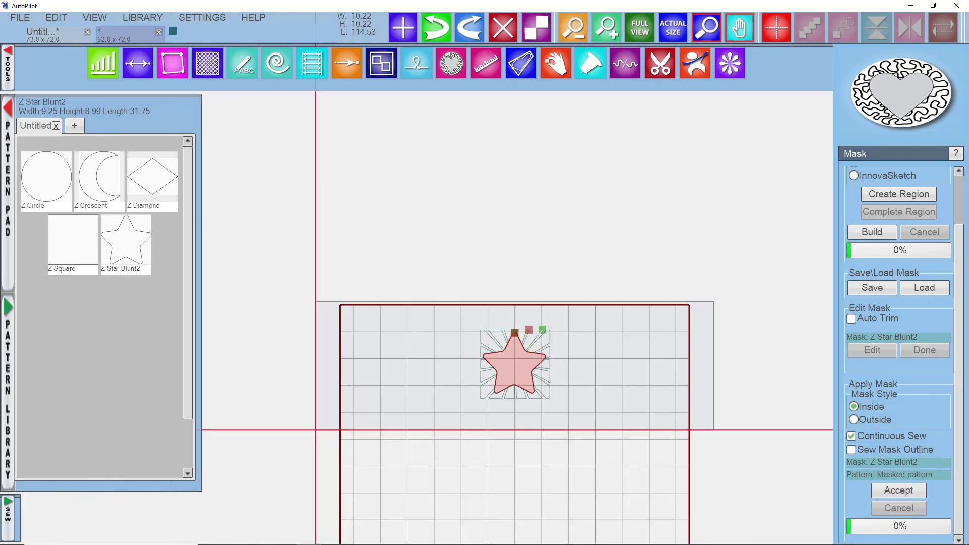
# Step: Run a sewing preview of the star-masked line pattern and watch the stitch path
pyautogui.click(9, 522)
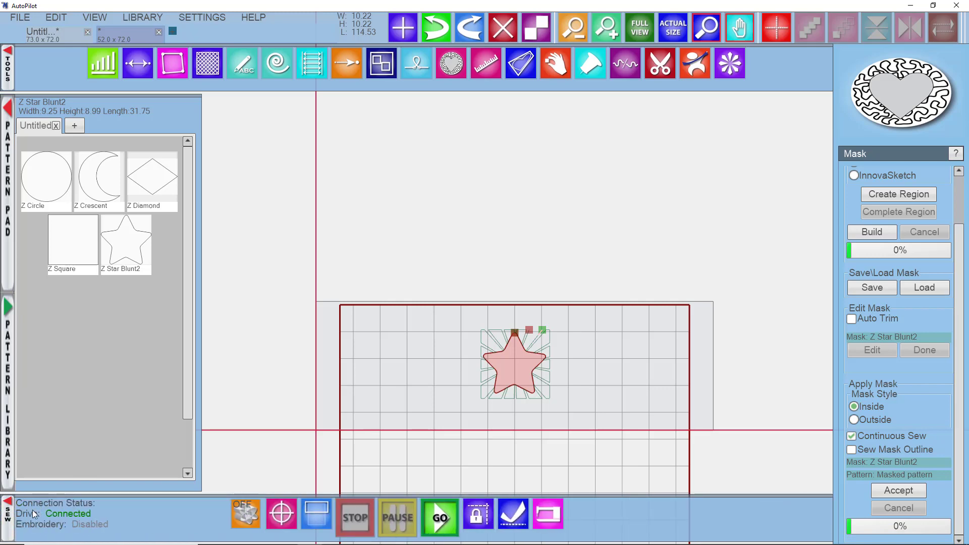
pyautogui.click(548, 514)
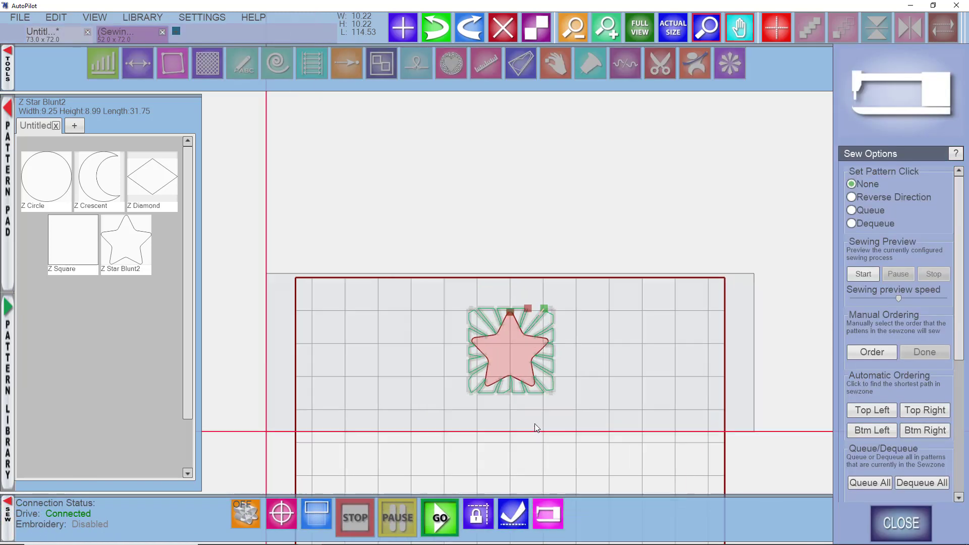
pyautogui.scroll(5, 536, 425)
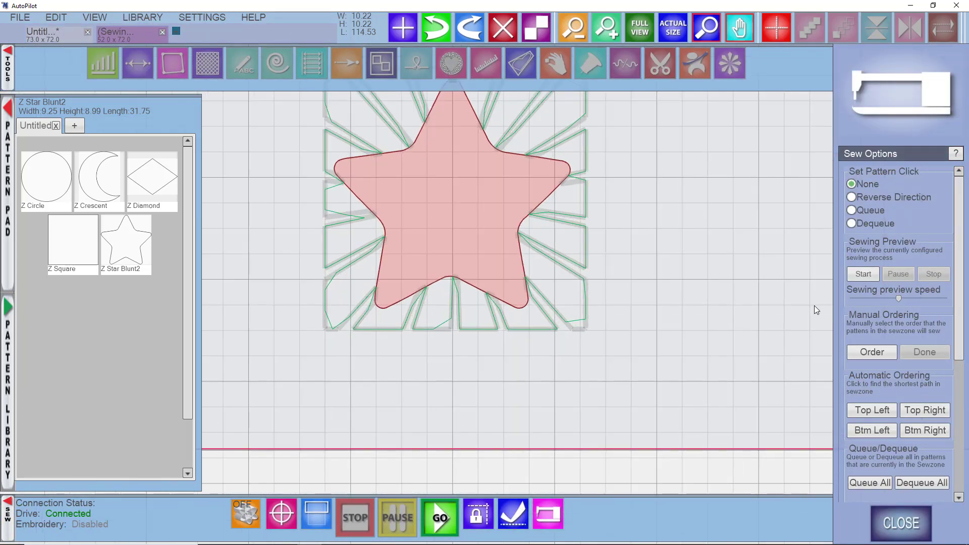
pyautogui.click(863, 274)
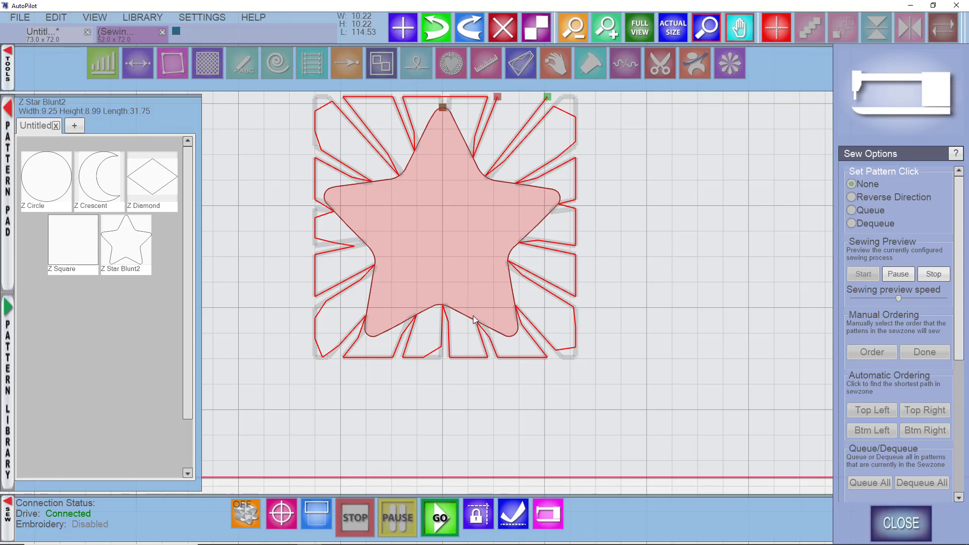
pyautogui.scroll(5, 471, 371)
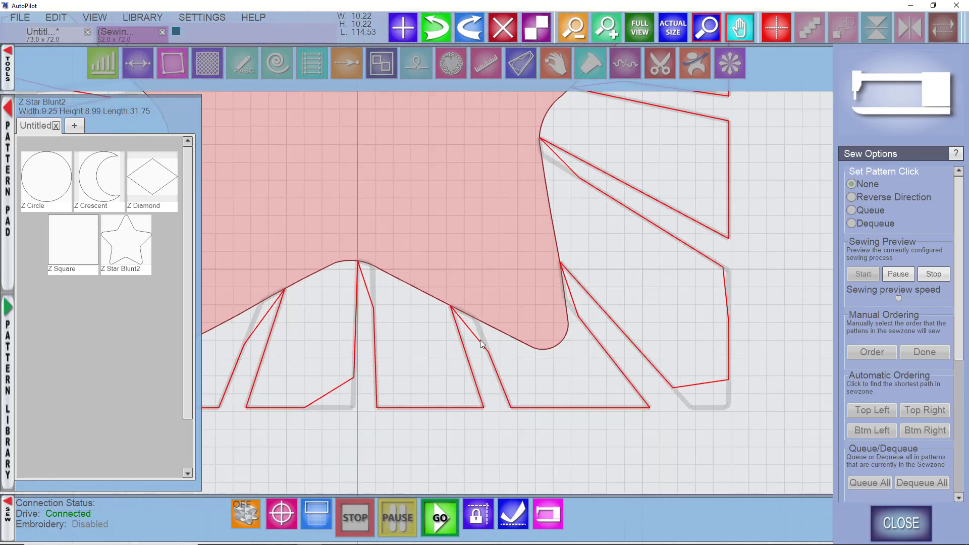
pyautogui.scroll(-4, 600, 409)
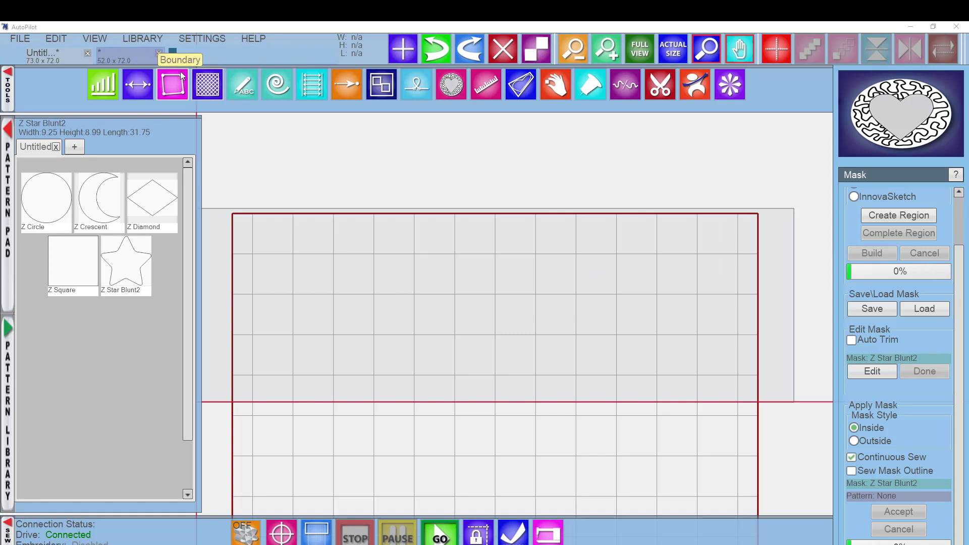
# Step: Set the drawing Segment Type to Arc
pyautogui.click(238, 91)
pyautogui.scroll(-1, 878, 483)
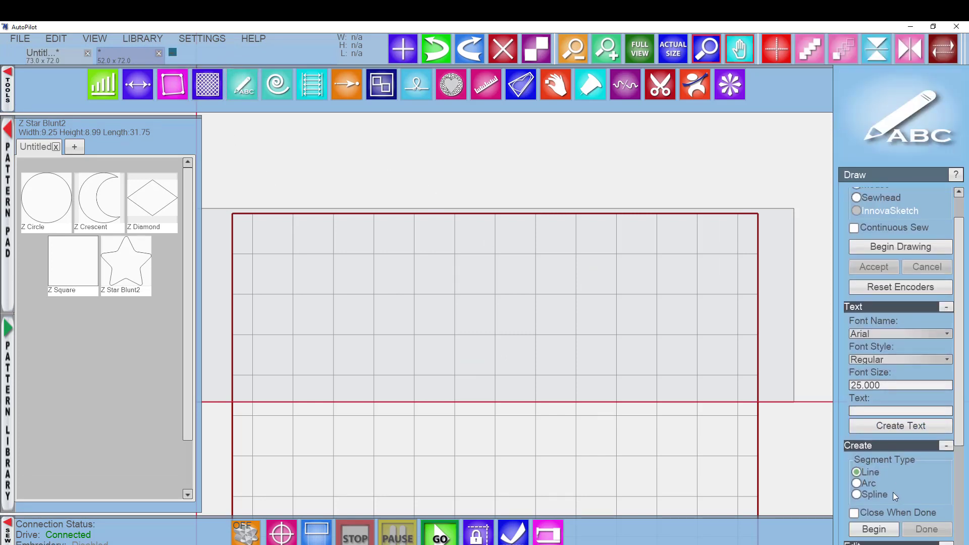
pyautogui.click(879, 482)
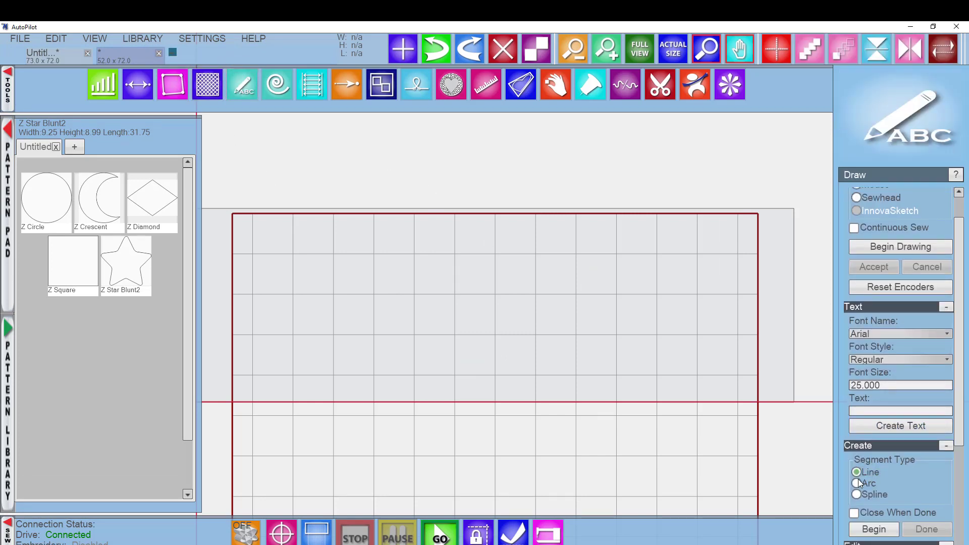
pyautogui.click(214, 40)
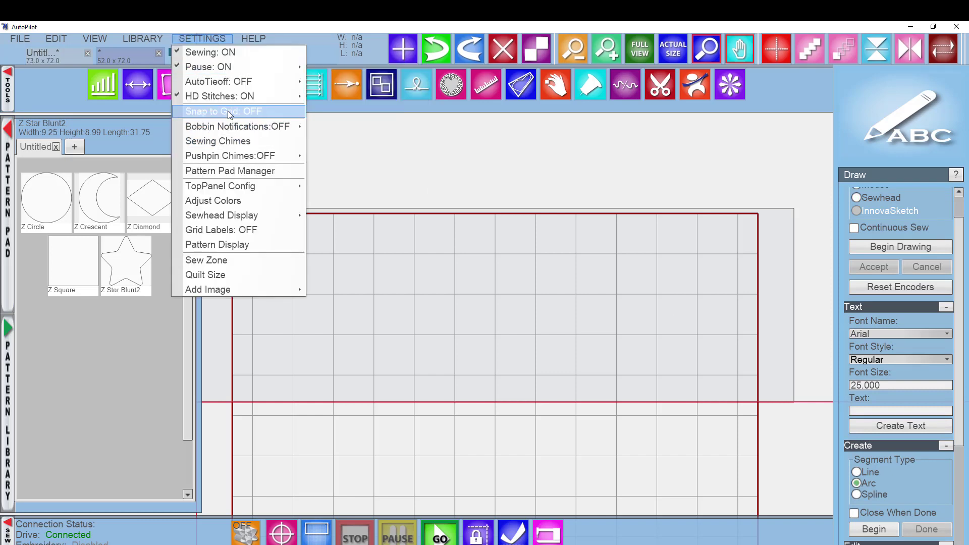
pyautogui.click(873, 529)
# Step: Draw a pointed petal of two mirrored arcs, about 2 wide by 8 high
pyautogui.click(874, 529)
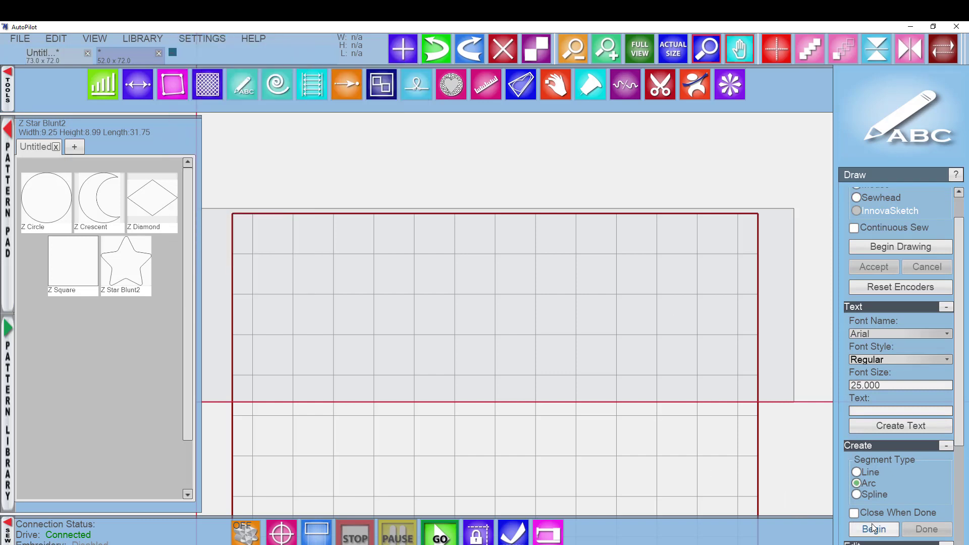
pyautogui.click(465, 294)
pyautogui.scroll(1, 460, 301)
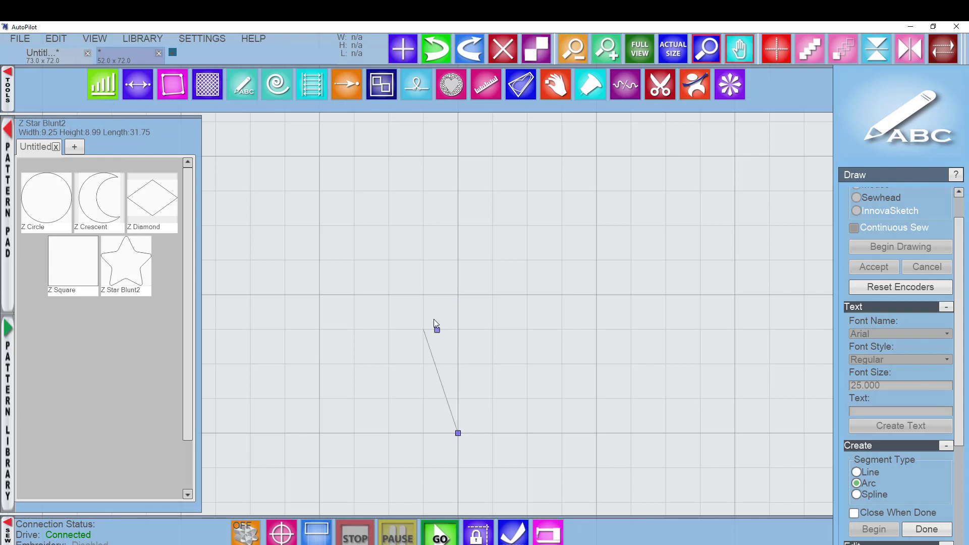
pyautogui.click(465, 244)
pyautogui.click(424, 297)
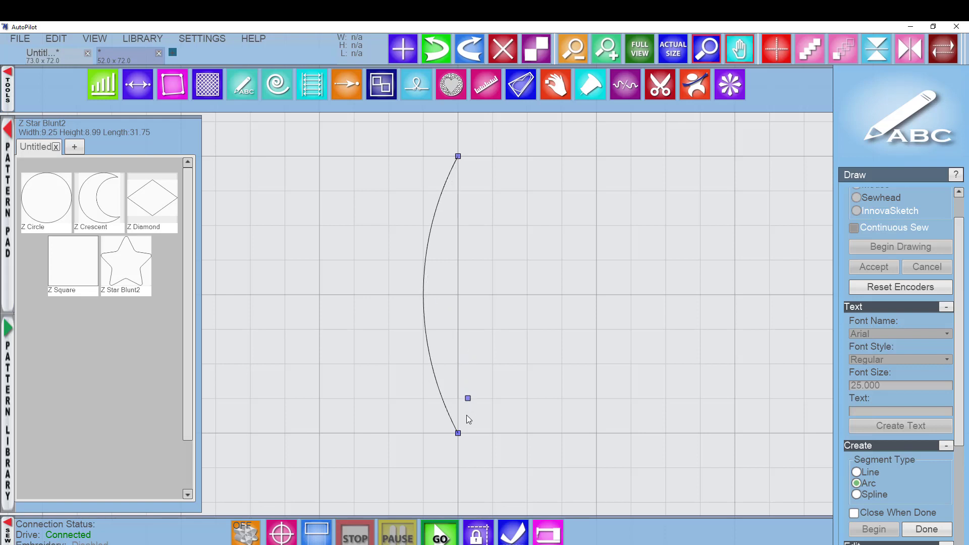
pyautogui.click(458, 433)
pyautogui.click(492, 294)
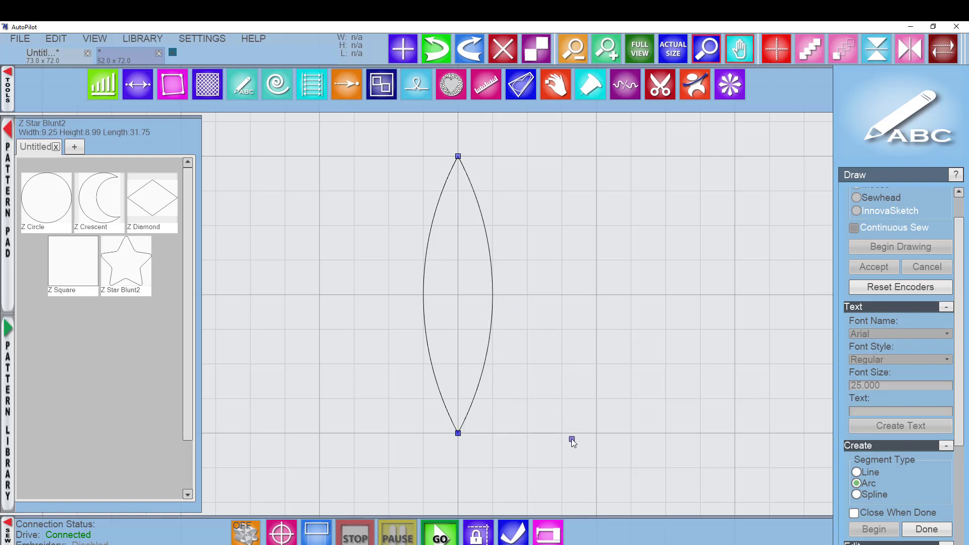
pyautogui.rightClick(570, 419)
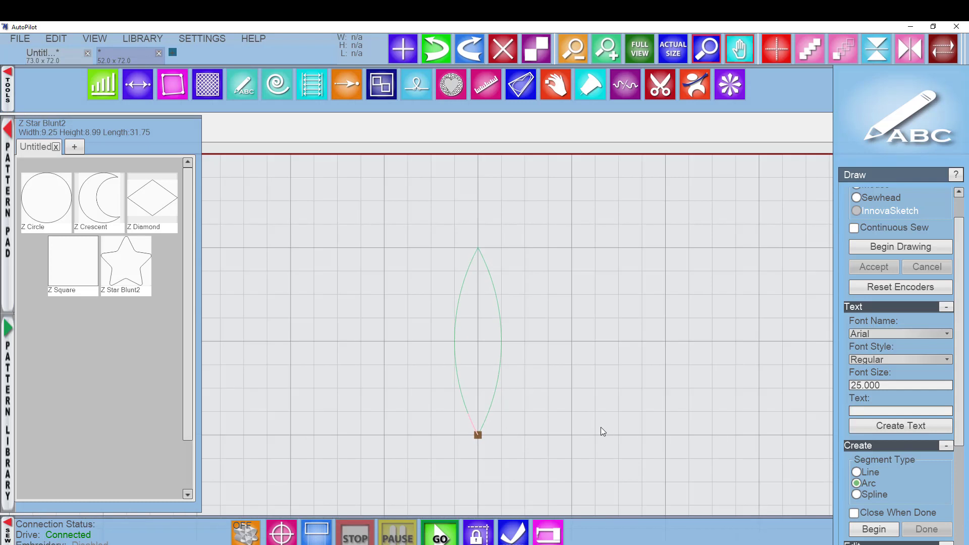
pyautogui.click(445, 368)
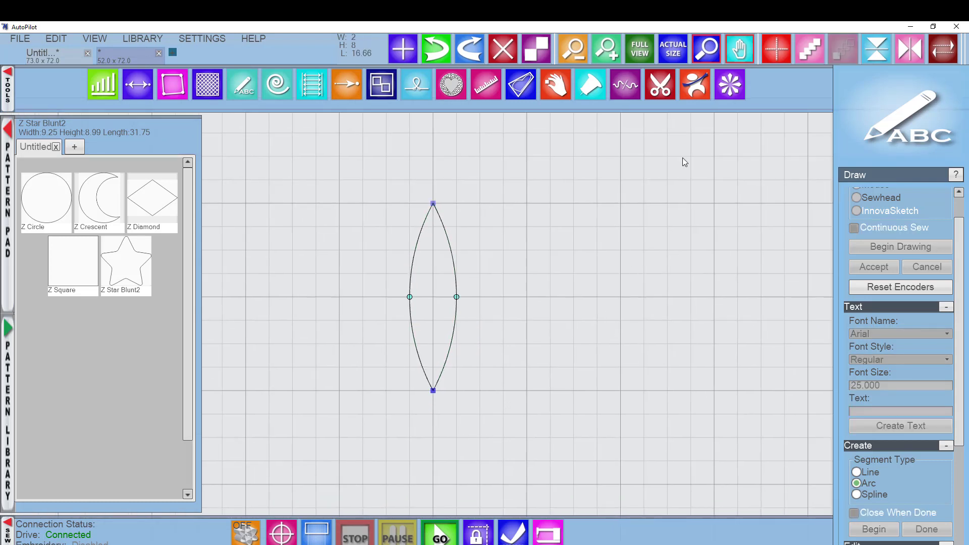
# Step: Wreath the petal 18 times at 10 degrees around its bottom point, with Link Patterns on
pyautogui.click(730, 84)
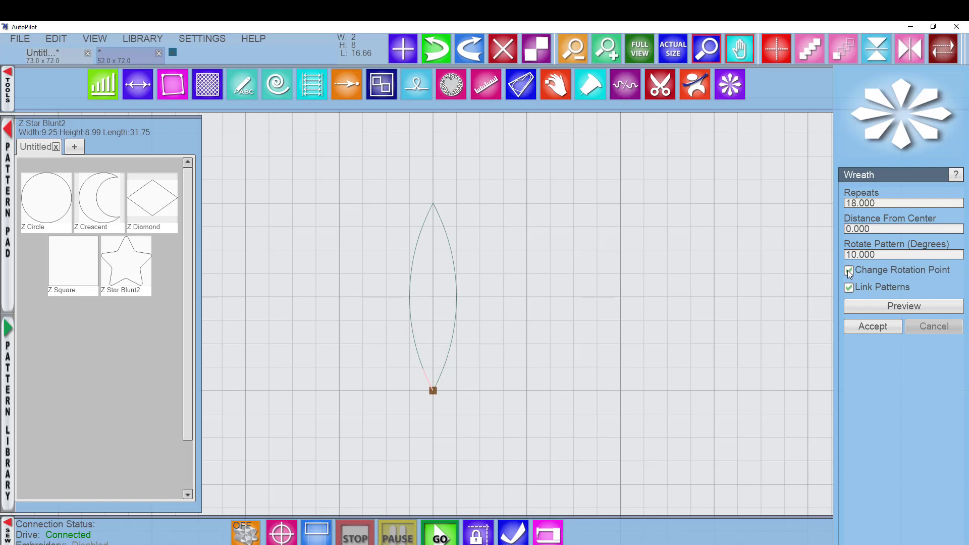
pyautogui.click(434, 394)
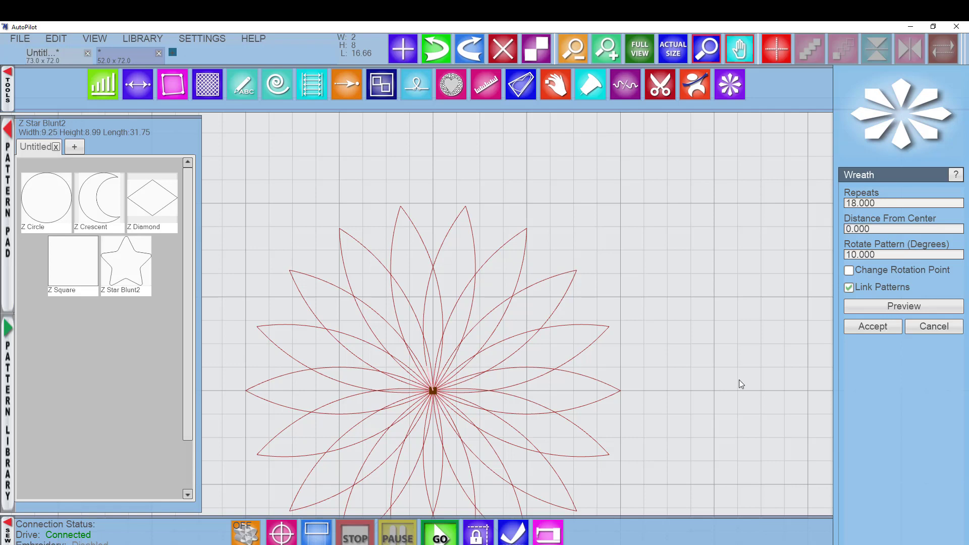
pyautogui.click(866, 328)
pyautogui.scroll(-2, 651, 427)
pyautogui.moveTo(651, 427); pyautogui.dragTo(634, 337)
pyautogui.moveTo(523, 358); pyautogui.dragTo(549, 317)
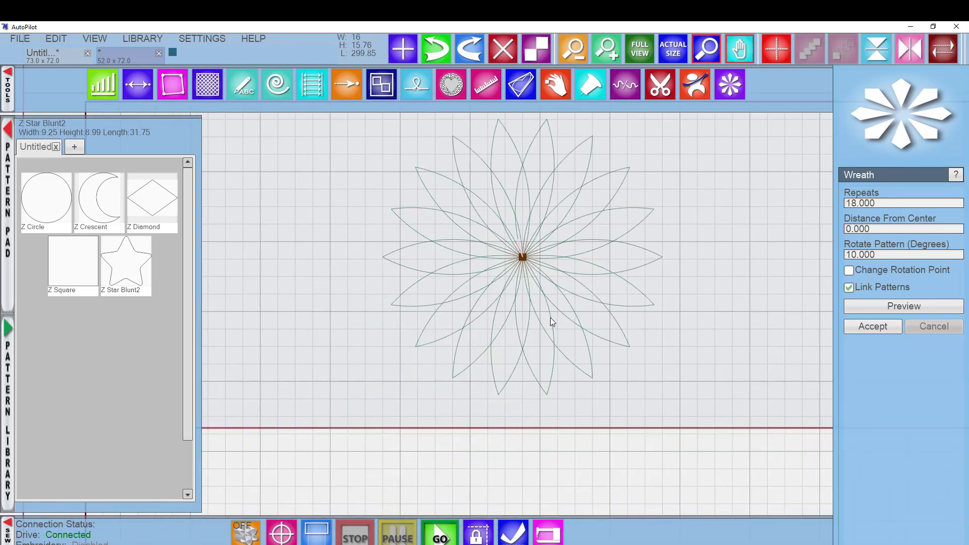
pyautogui.scroll(2, 518, 252)
pyautogui.scroll(2, 518, 252)
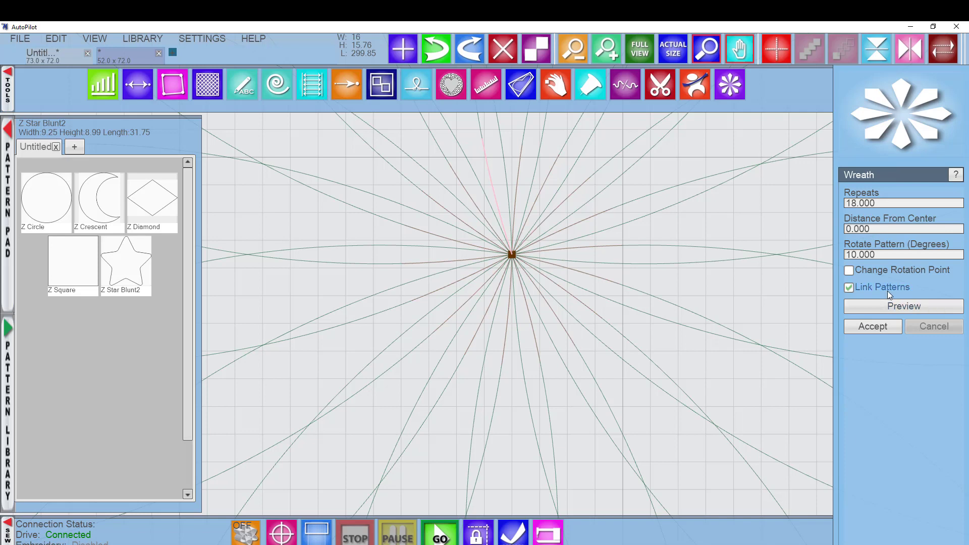
pyautogui.scroll(-1, 537, 378)
pyautogui.scroll(-5, 537, 377)
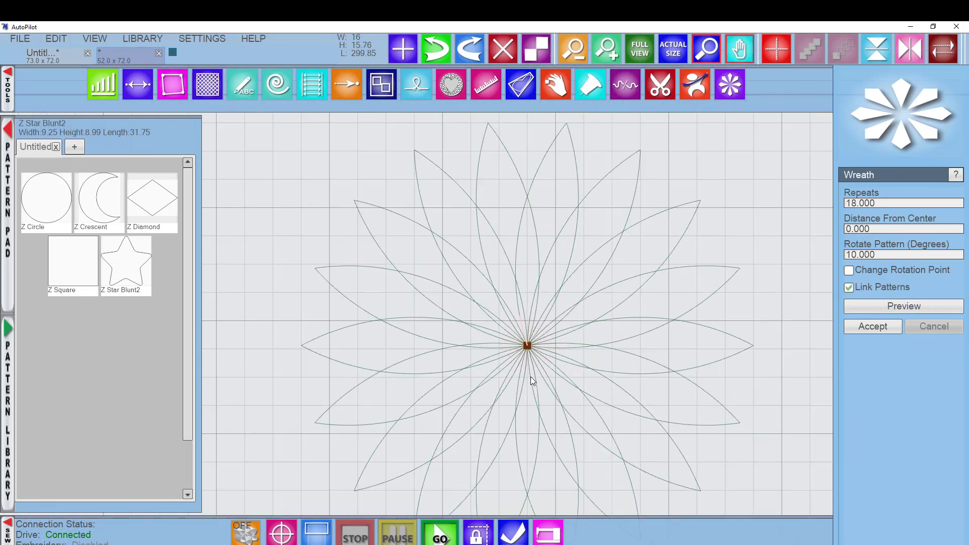
pyautogui.moveTo(519, 422); pyautogui.dragTo(486, 395)
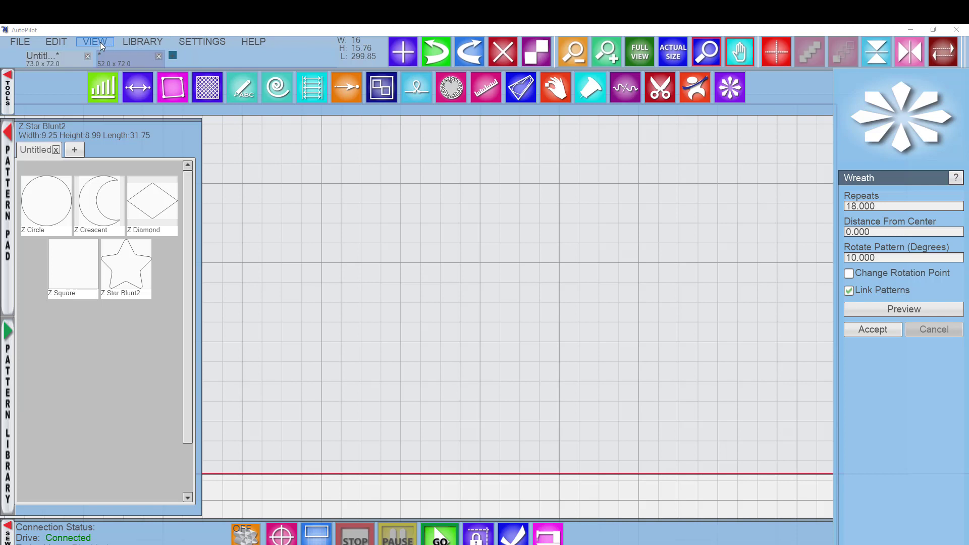
# Step: Draw one shallow upward arc, about 15.95 wide by 1.04 high
pyautogui.click(243, 90)
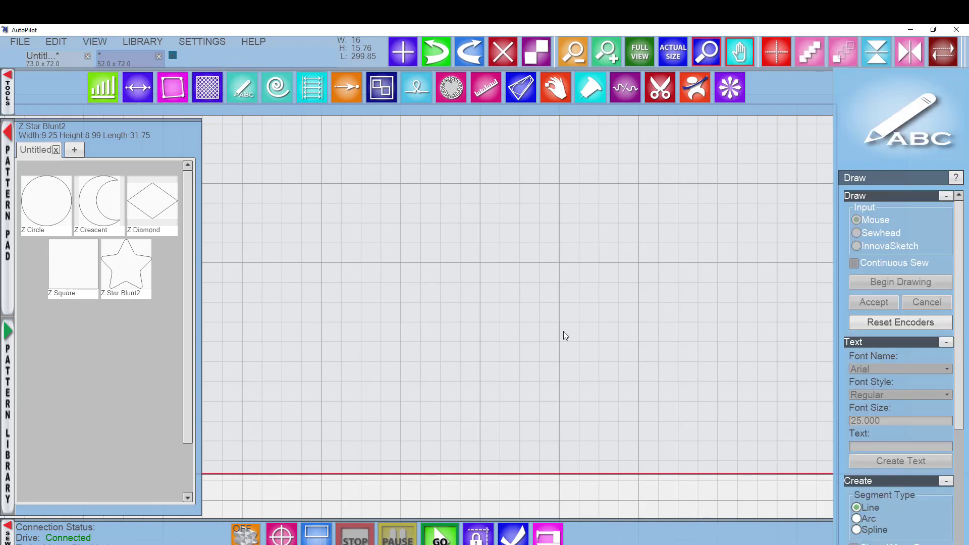
pyautogui.click(857, 519)
pyautogui.click(243, 345)
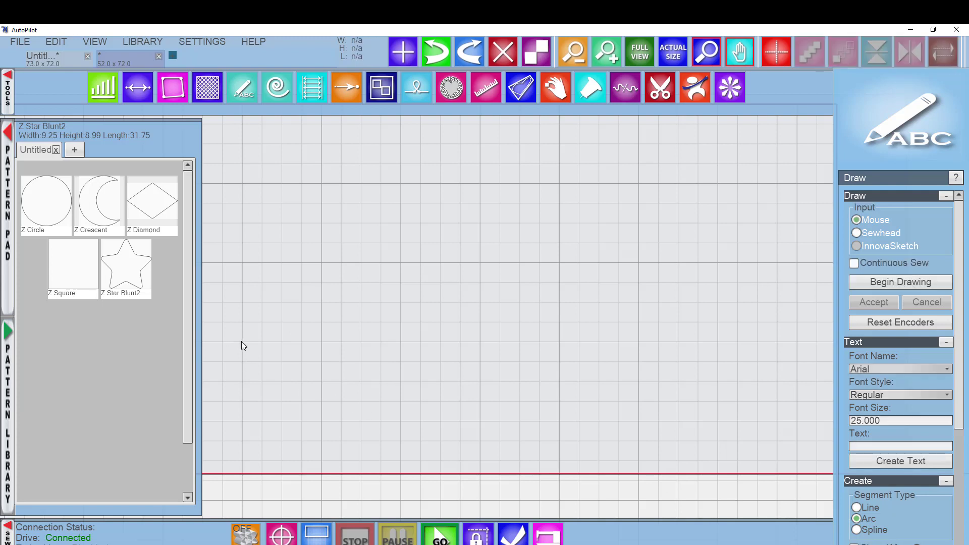
pyautogui.scroll(-2, 873, 492)
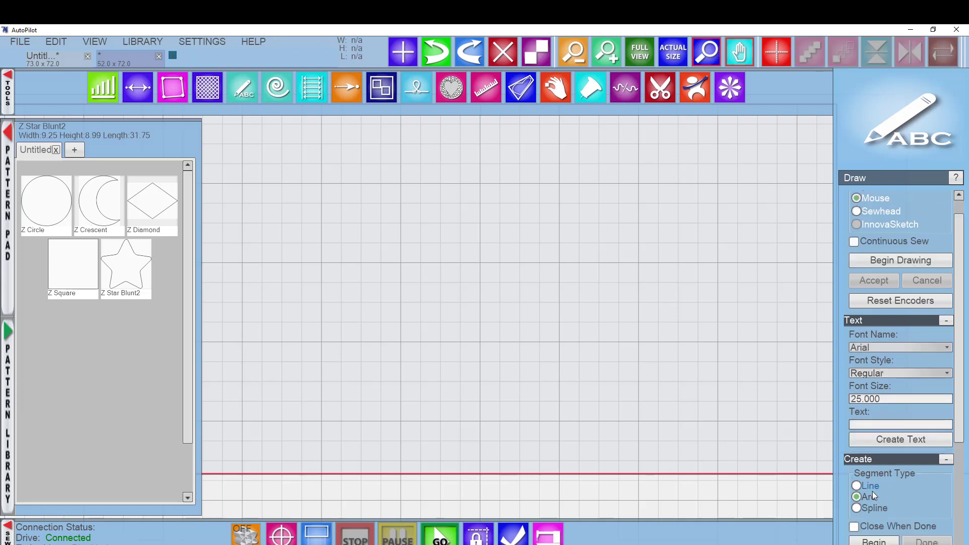
pyautogui.click(869, 522)
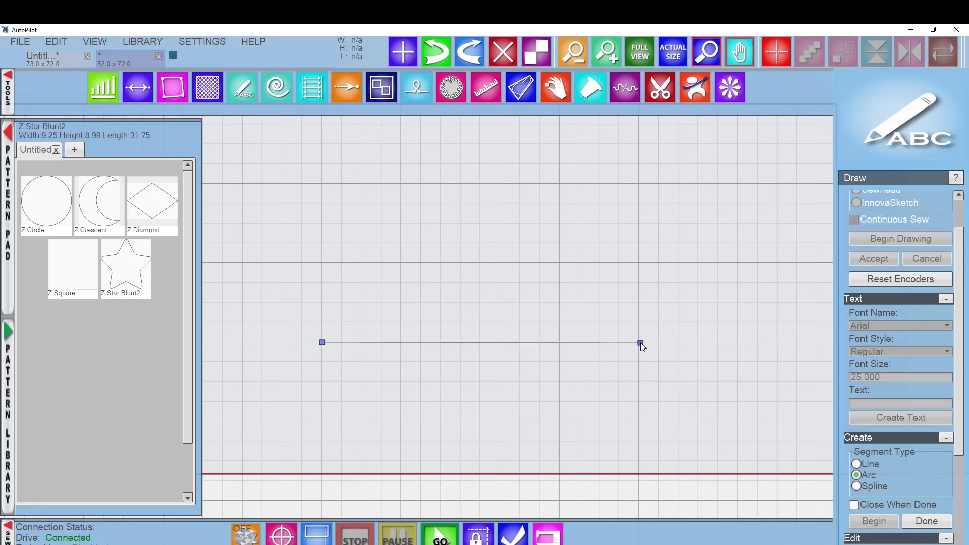
pyautogui.click(638, 342)
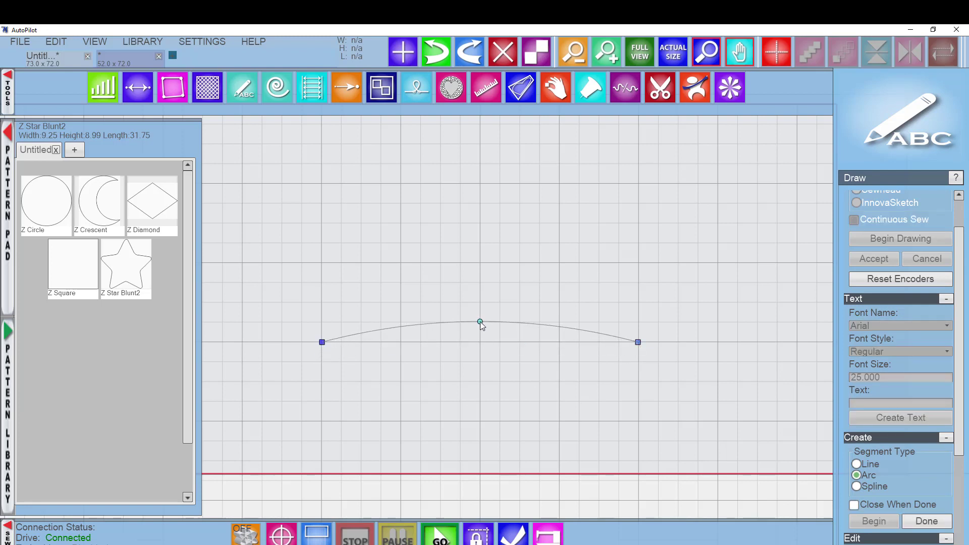
pyautogui.click(480, 322)
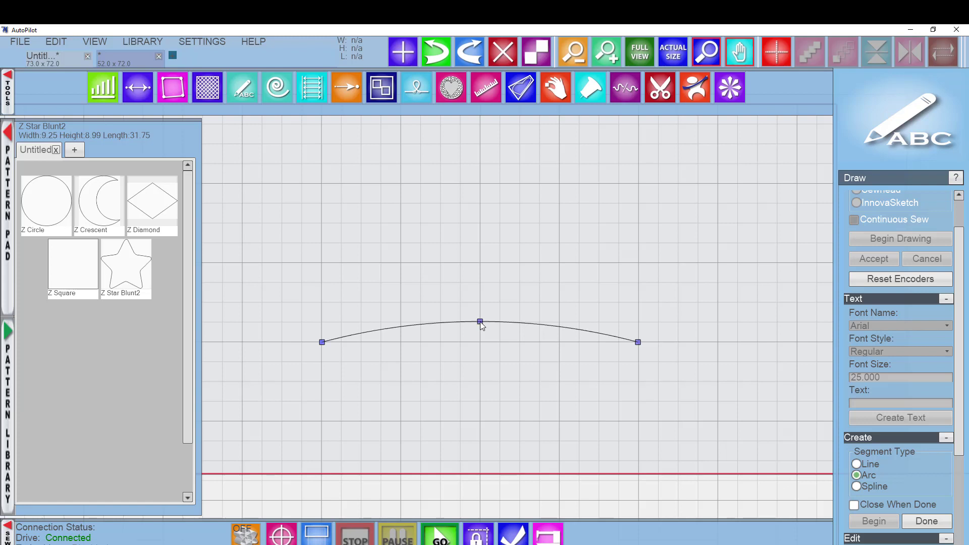
pyautogui.click(928, 520)
pyautogui.click(521, 324)
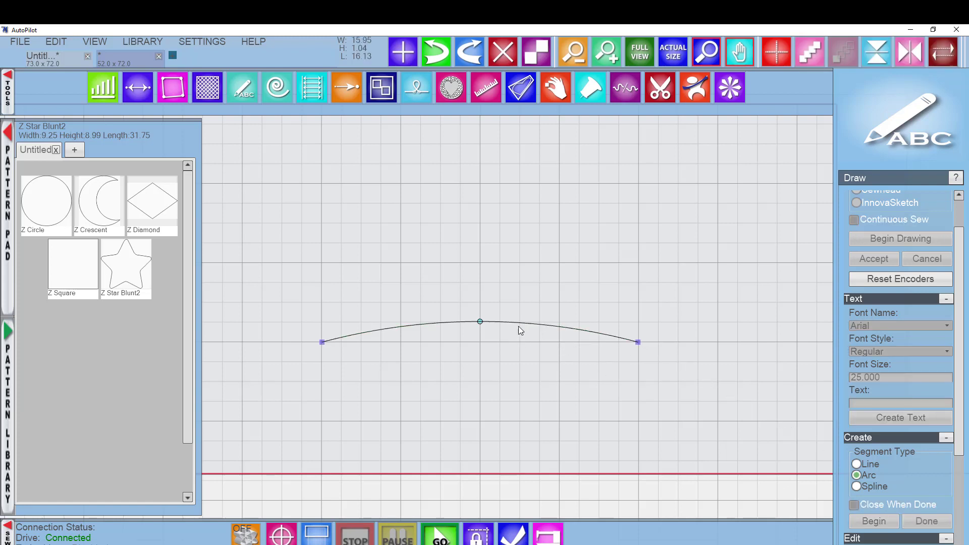
# Step: Make a repeat copy of the arc and tilt it about -3.12 degrees
pyautogui.rightClick(520, 324)
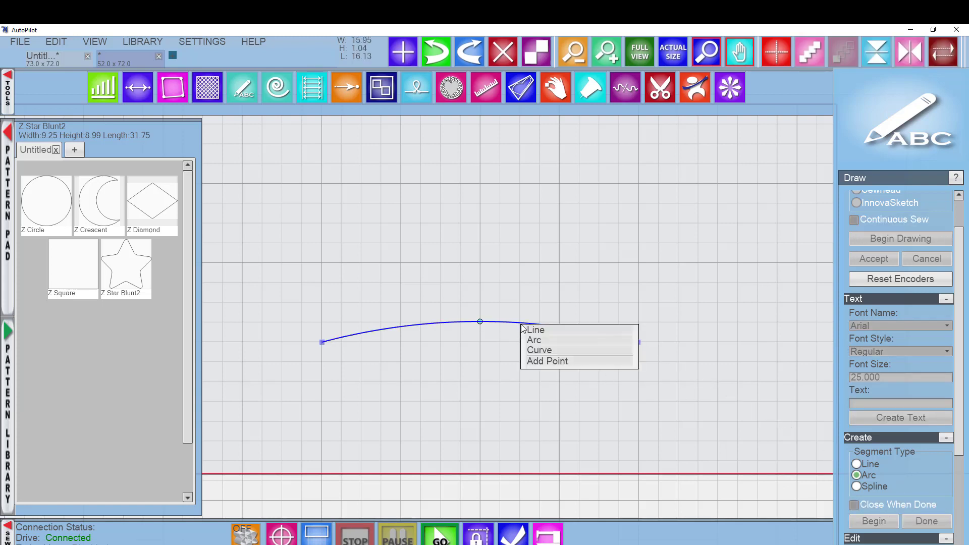
pyautogui.click(740, 87)
pyautogui.click(686, 41)
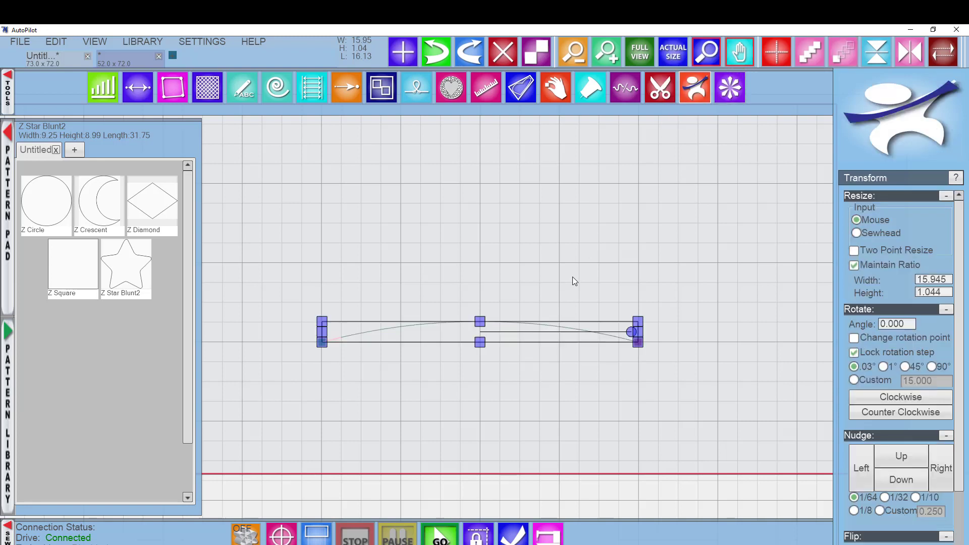
pyautogui.click(535, 324)
pyautogui.rightClick(537, 331)
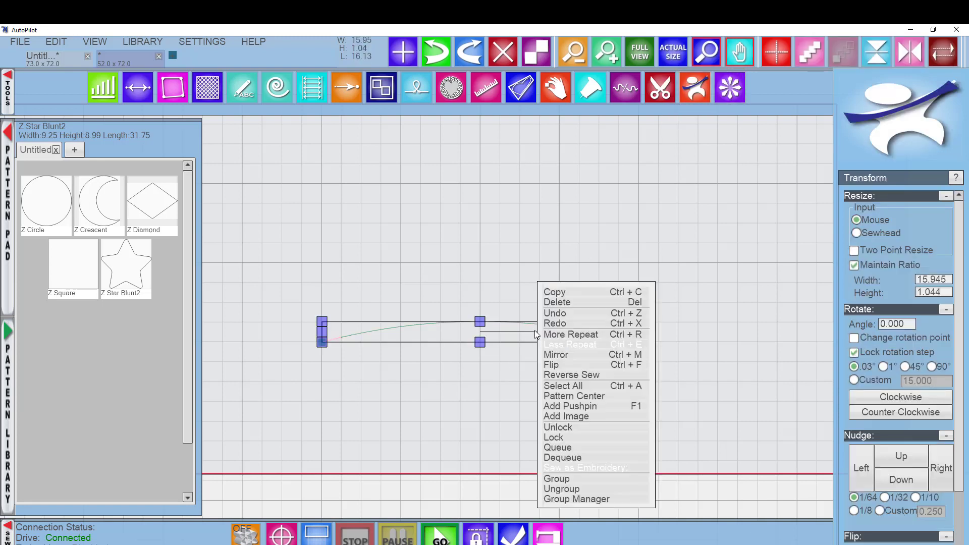
pyautogui.click(569, 334)
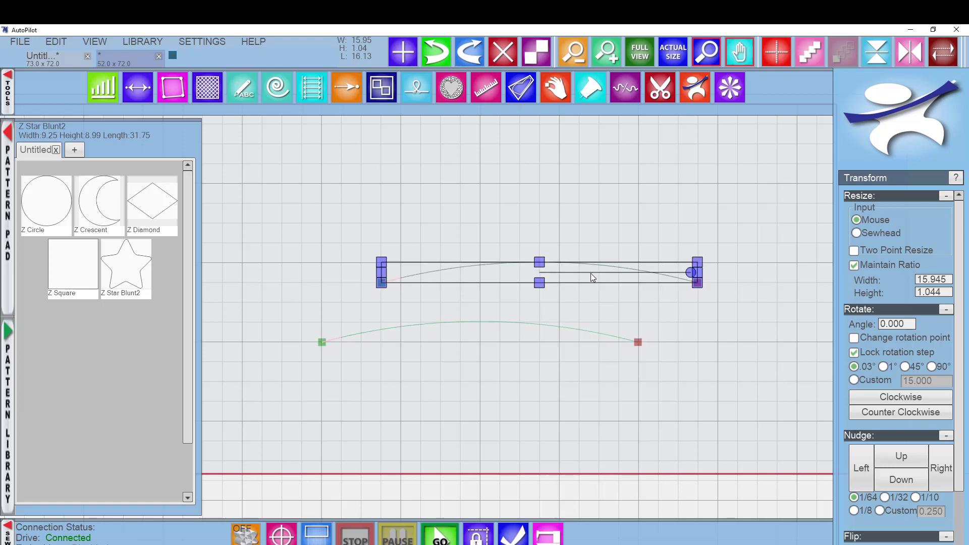
pyautogui.moveTo(591, 279); pyautogui.dragTo(534, 319)
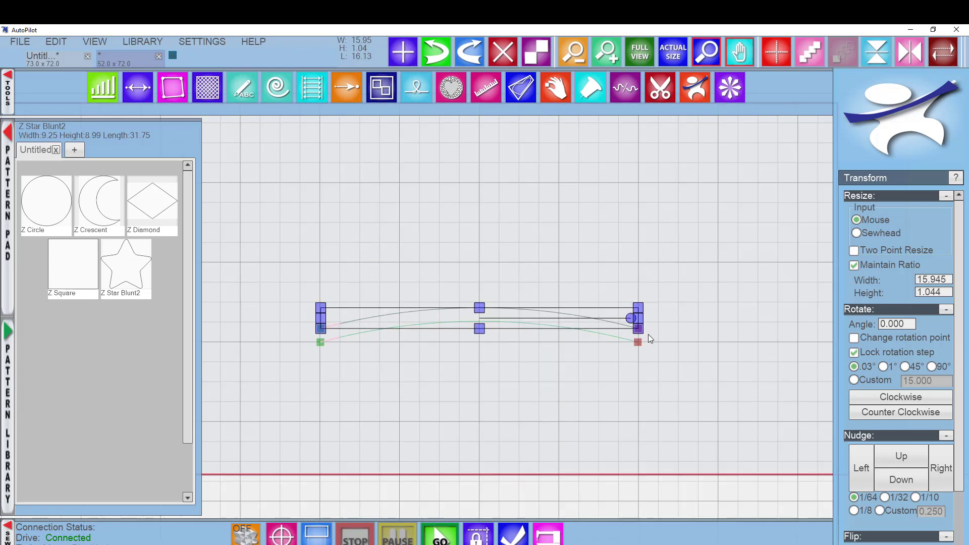
pyautogui.scroll(2, 647, 334)
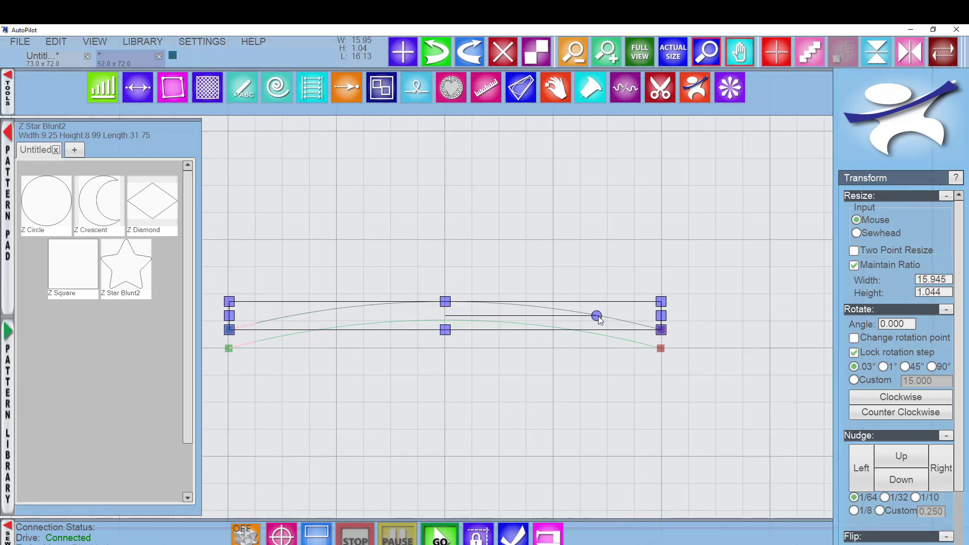
pyautogui.moveTo(597, 319); pyautogui.dragTo(524, 338)
# Step: Reverse the sewing direction of the tilted upper arc
pyautogui.click(555, 236)
pyautogui.click(525, 306)
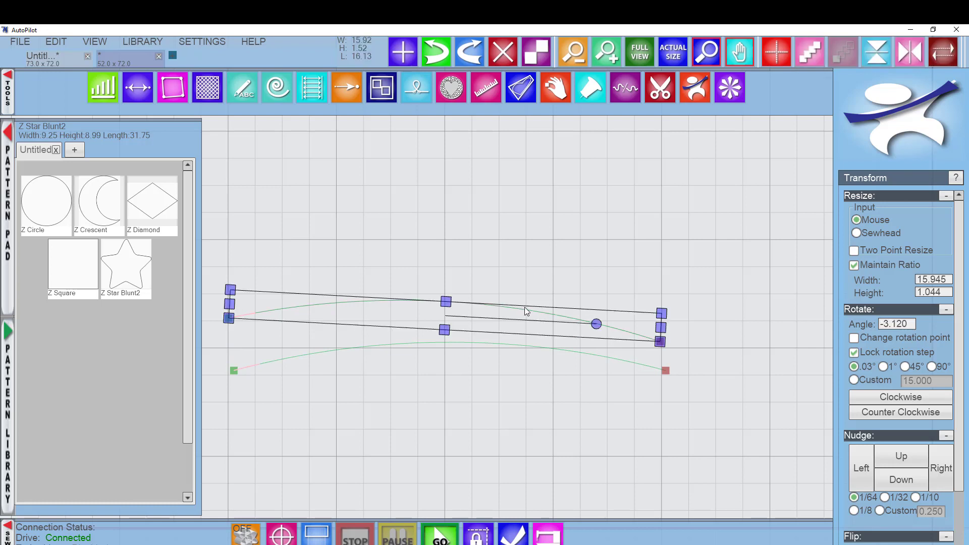
pyautogui.rightClick(526, 306)
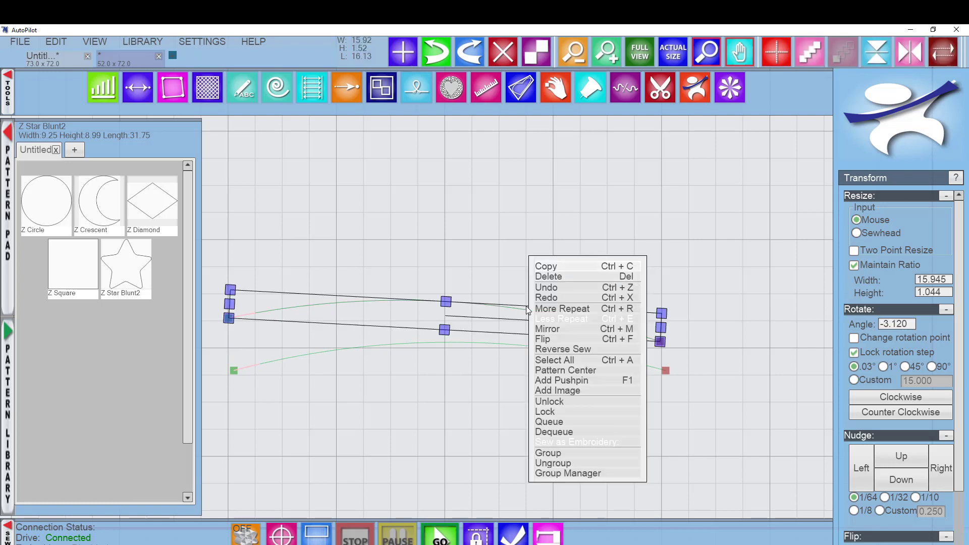
pyautogui.click(567, 348)
pyautogui.click(656, 237)
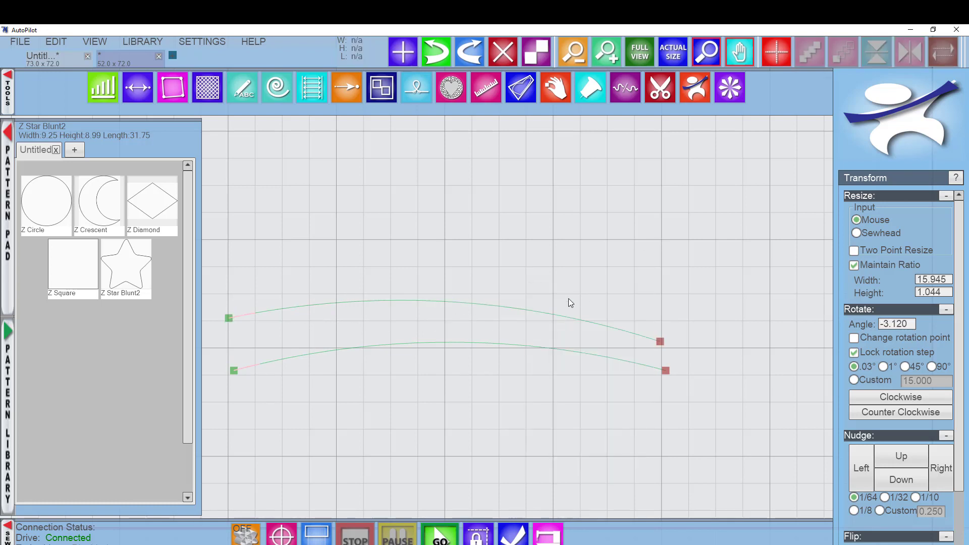
pyautogui.click(559, 317)
pyautogui.rightClick(561, 319)
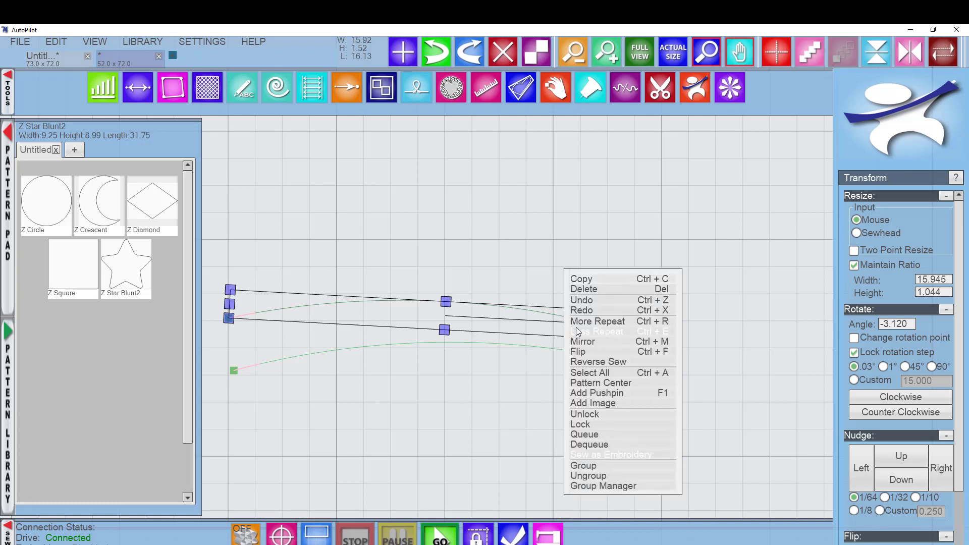
pyautogui.click(595, 361)
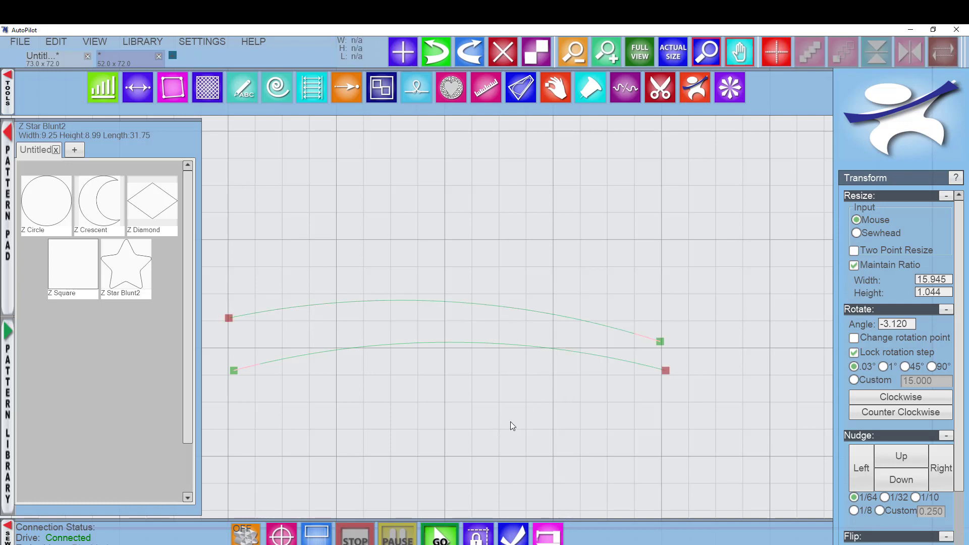
# Step: Move the lower arc up to meet the upper one and link both into one pattern
pyautogui.moveTo(500, 347); pyautogui.dragTo(494, 318)
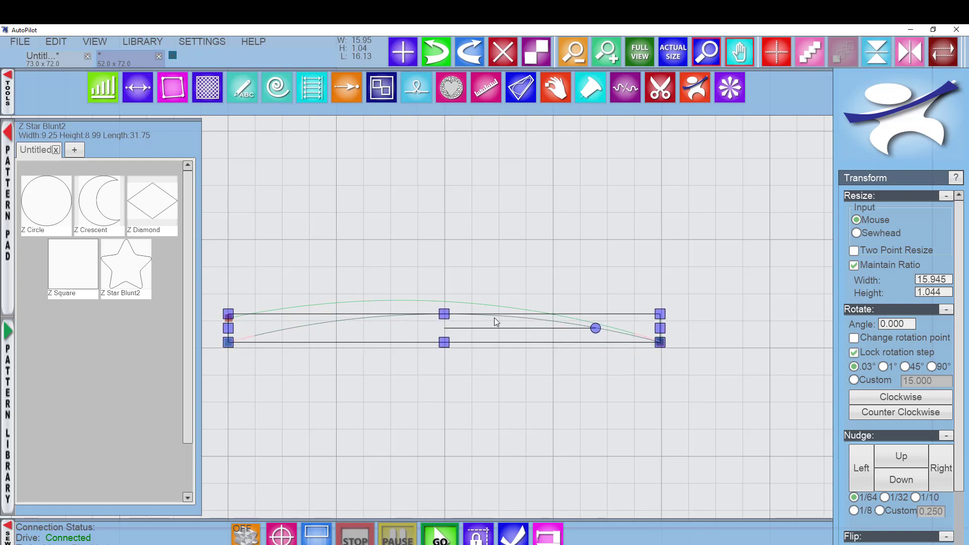
pyautogui.scroll(2, 692, 370)
pyautogui.click(678, 365)
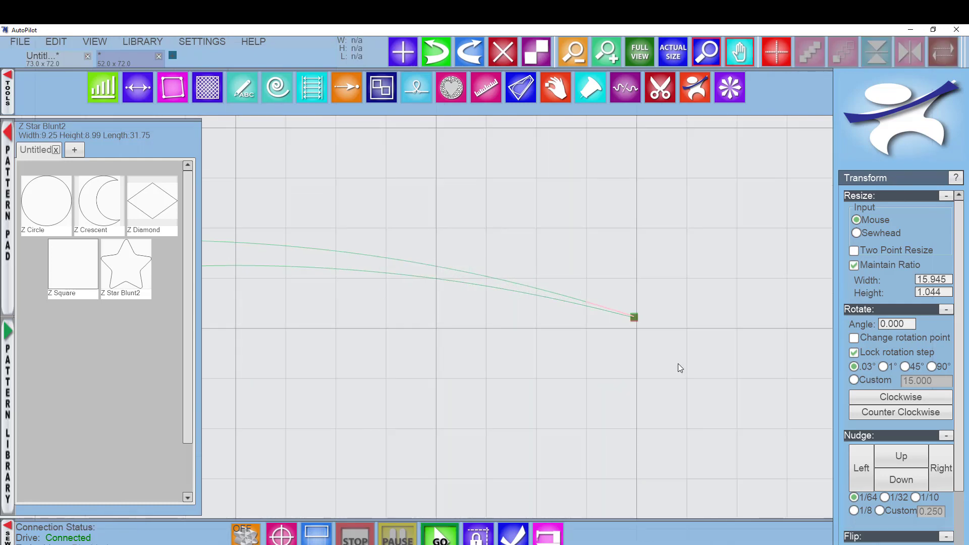
pyautogui.scroll(1, 666, 361)
pyautogui.moveTo(656, 349); pyautogui.dragTo(474, 207)
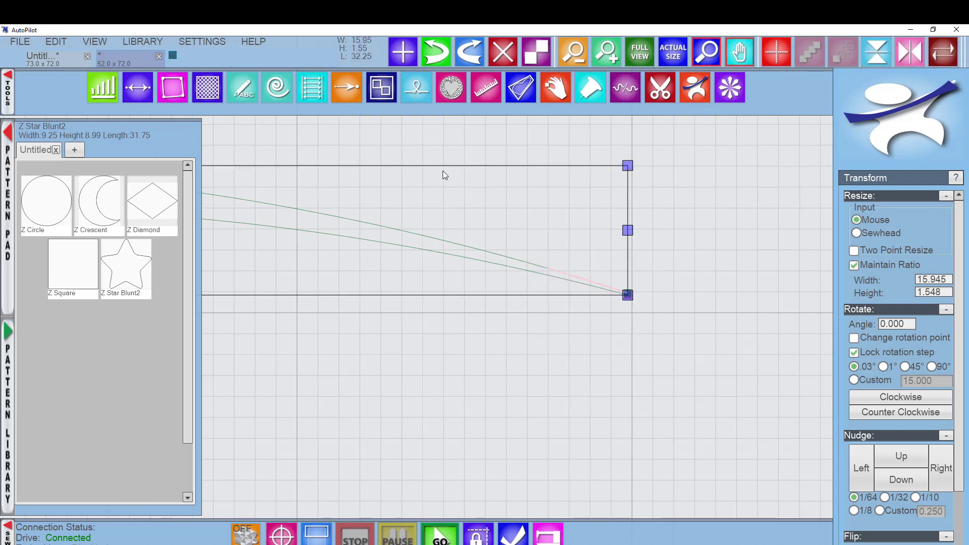
pyautogui.click(379, 90)
pyautogui.click(851, 284)
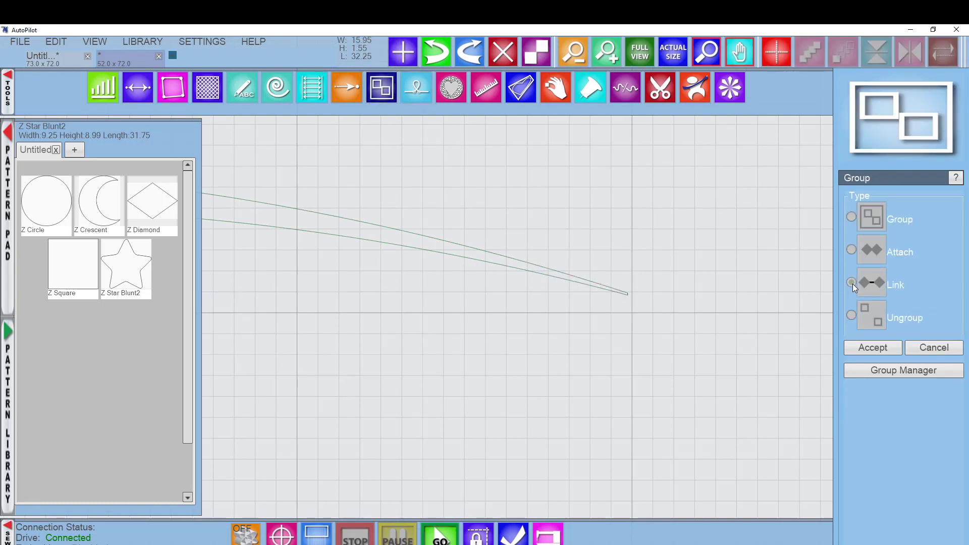
pyautogui.click(866, 349)
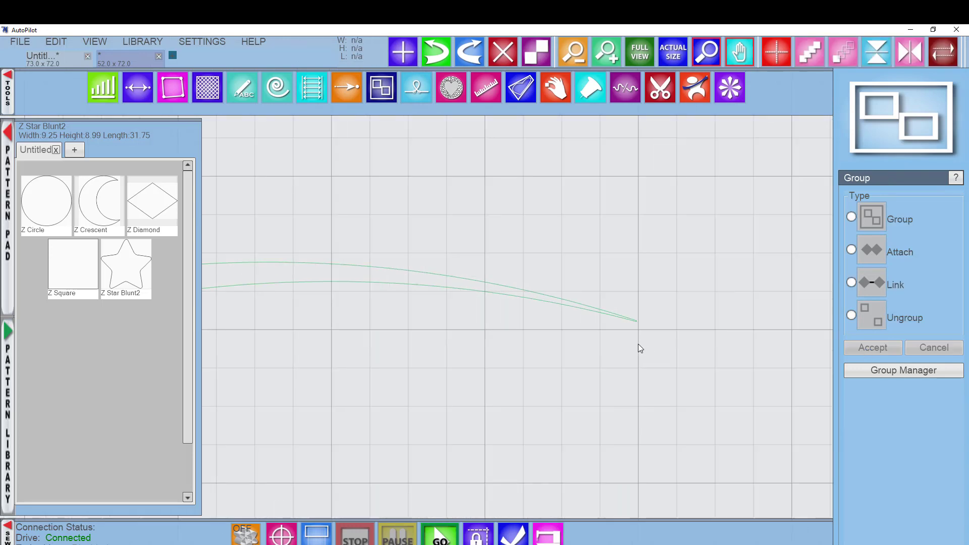
pyautogui.scroll(2, 638, 344)
pyautogui.moveTo(505, 320); pyautogui.dragTo(414, 277)
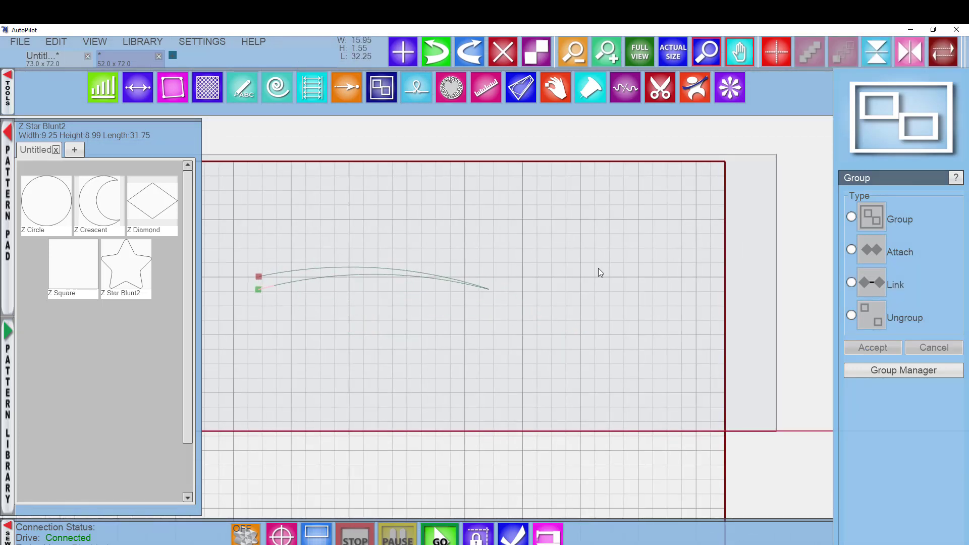
# Step: Wreath the linked arcs 18 times around the curve's left end point
pyautogui.click(726, 93)
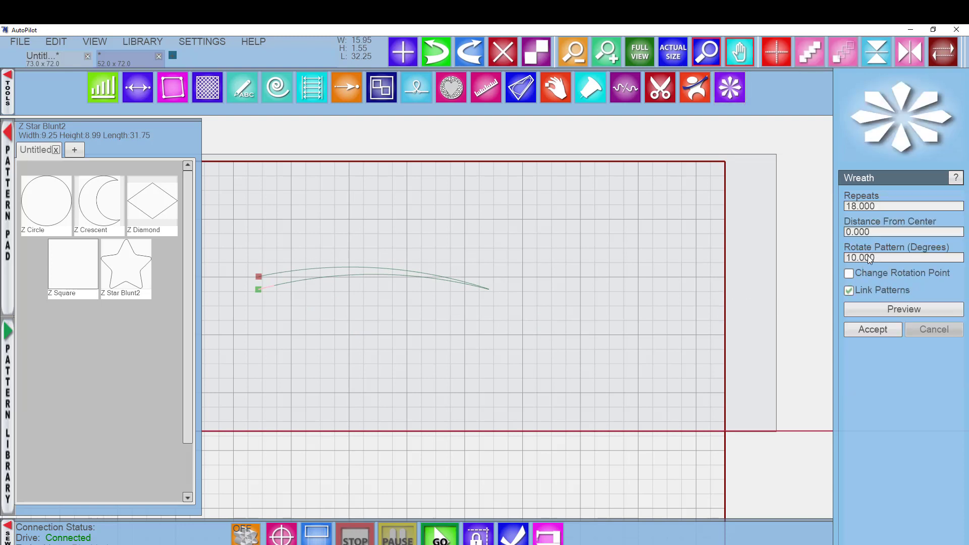
pyautogui.click(872, 207)
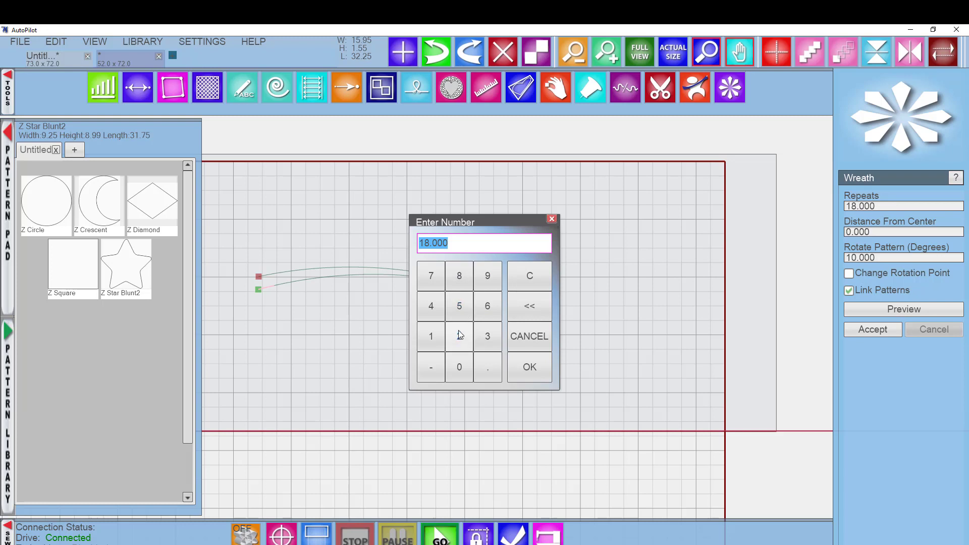
pyautogui.click(529, 370)
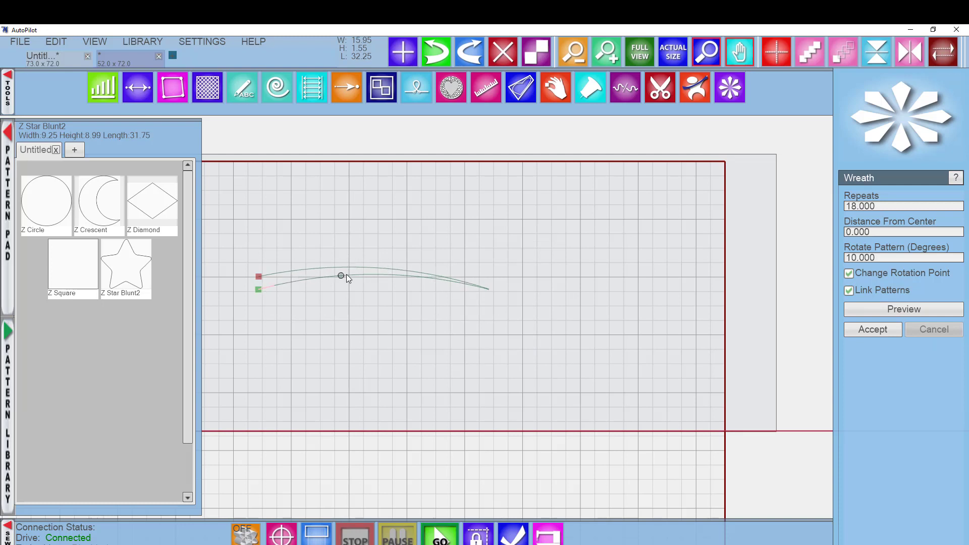
pyautogui.click(496, 301)
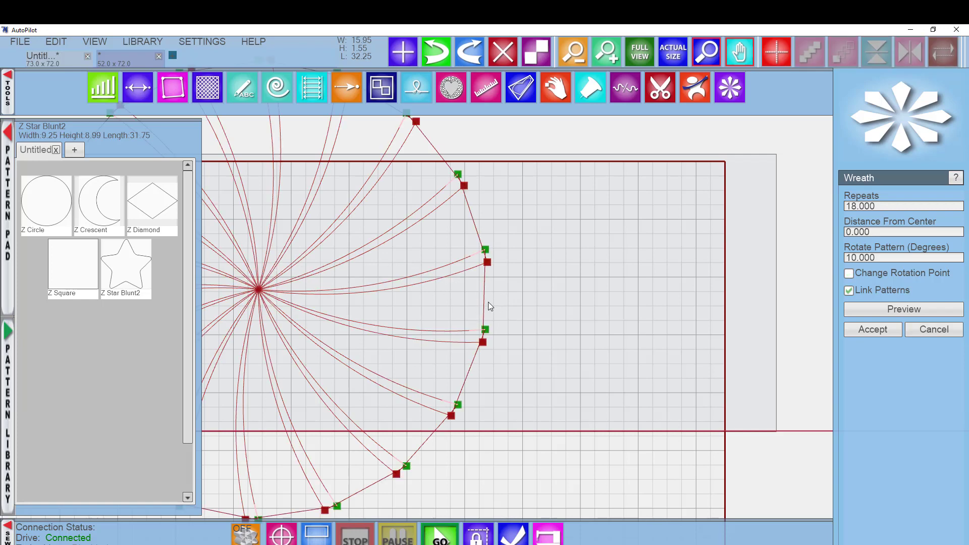
pyautogui.scroll(-4, 436, 369)
pyautogui.scroll(-1, 450, 374)
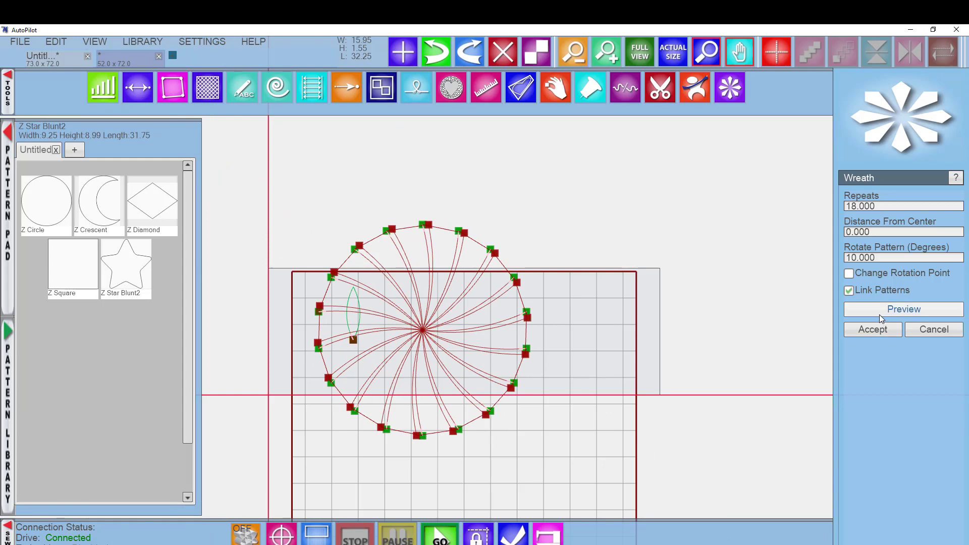
pyautogui.click(874, 329)
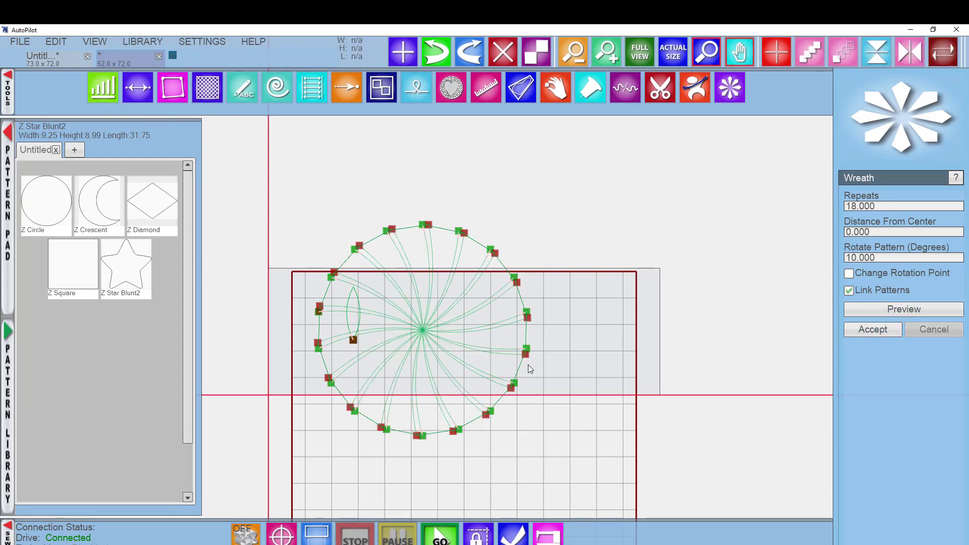
# Step: Drag the swirl wreath left and down into the quilt area beside the petal flower
pyautogui.moveTo(474, 374); pyautogui.dragTo(552, 380)
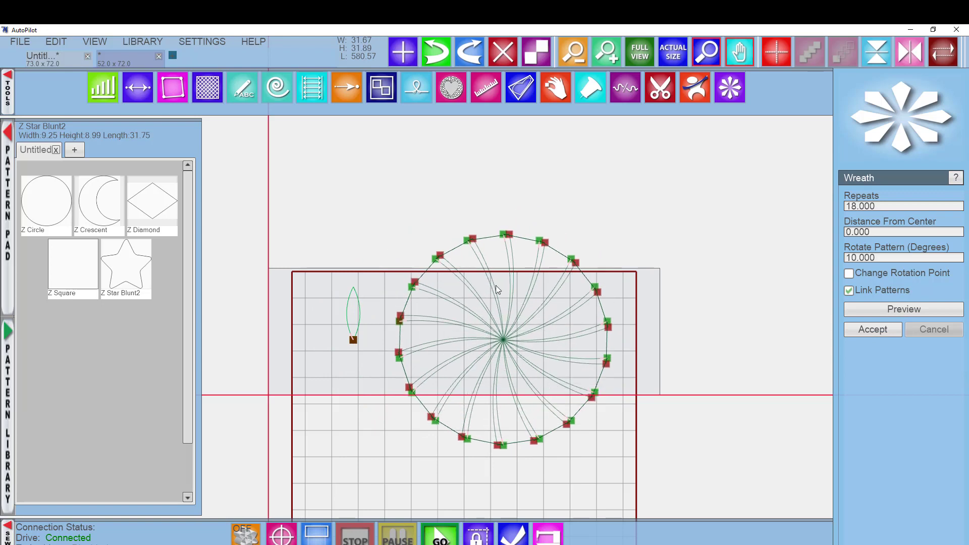
pyautogui.moveTo(559, 365); pyautogui.dragTo(638, 322)
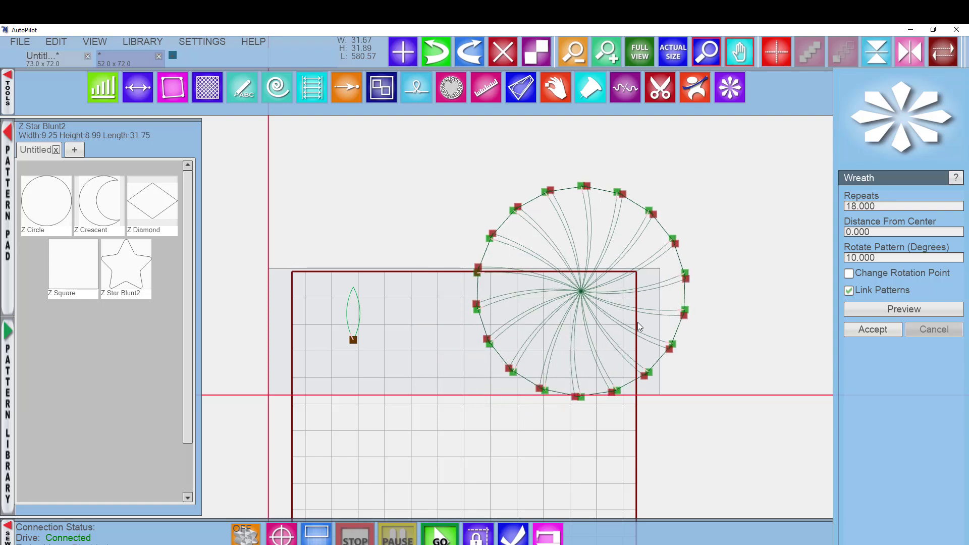
pyautogui.click(6, 469)
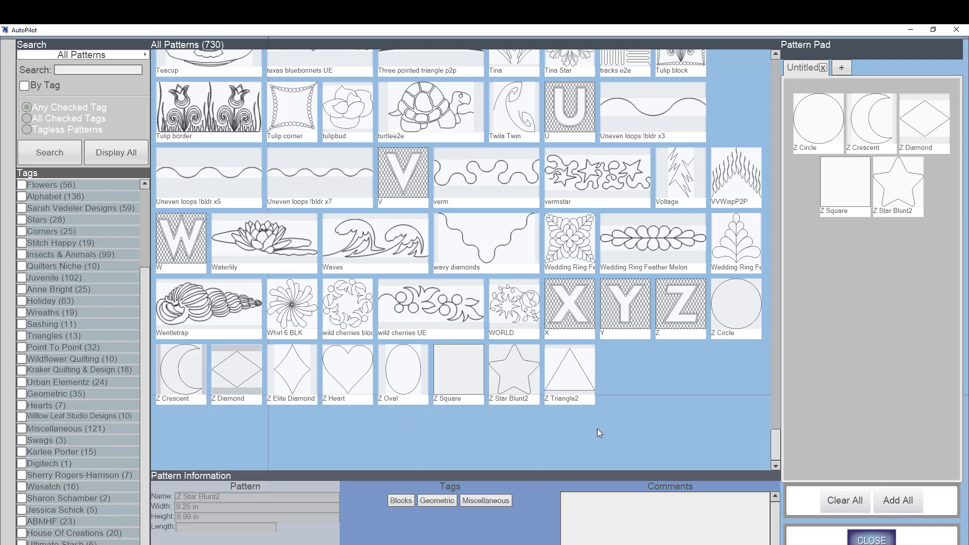
pyautogui.click(875, 531)
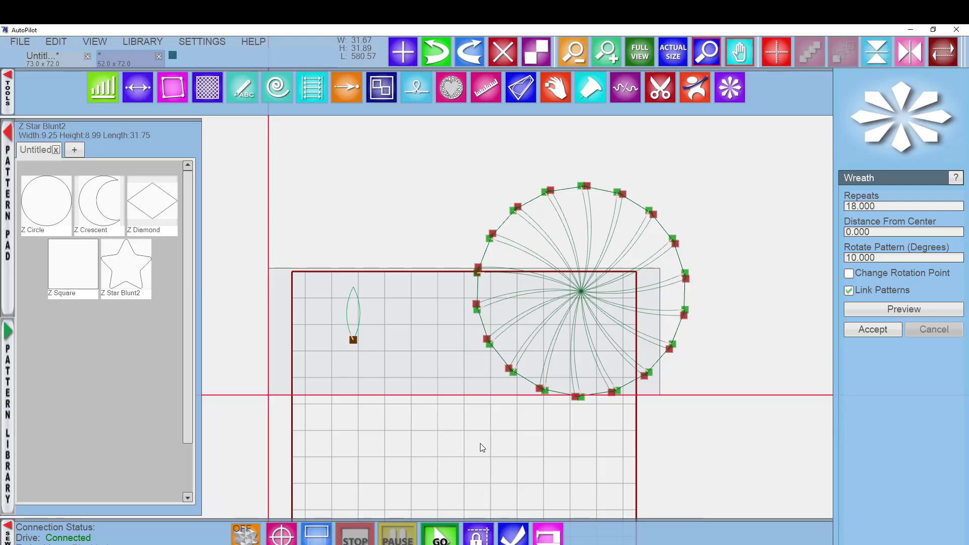
pyautogui.moveTo(556, 331); pyautogui.dragTo(467, 377)
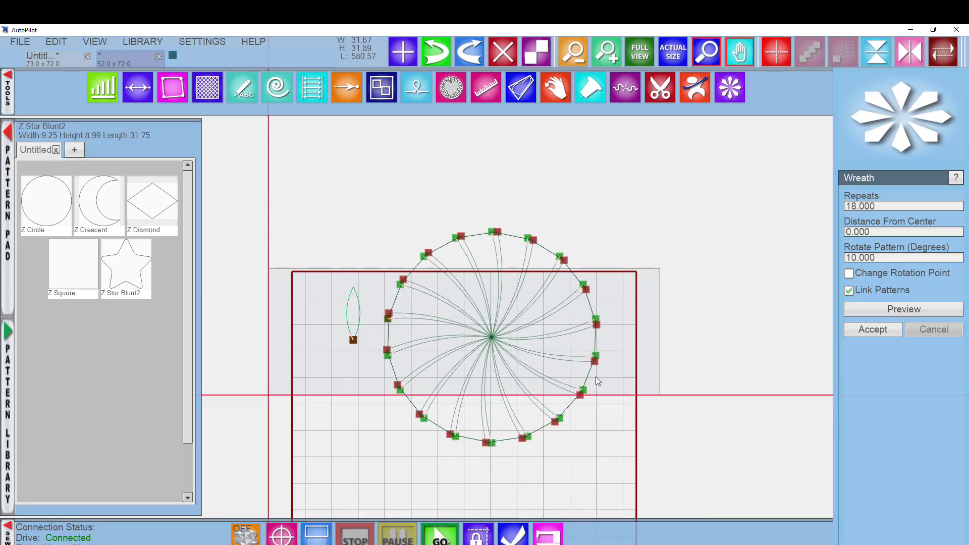